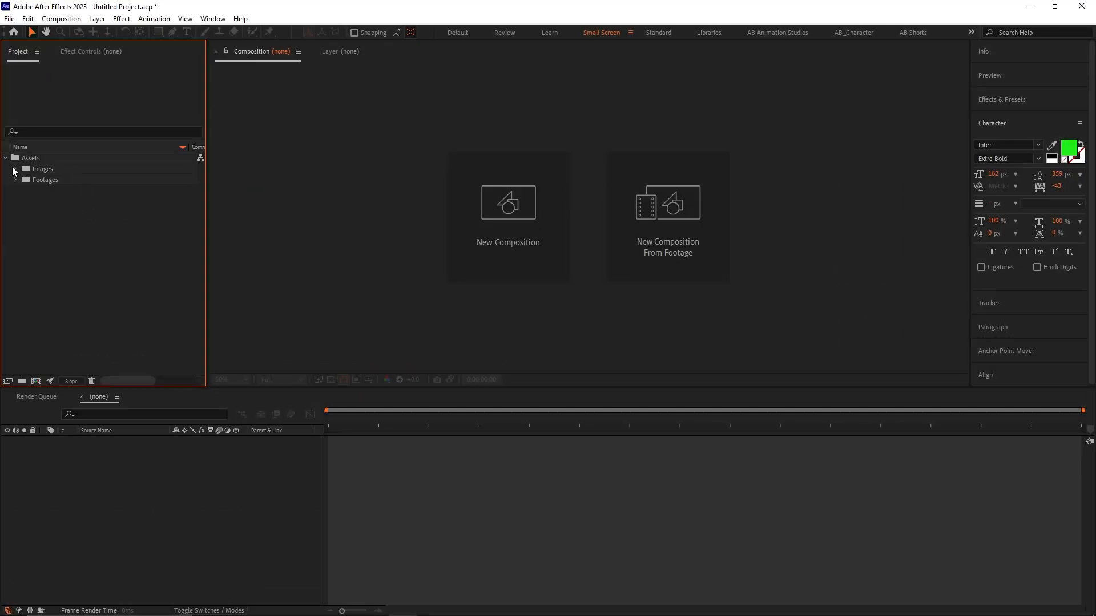
Create a one-minute 1920x1080 composition at 30 fps named "Parallax Effect_Demo".
click(15, 168)
click(16, 277)
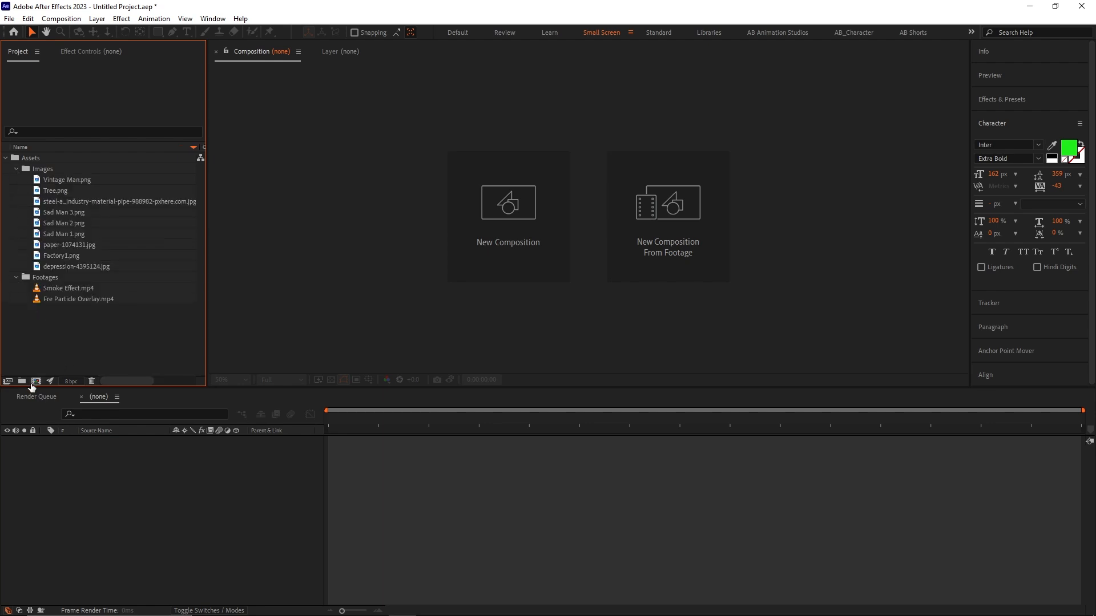
click(35, 383)
text(Paral)
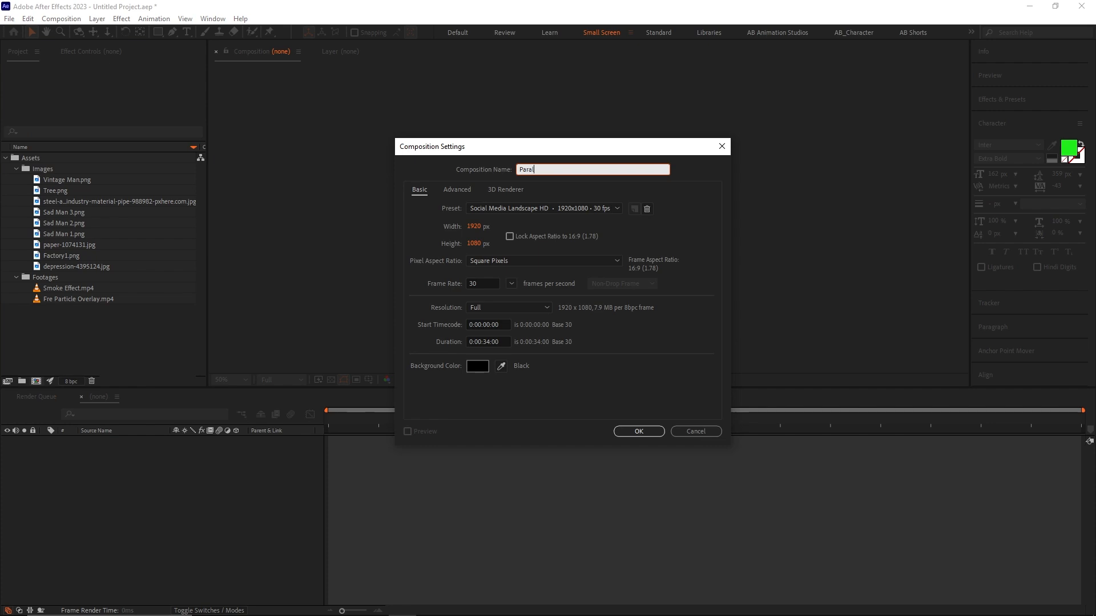
text(lax Effect_Demo)
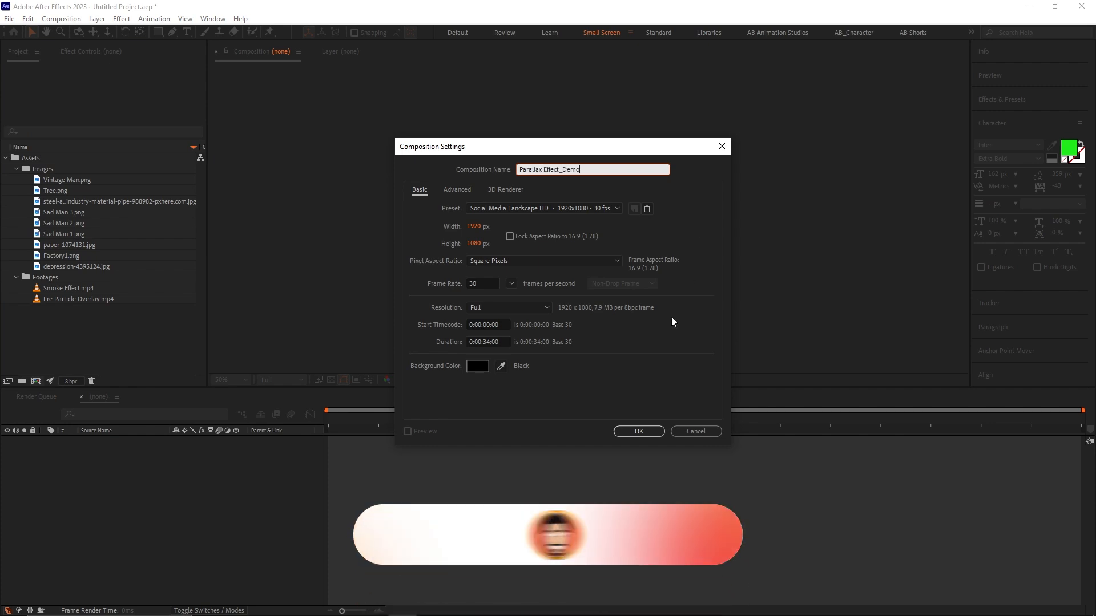
click(486, 343)
key(BackSpace)
key(Return)
Add paper-1074131.jpg to the composition scaled to 30%, and place Fre Particle Overlay.mp4 above it.
drag(57, 255, 153, 455)
key(s)
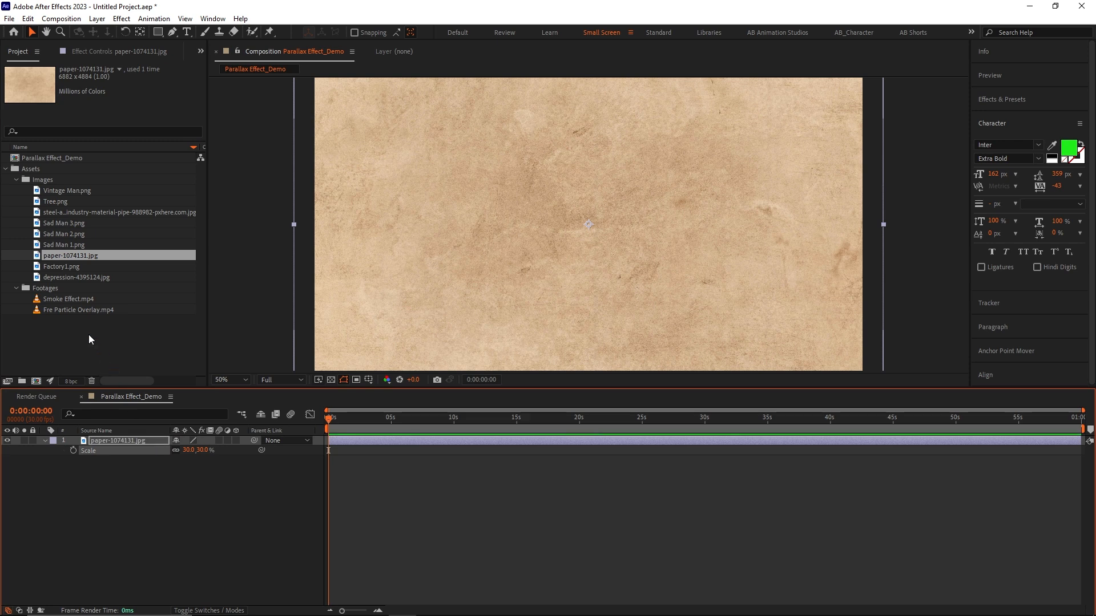
click(76, 308)
drag(92, 310, 104, 436)
Set the fire particle overlay layer's blending mode to Add and play a short preview of it.
click(198, 611)
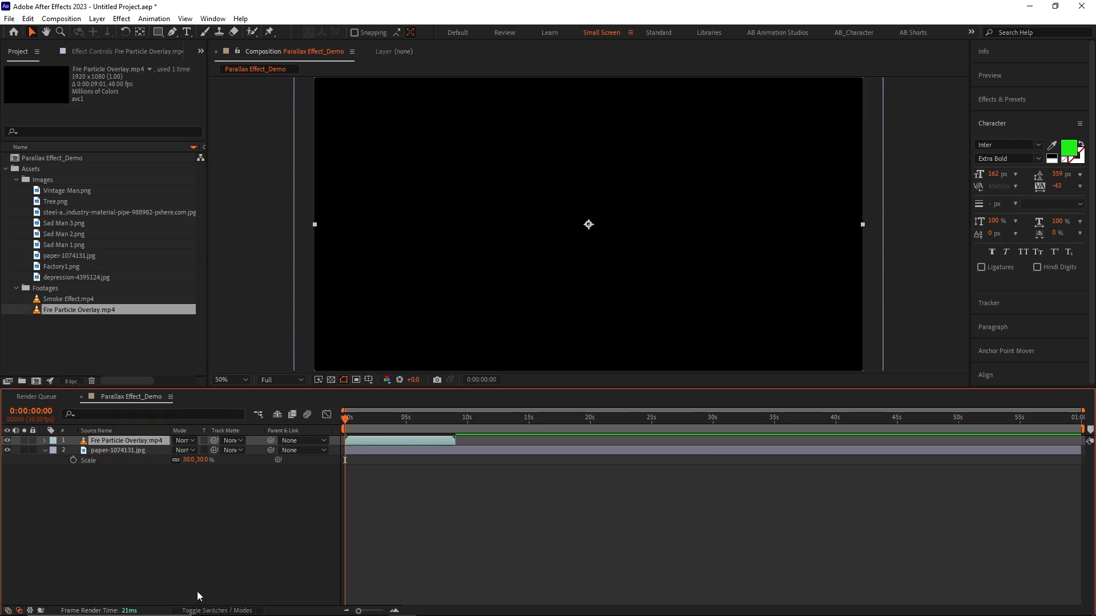
click(192, 441)
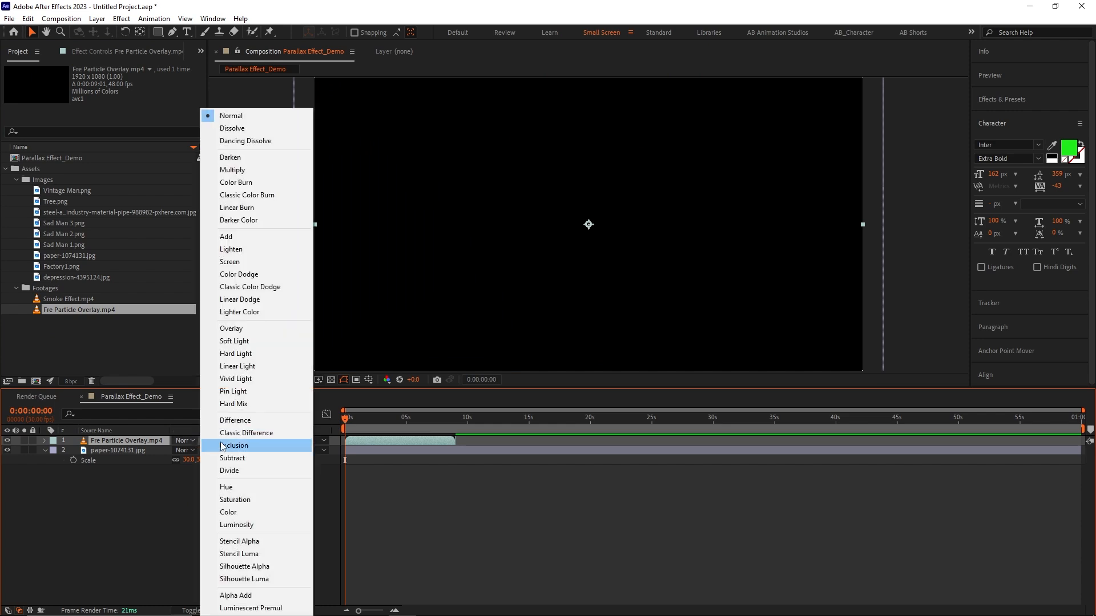
click(226, 236)
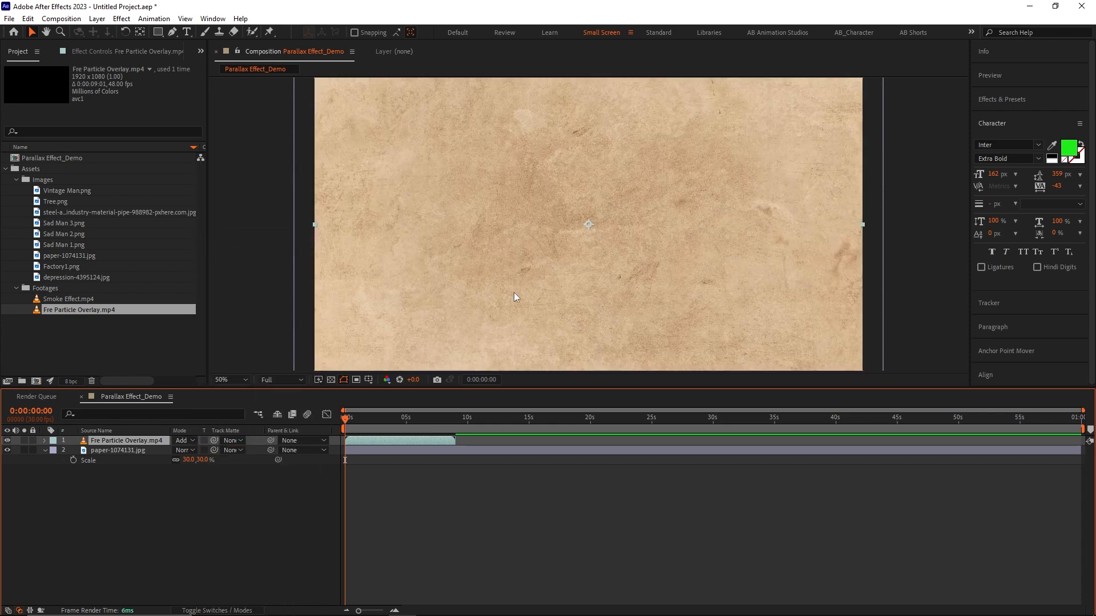
key(space)
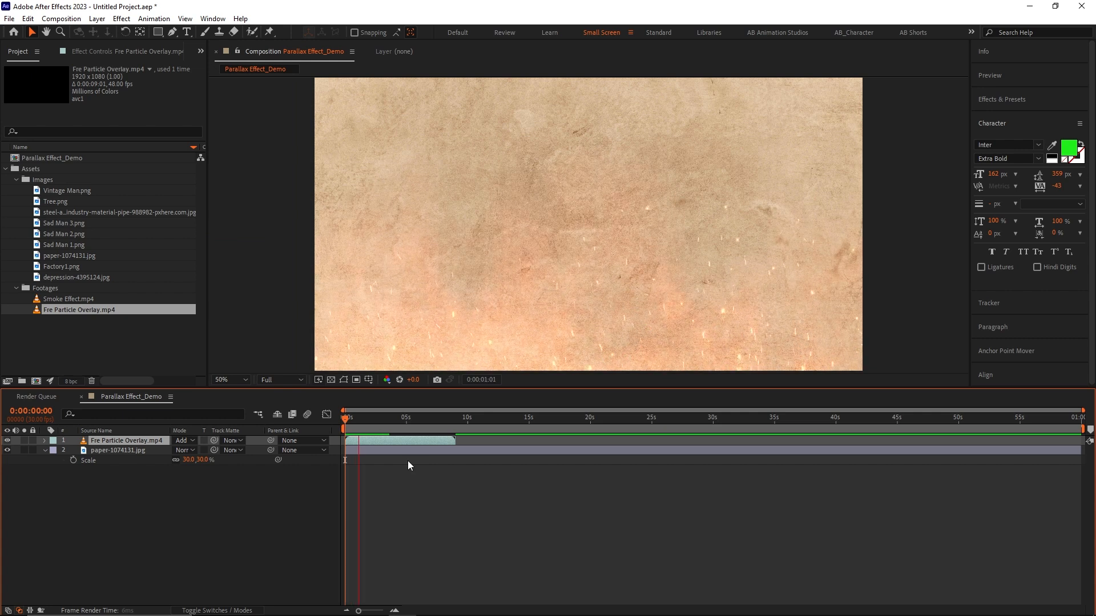
key(space)
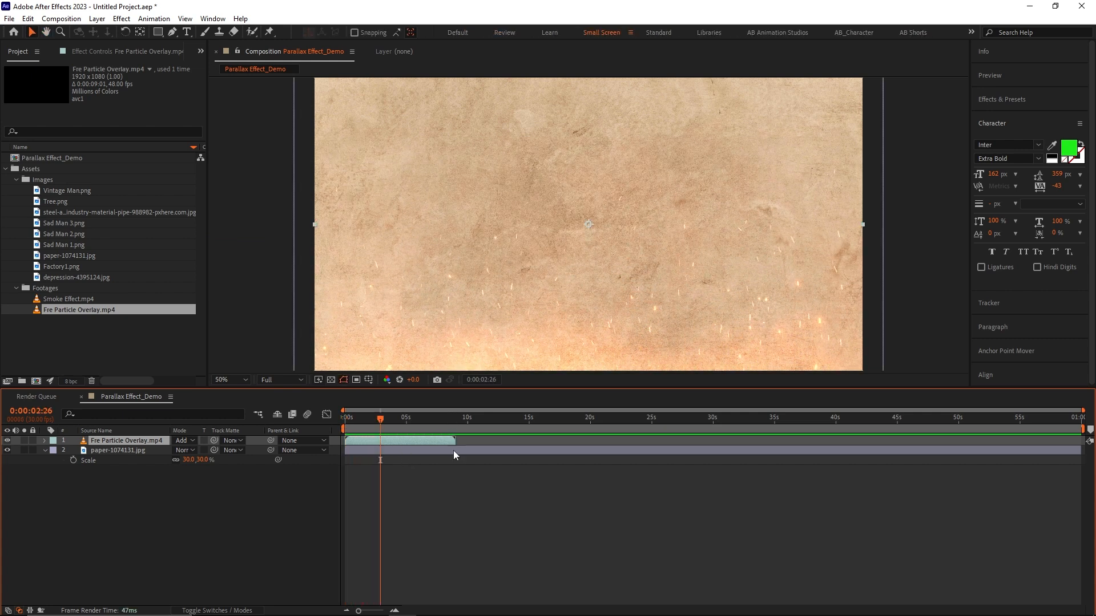
Apply Brightness & Contrast to the paper layer with brightness -93 and contrast 69, and collapse the layer's properties.
click(412, 450)
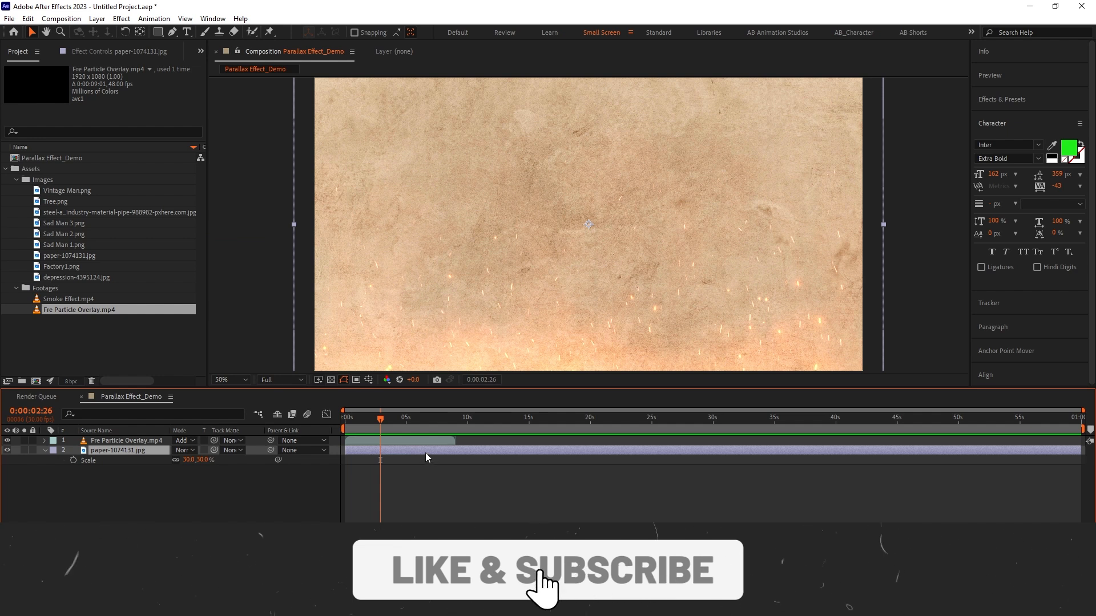
click(1007, 99)
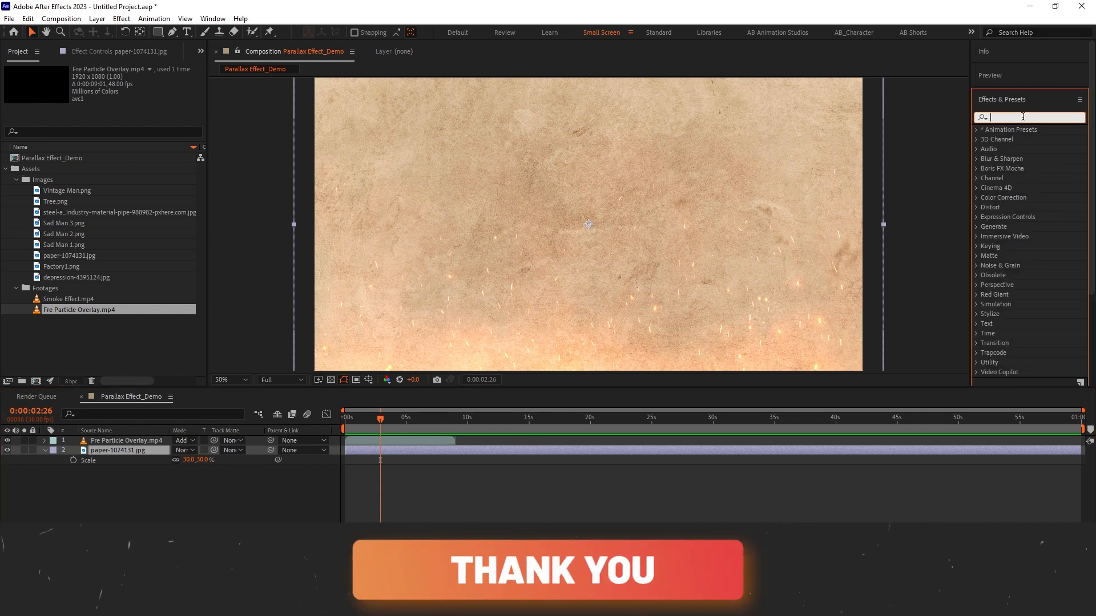
text(bright)
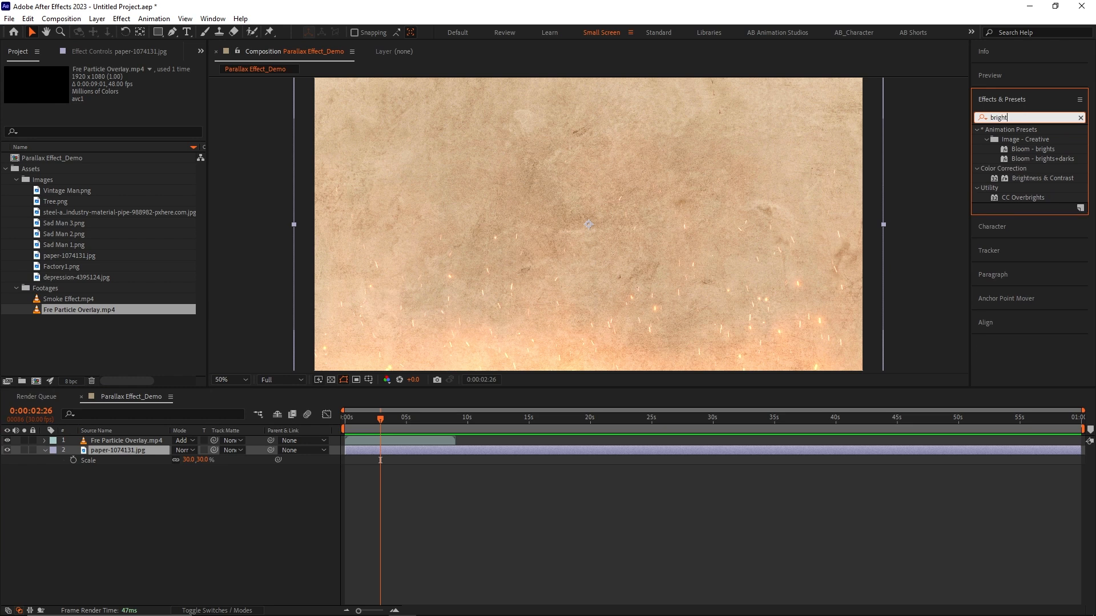
double_click(1038, 178)
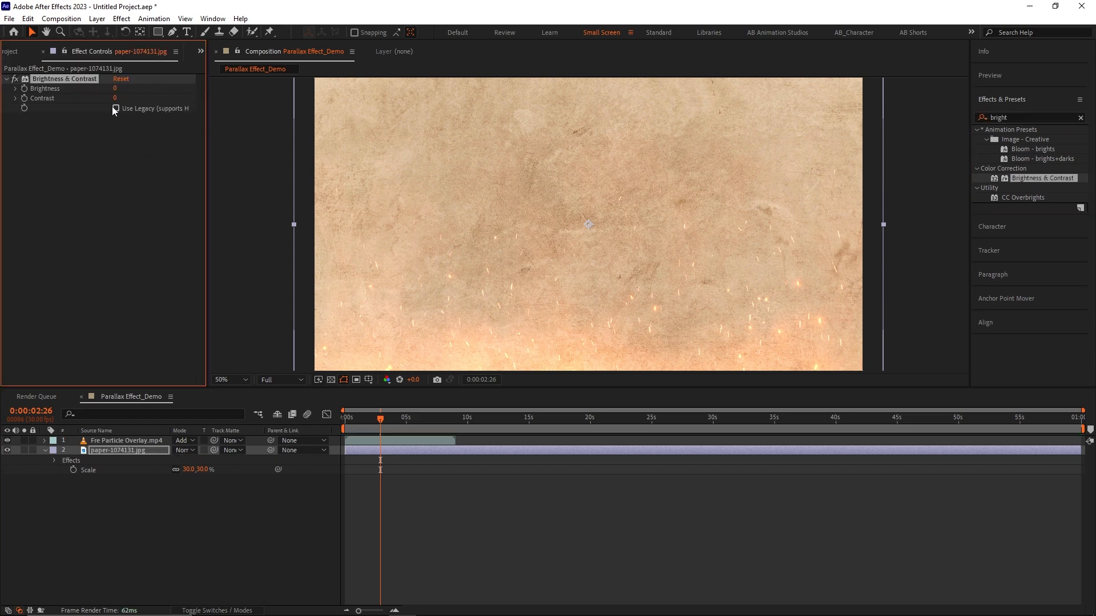
drag(114, 90, 66, 91)
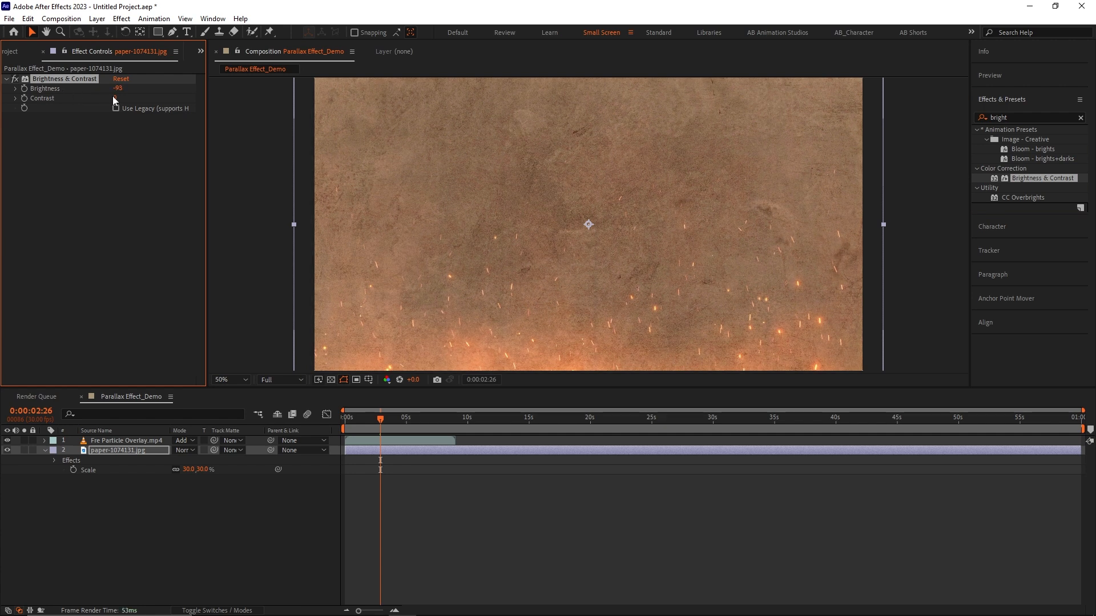
drag(114, 98, 145, 95)
click(501, 518)
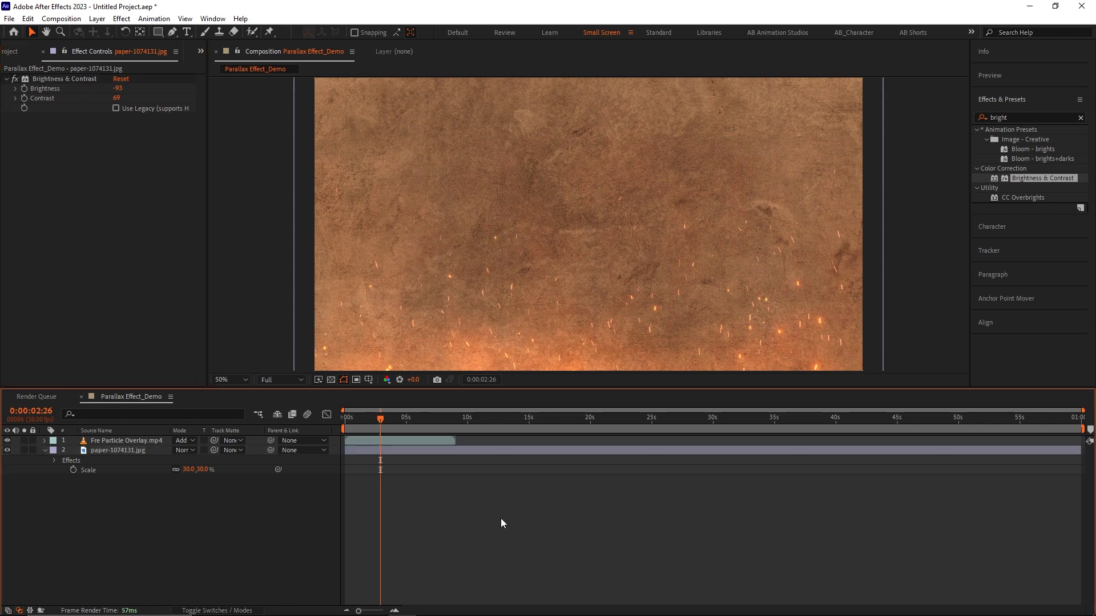
key(s)
key(s)
Interpret Fre Particle Overlay.mp4 to loop 10 times and extend its layer to the end of the composition.
drag(389, 420, 349, 418)
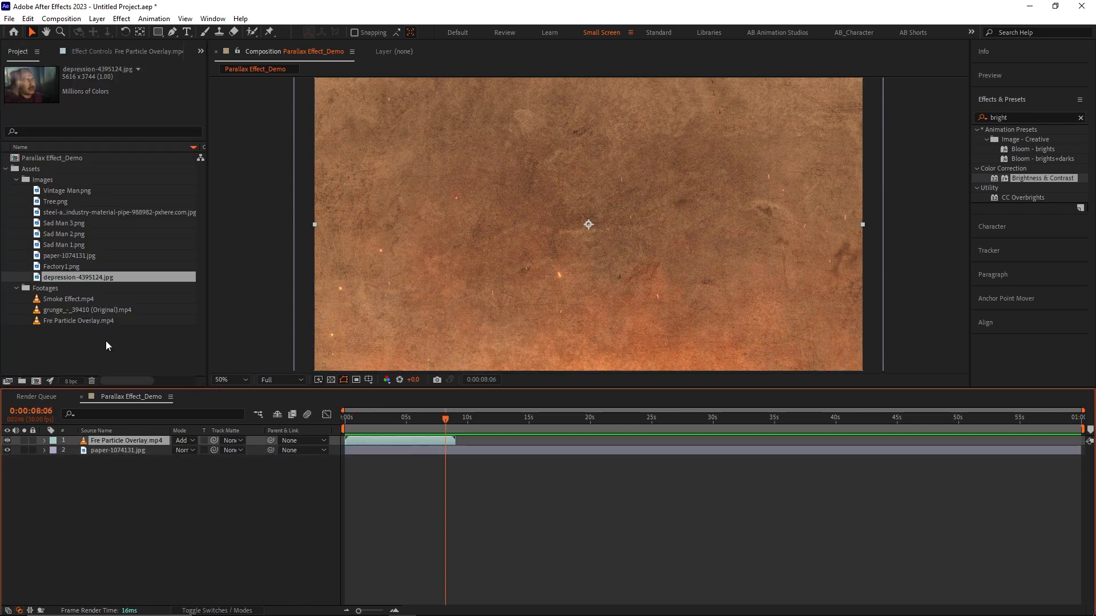
click(79, 320)
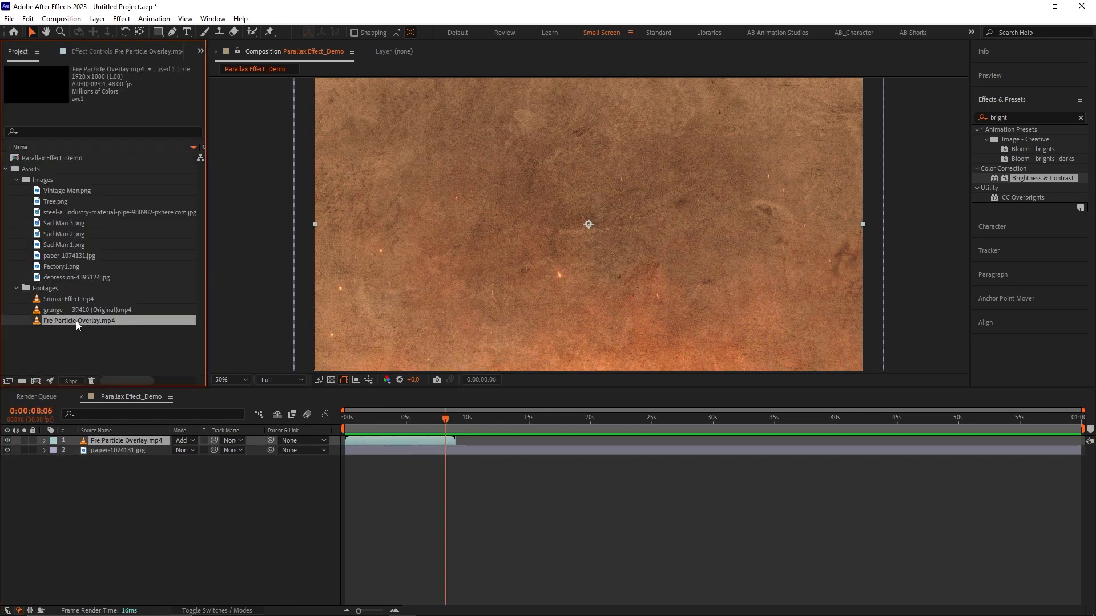
right_click(77, 320)
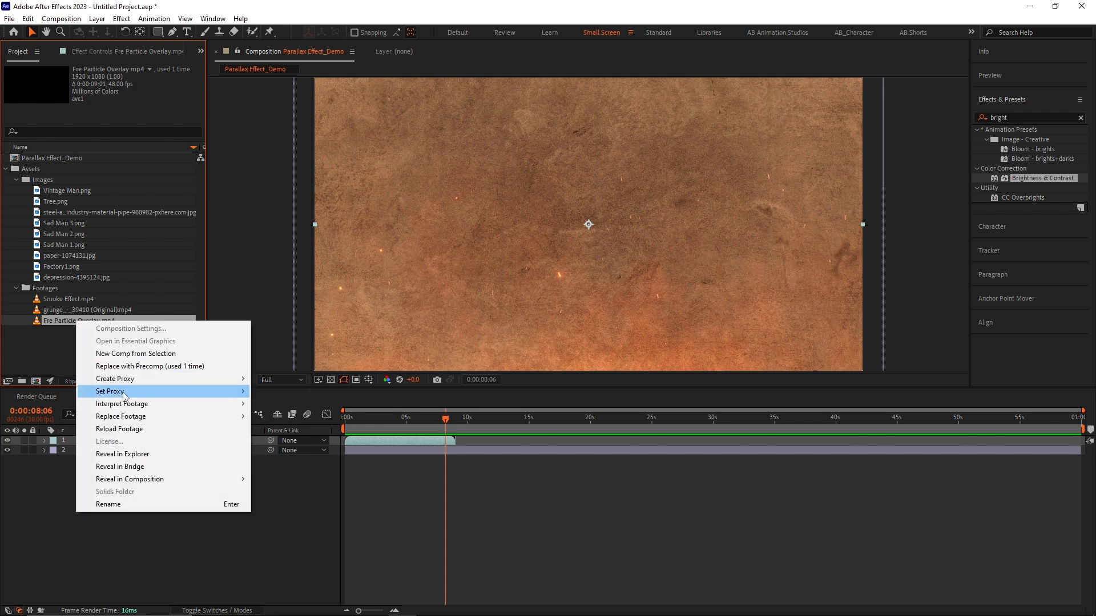
mouse_move(148, 404)
click(292, 406)
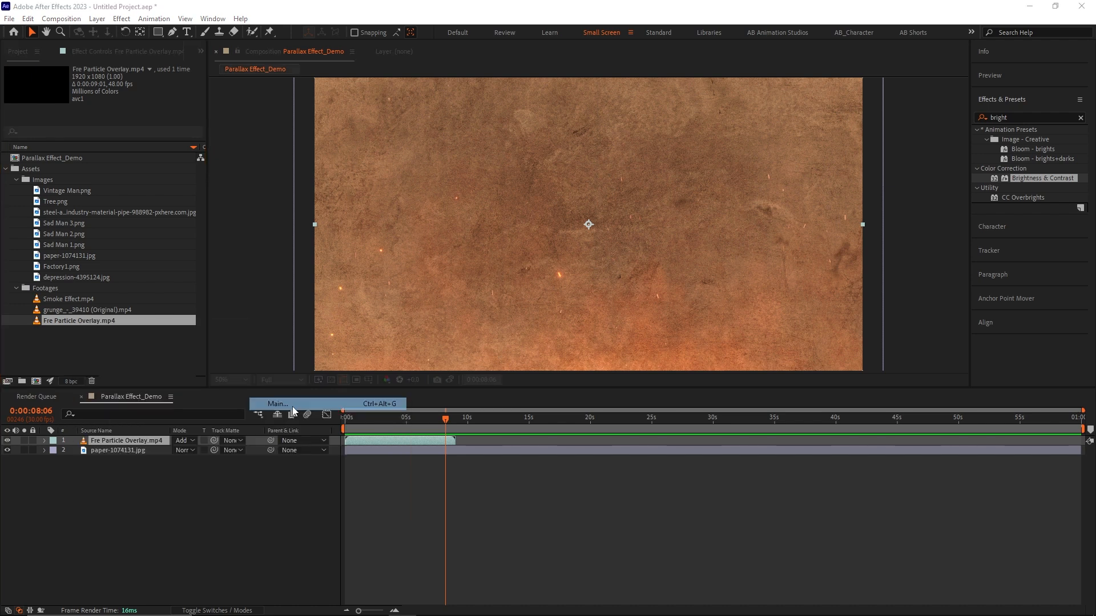
click(543, 464)
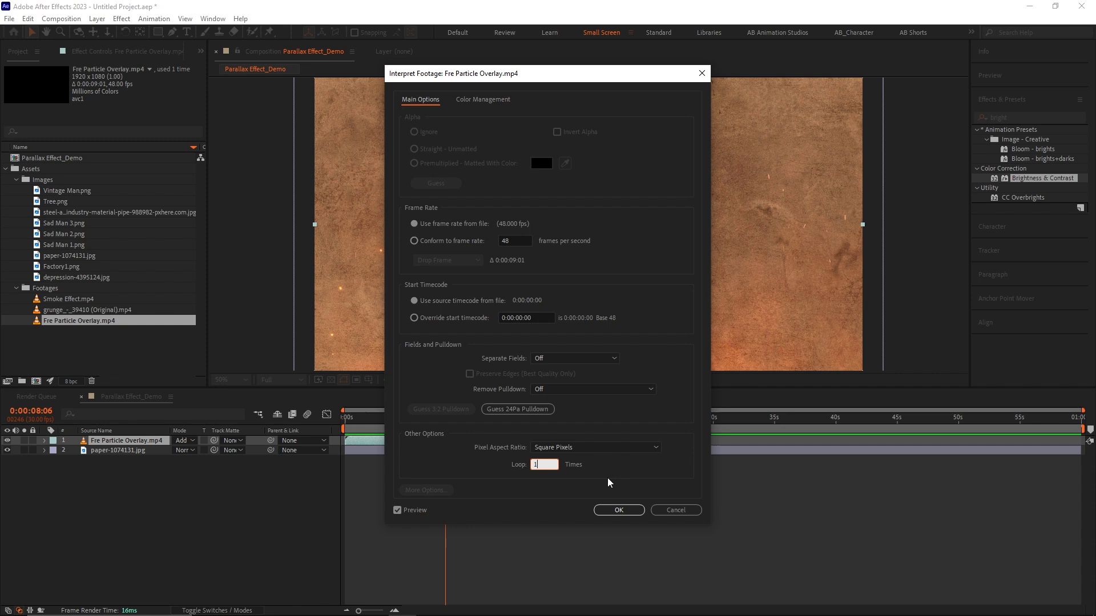
text(0)
key(Return)
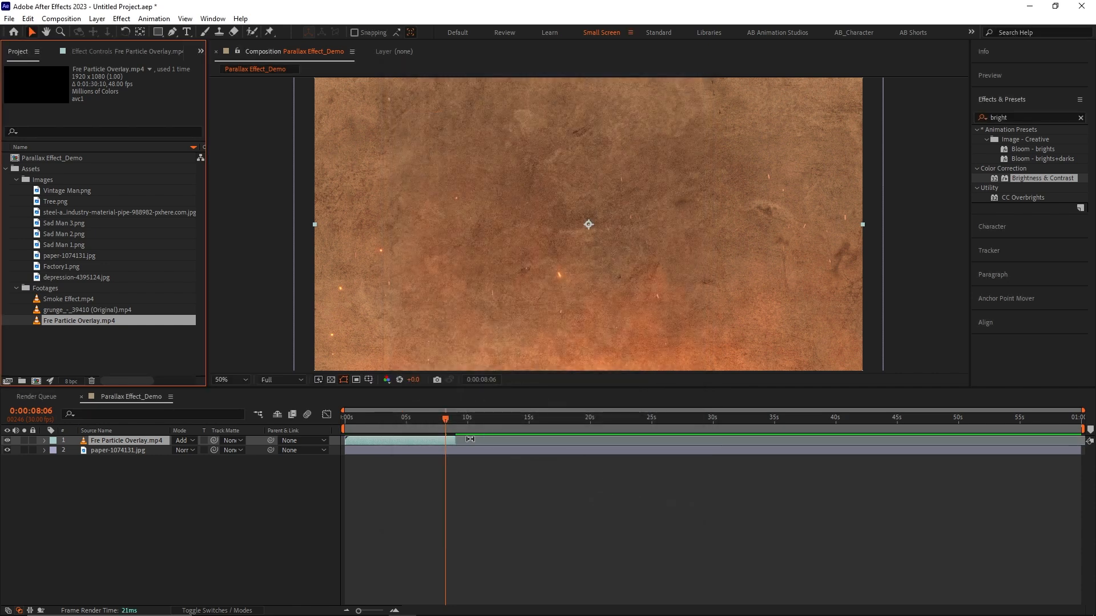
drag(458, 439, 1085, 441)
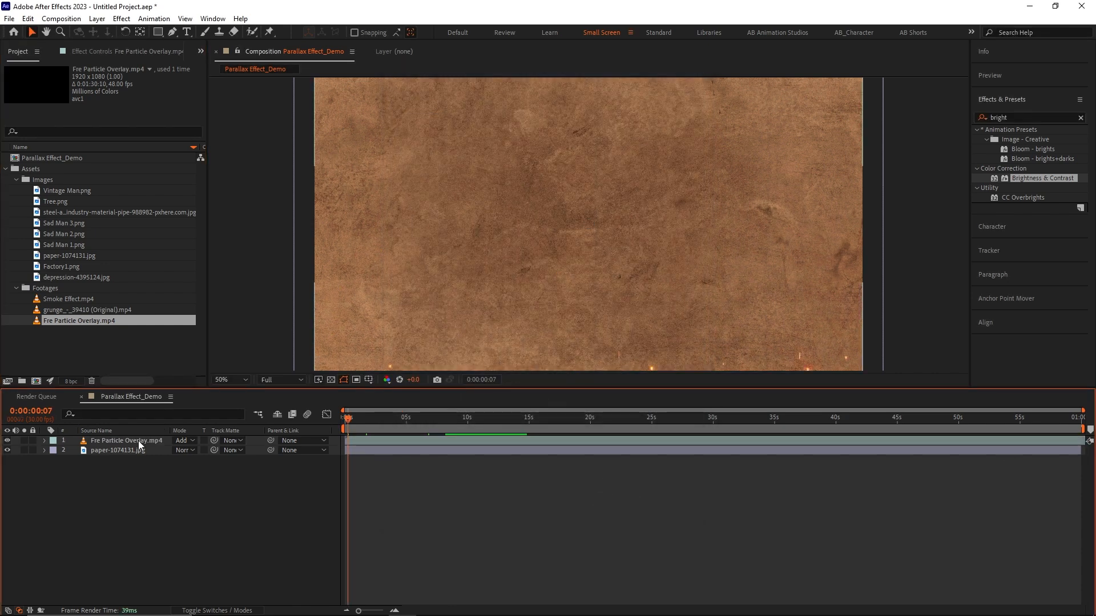
Pre-compose the fire particle overlay and paper layers together into a composition named "BG".
click(139, 440)
ctrl+click(130, 448)
right_click(143, 440)
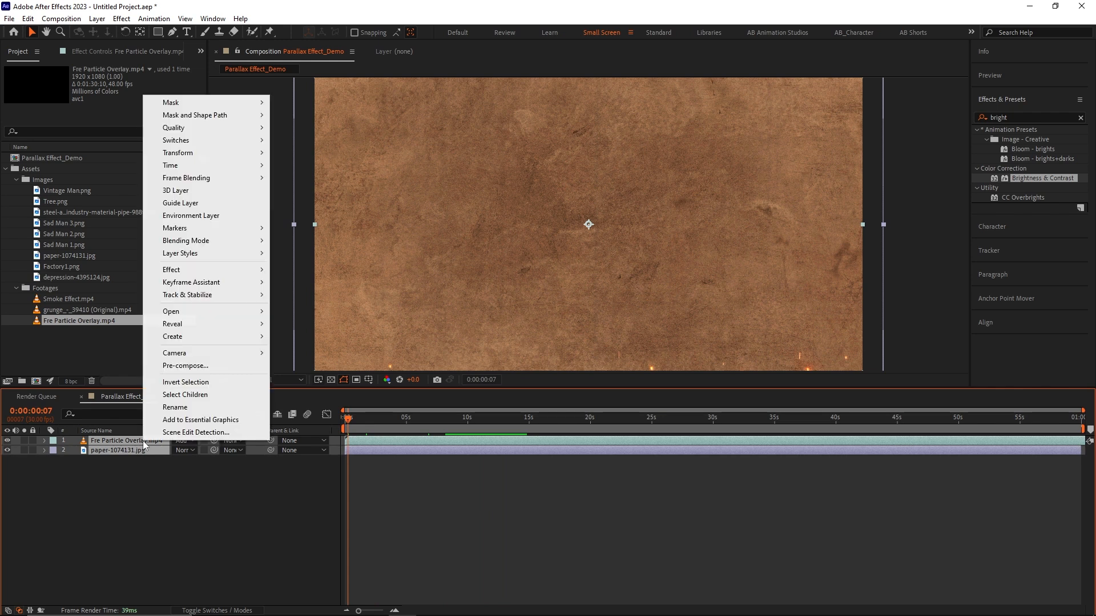
click(184, 366)
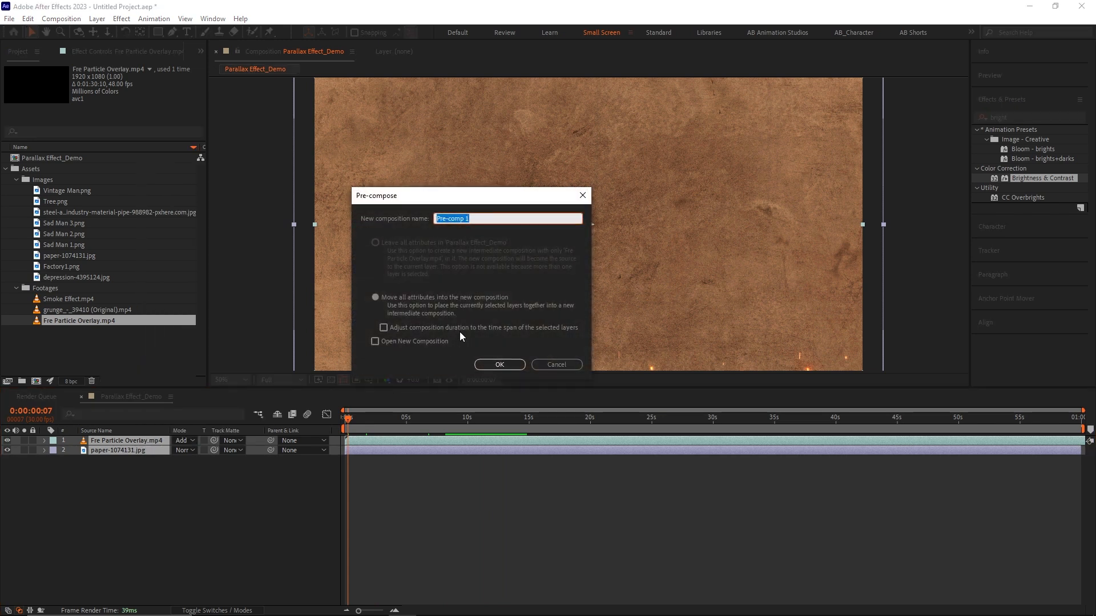
text(BG)
key(Return)
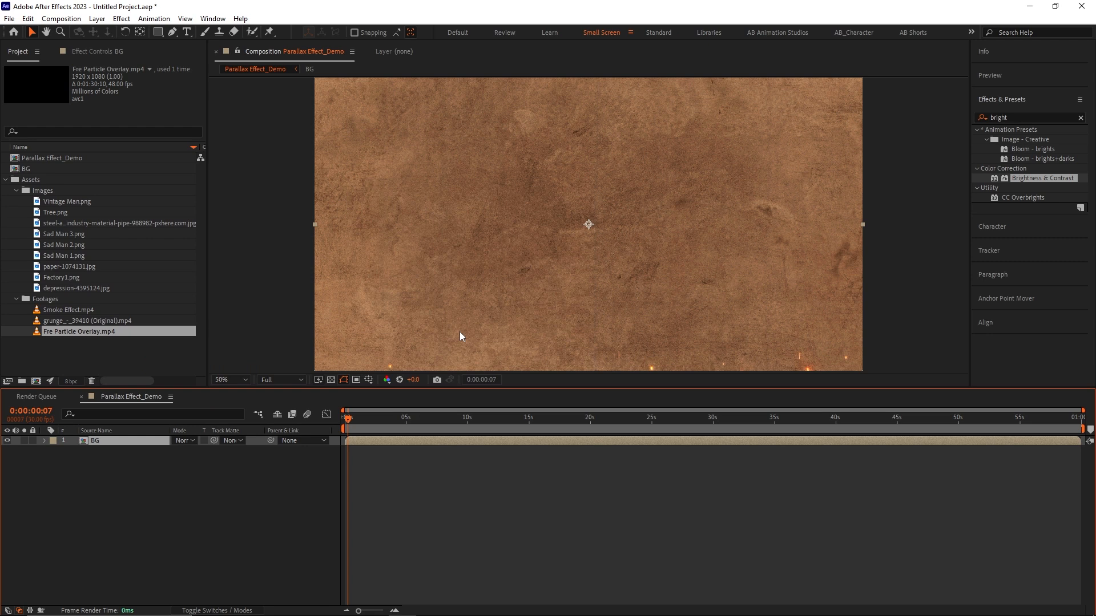
Add depression-4395124.jpg above BG, scale it to 41%, and reposition it so the man's head and hand fill the frame.
drag(91, 287, 93, 441)
click(102, 432)
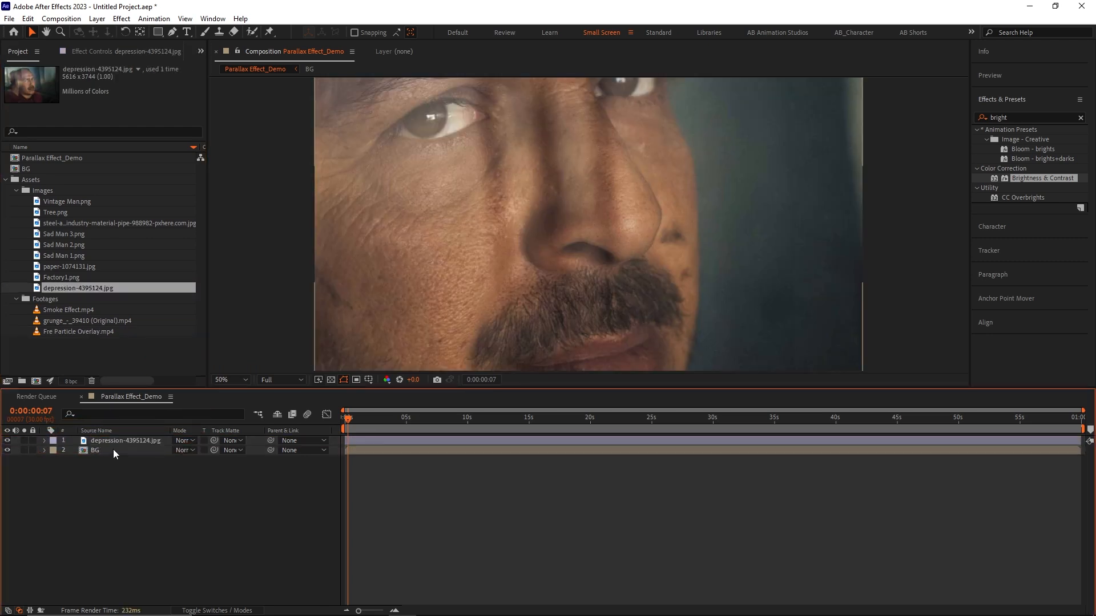
key(s)
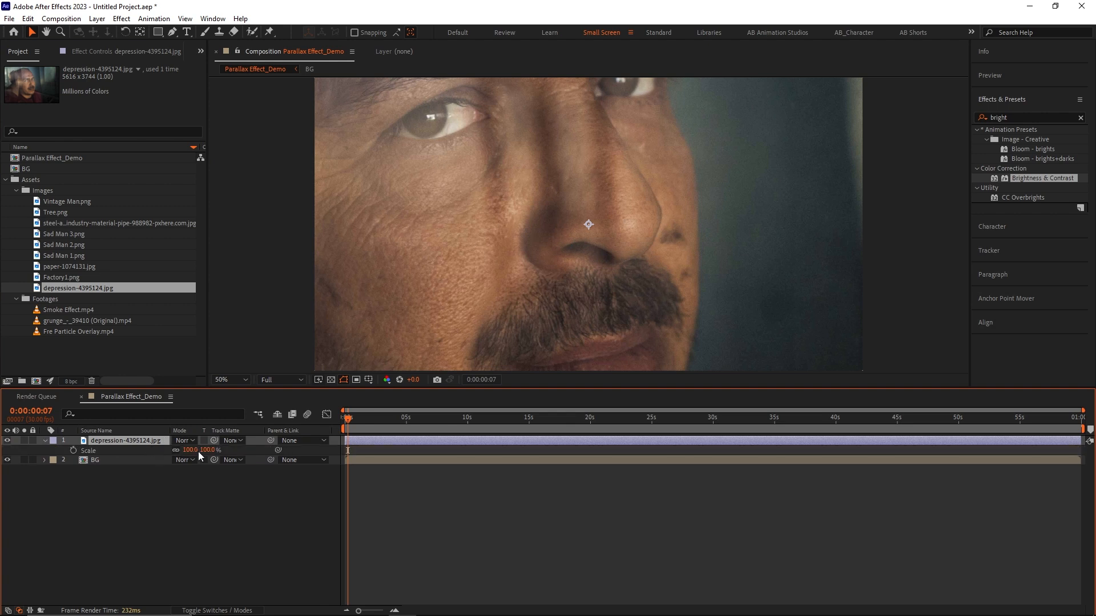
drag(194, 450, 159, 451)
click(652, 244)
click(231, 380)
click(237, 403)
drag(559, 246, 582, 274)
click(404, 442)
key(Home)
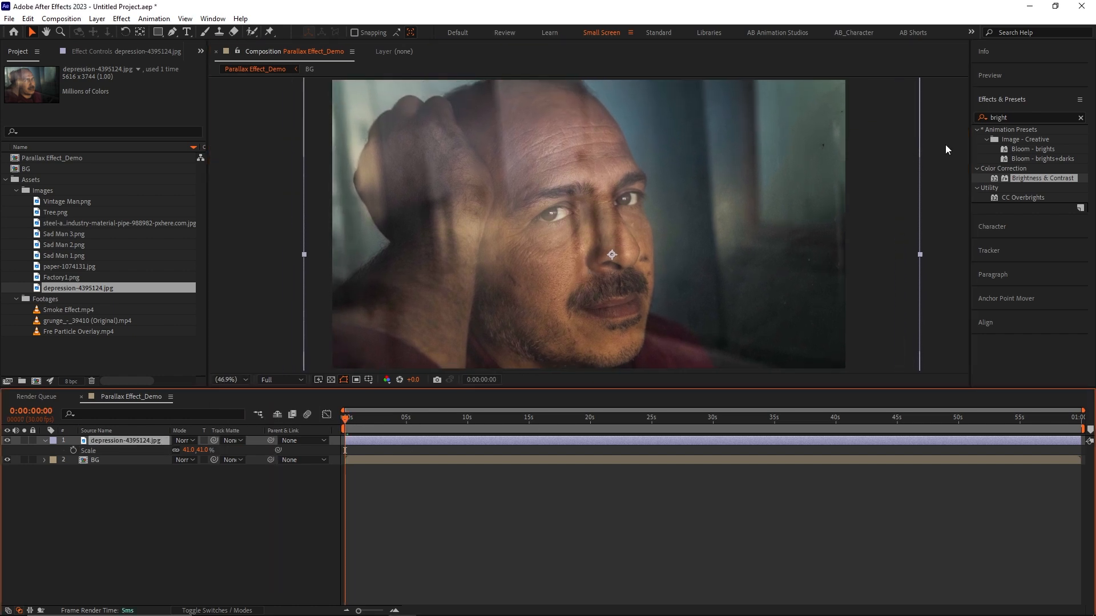
Apply Hue/Saturation to the portrait layer and set Master Saturation to -100 to make it black and white.
click(990, 119)
text(hue)
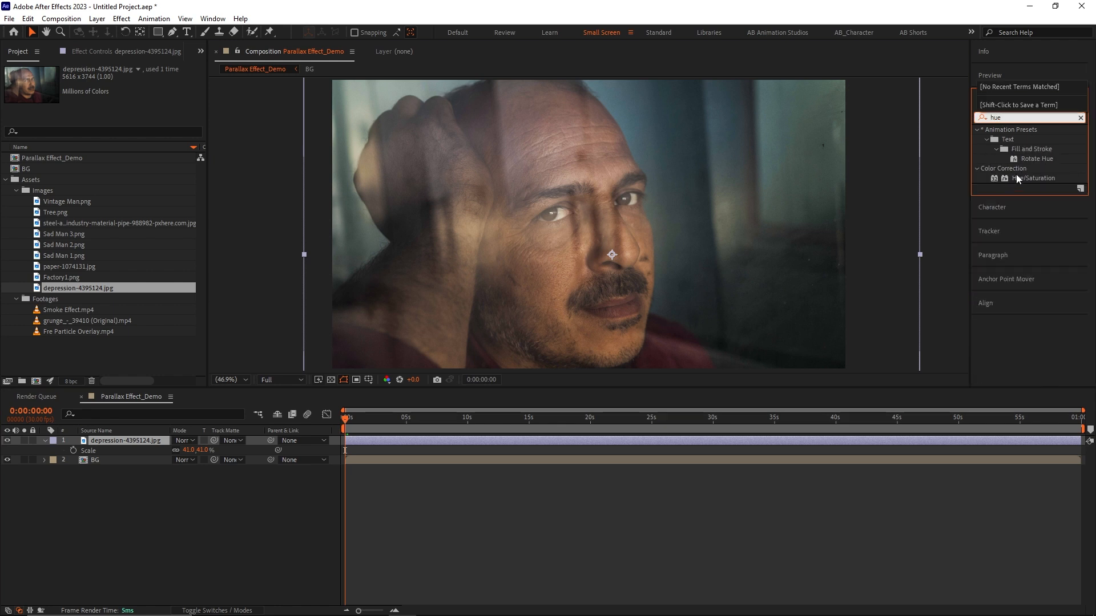
double_click(1017, 177)
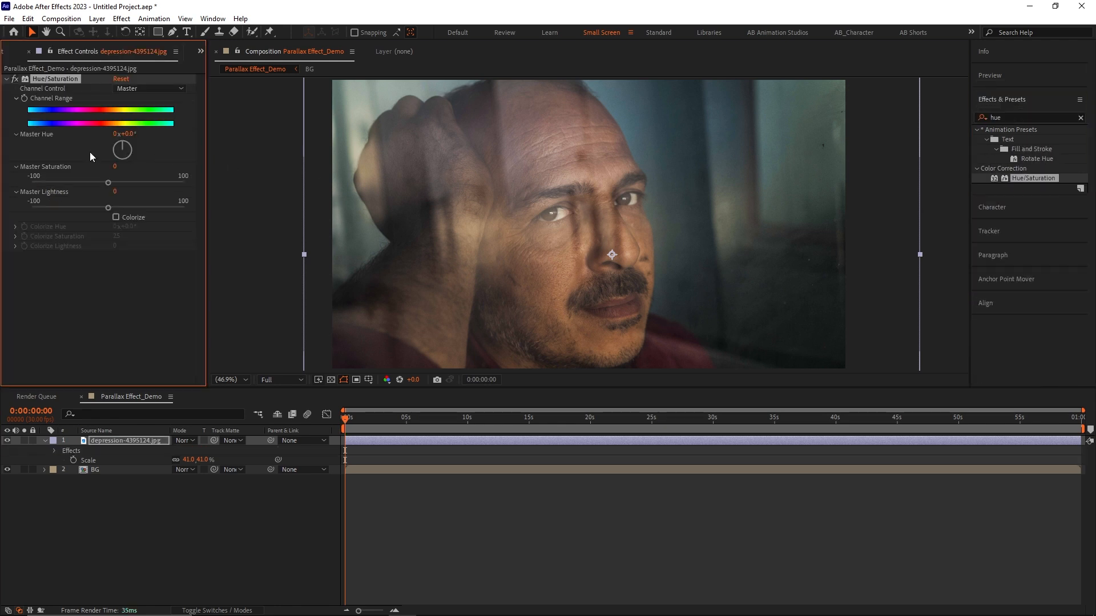
drag(100, 184, 22, 187)
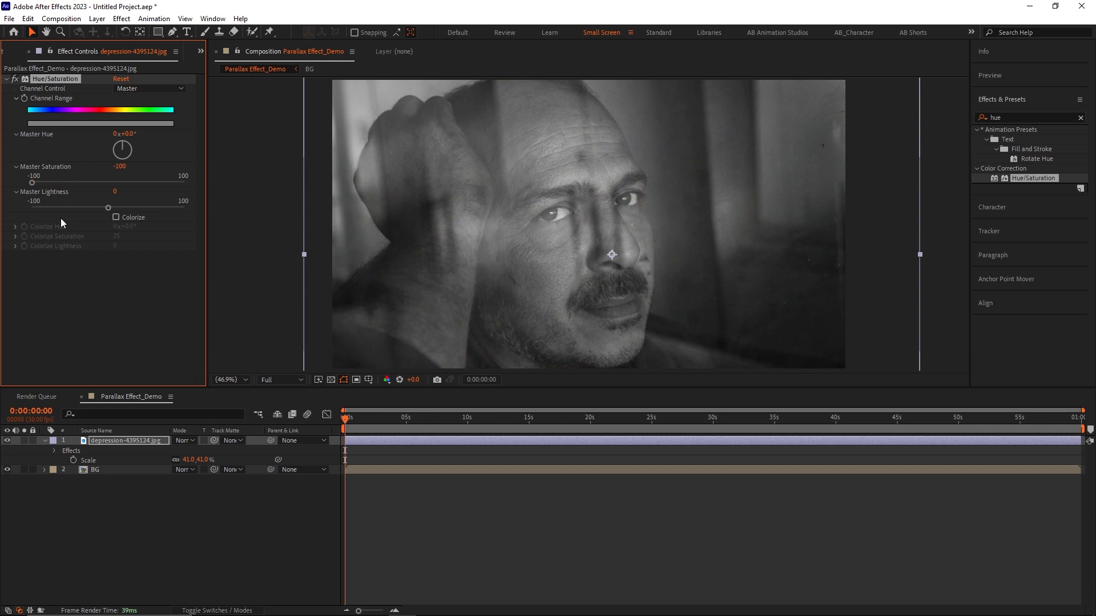
Set the portrait layer's blending mode to Overlay and preview the blend with the fire particles.
click(378, 443)
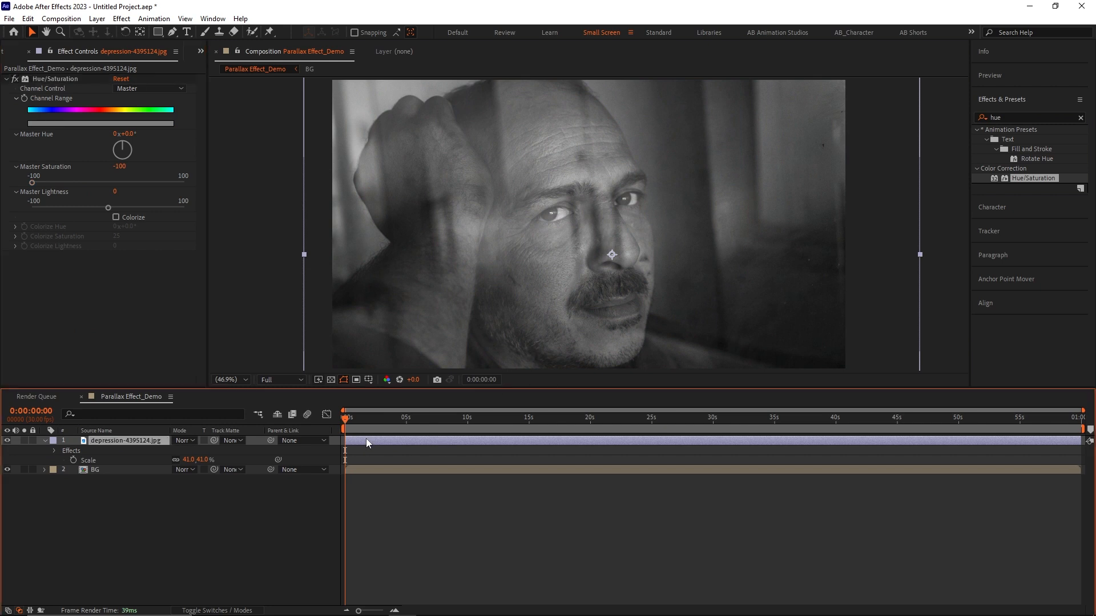
click(187, 440)
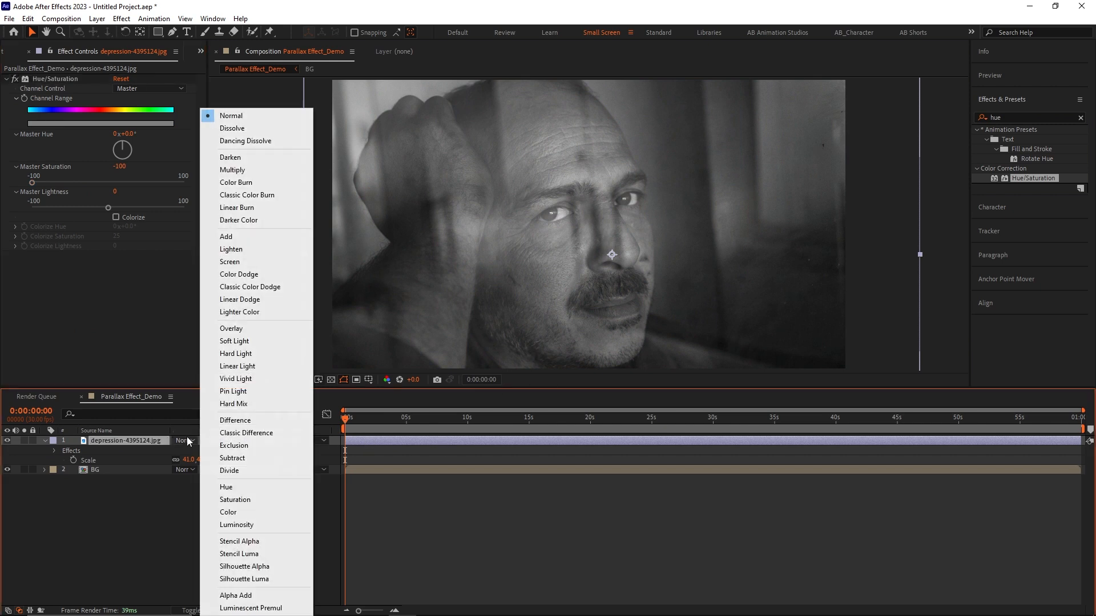
click(264, 165)
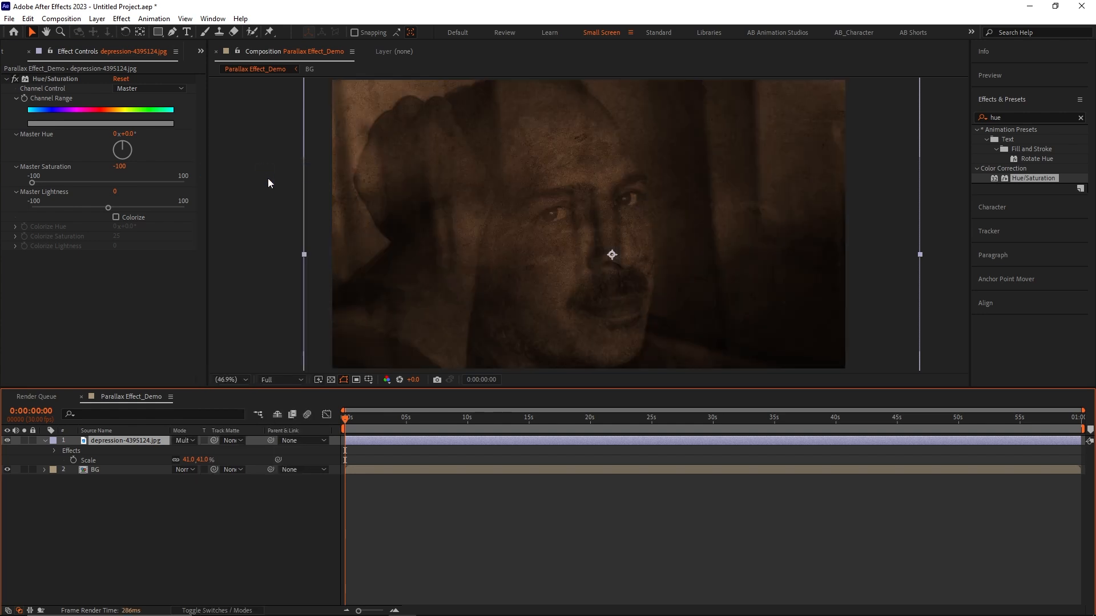
key(shift+=)
key(shift+=)
key(shift+=)
key(shift+=)
key(shift+=)
key(shift+=)
key(shift+=)
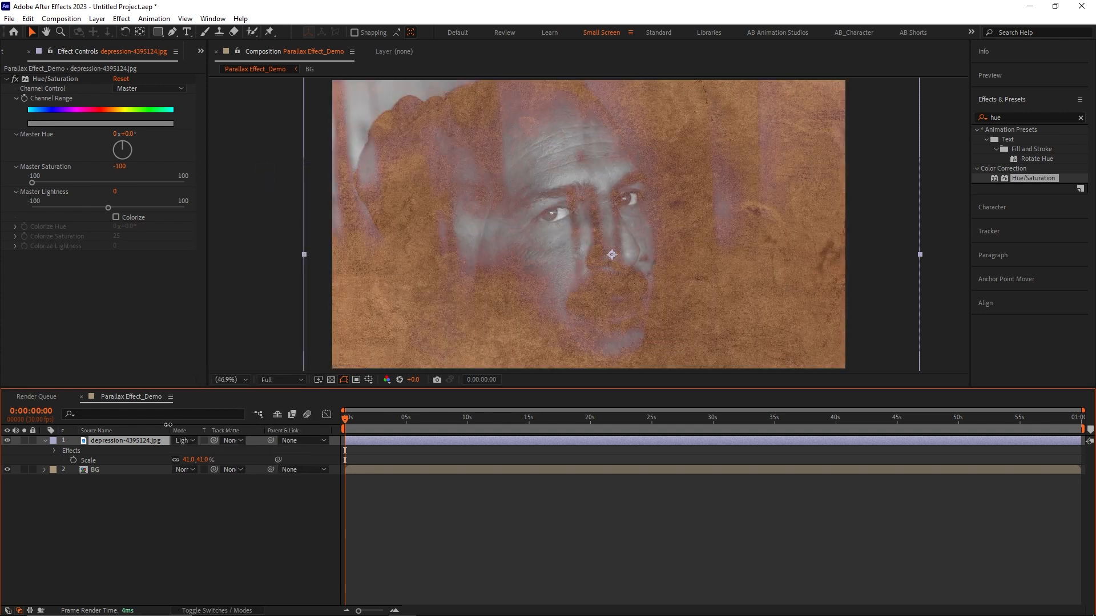
key(shift+=)
key(shift+=)
key(shift+=)
key(shift+=)
key(space)
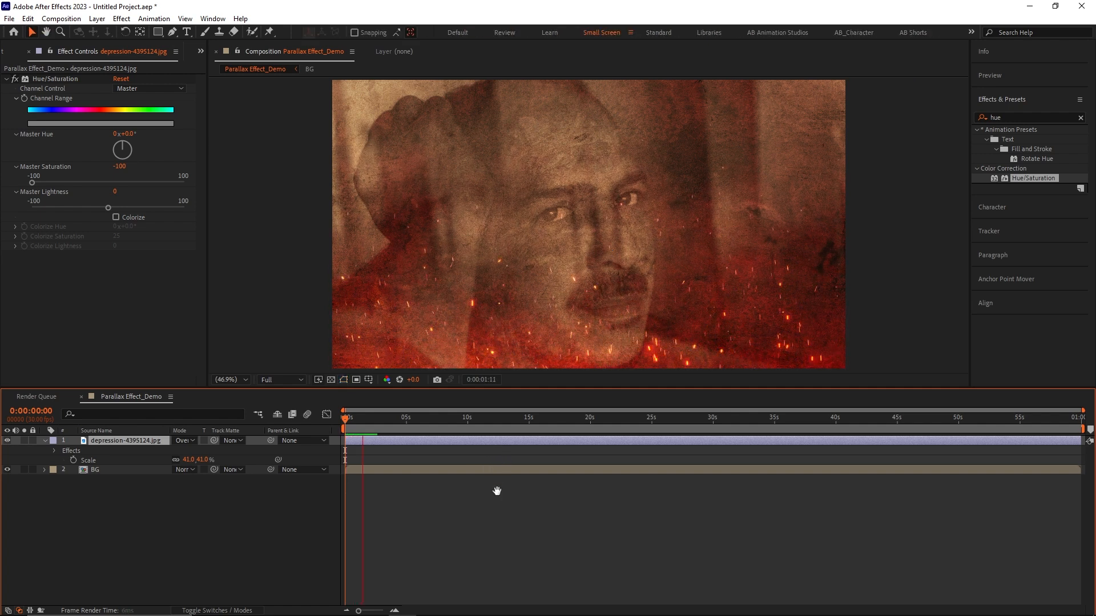
click(497, 490)
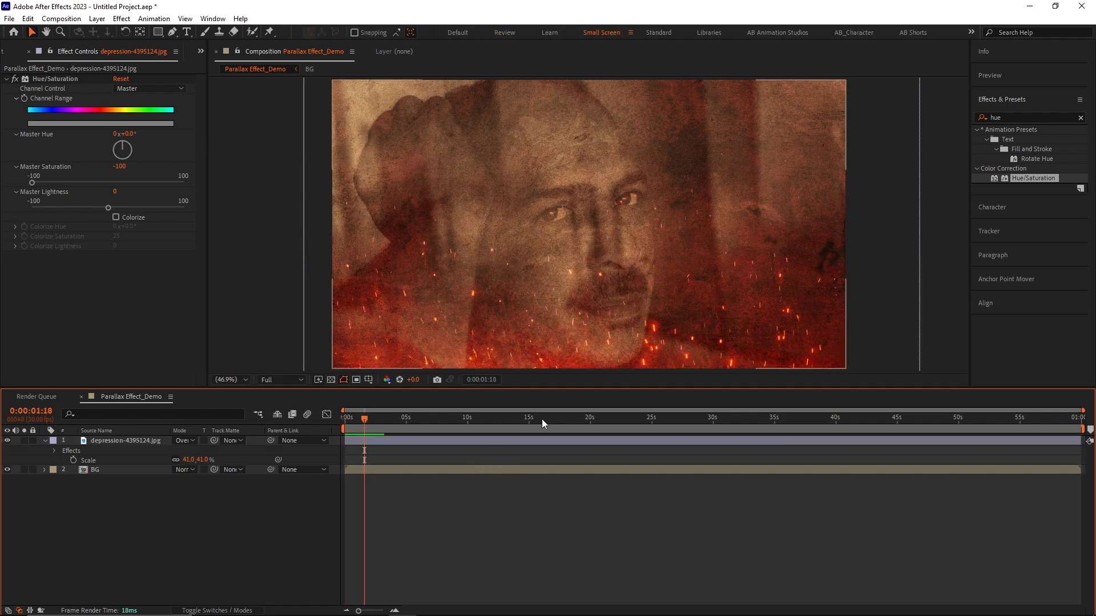
Add grunge_-_39410 (Original).mp4 above the portrait layer, freeze it on its last frame, and check its playback.
click(12, 43)
click(64, 320)
drag(130, 324, 152, 433)
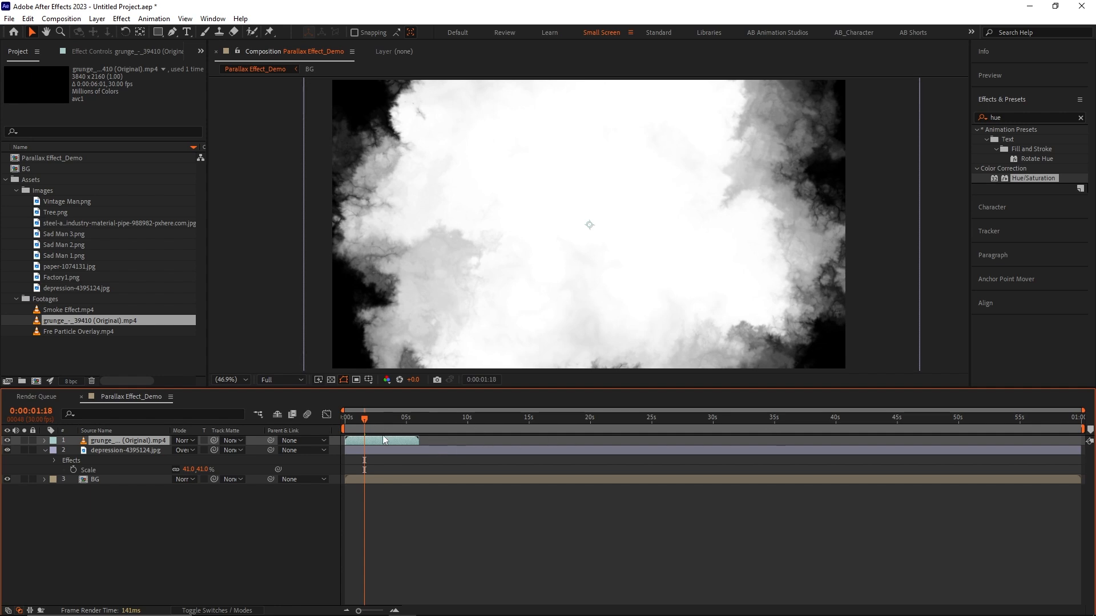
right_click(365, 440)
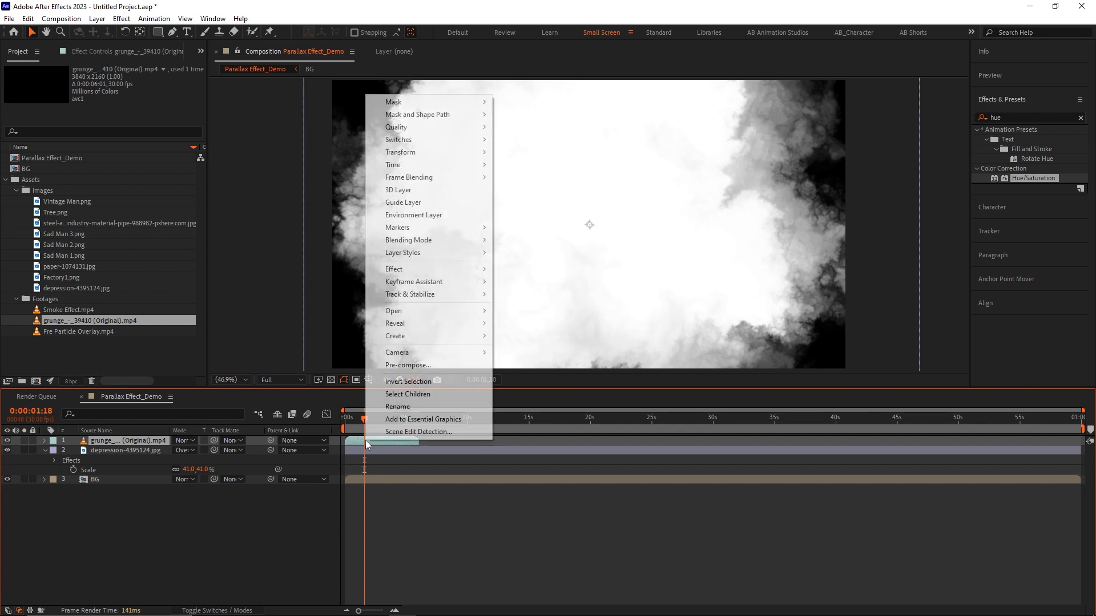
mouse_move(407, 163)
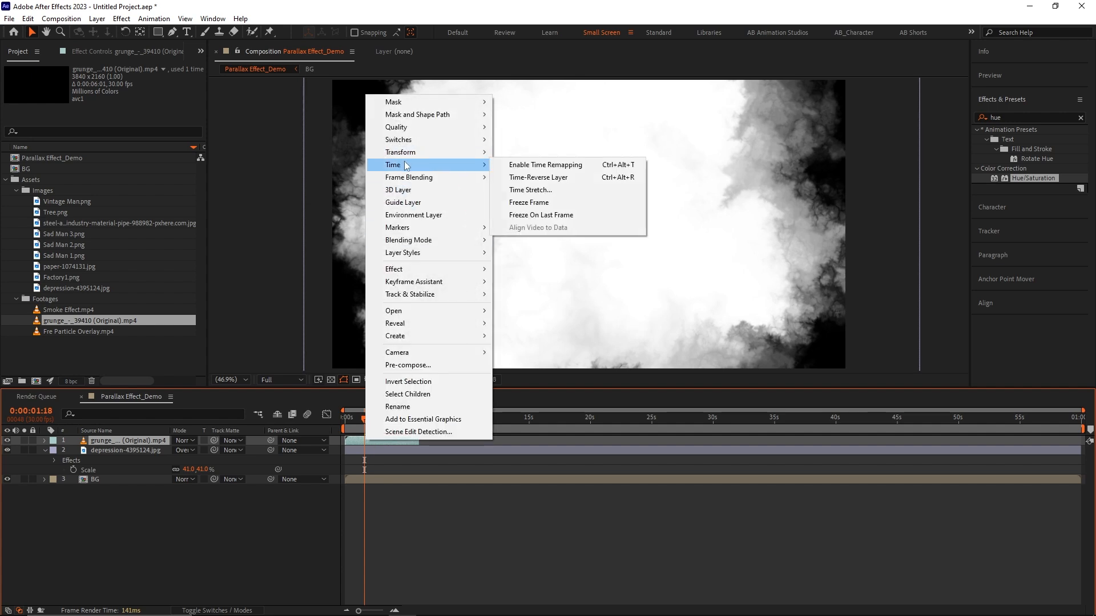
click(535, 216)
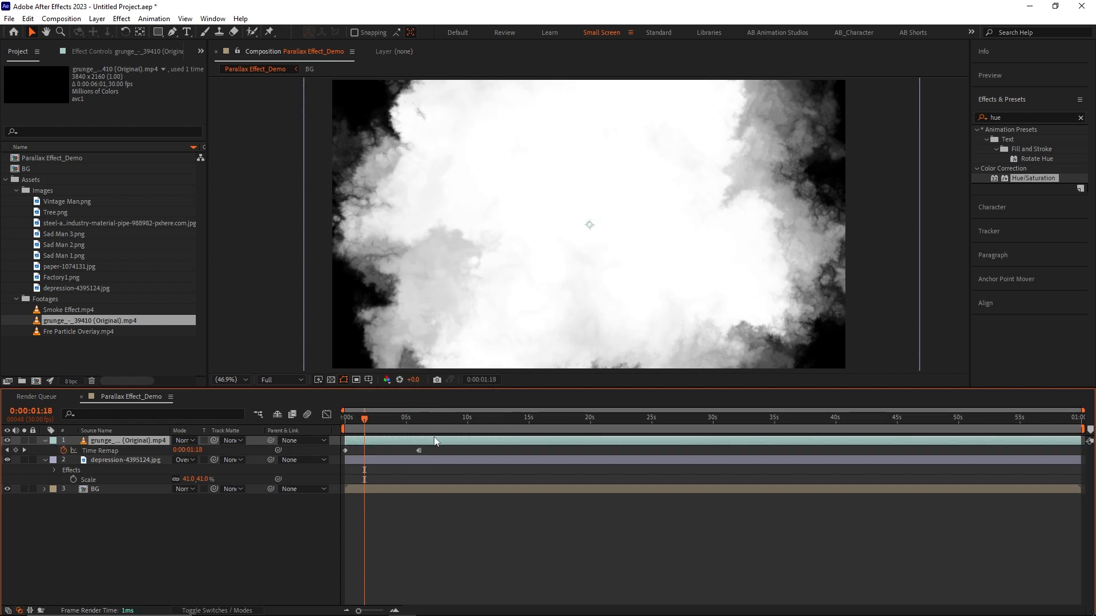
drag(412, 426, 383, 438)
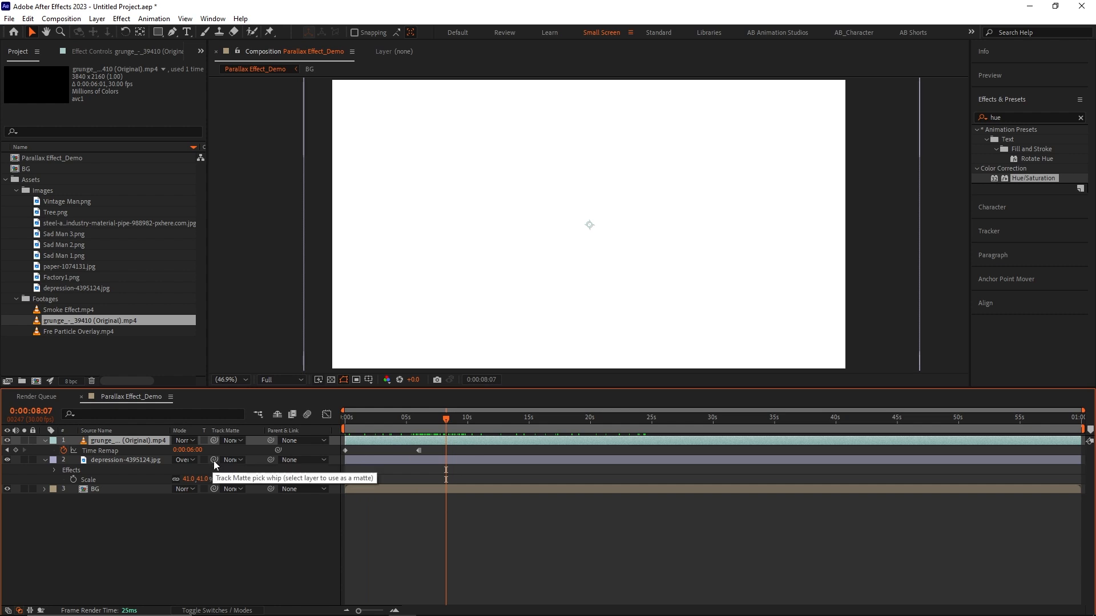
Use the grunge footage as a luma track matte for the portrait layer, preview the reveal, and collapse the layer properties.
drag(213, 460, 153, 441)
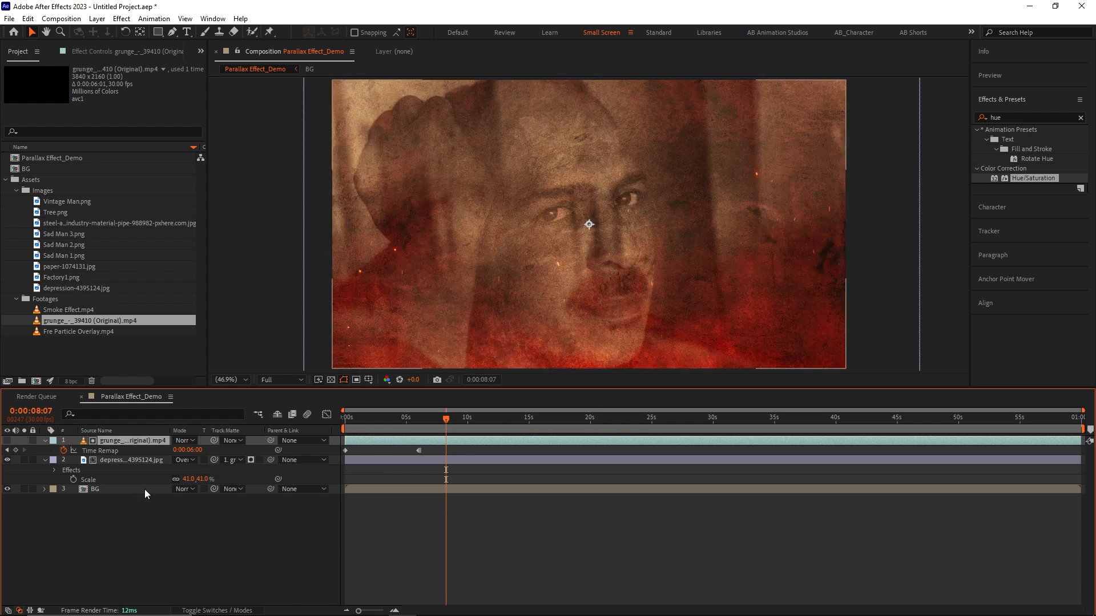
drag(414, 418, 389, 416)
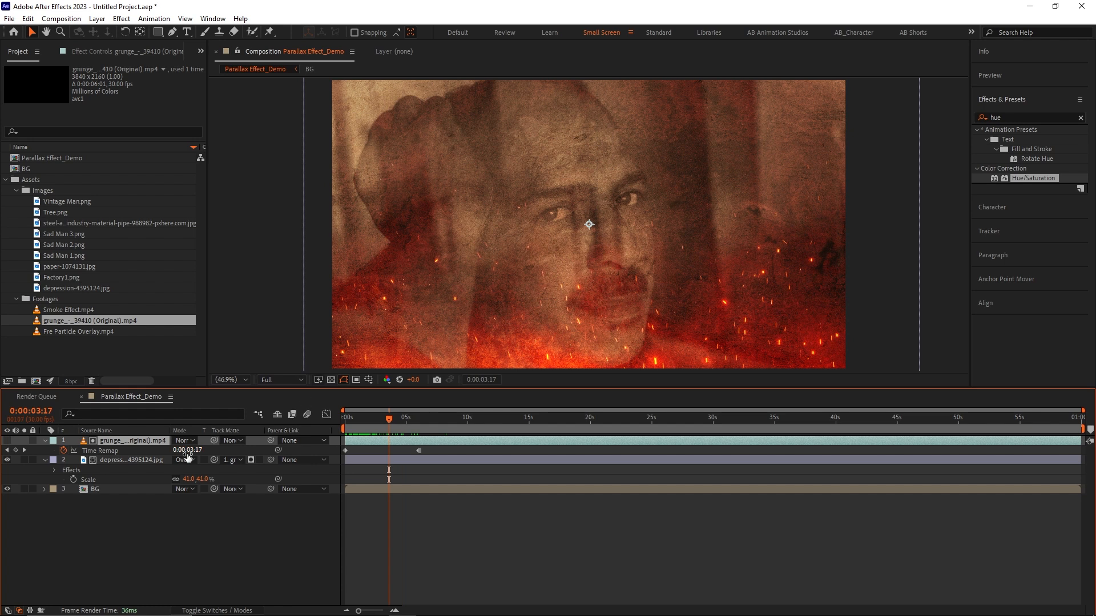
click(250, 461)
drag(355, 418, 335, 423)
key(space)
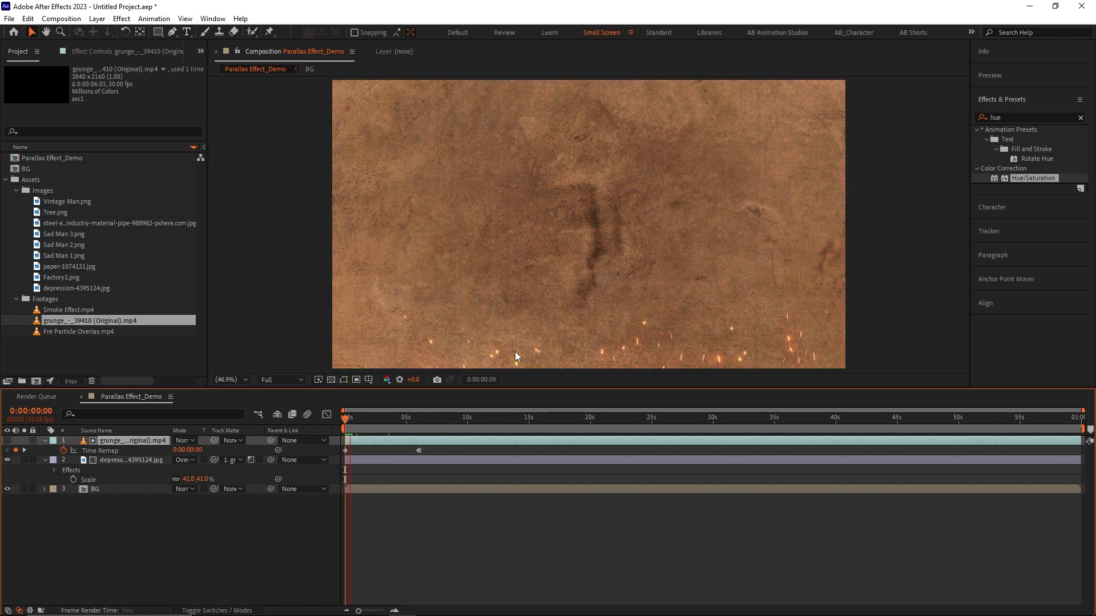
key(space)
click(453, 512)
key(s)
key(s)
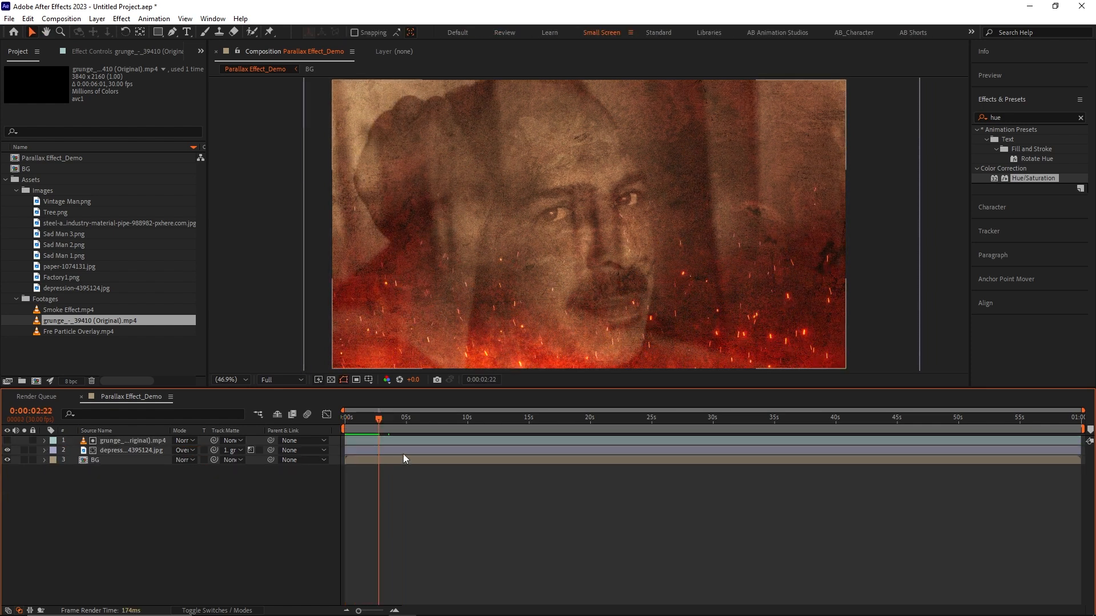
Add a scale keyframe of 37.9% to the portrait layer at the start of the composition.
click(403, 451)
drag(378, 420, 344, 420)
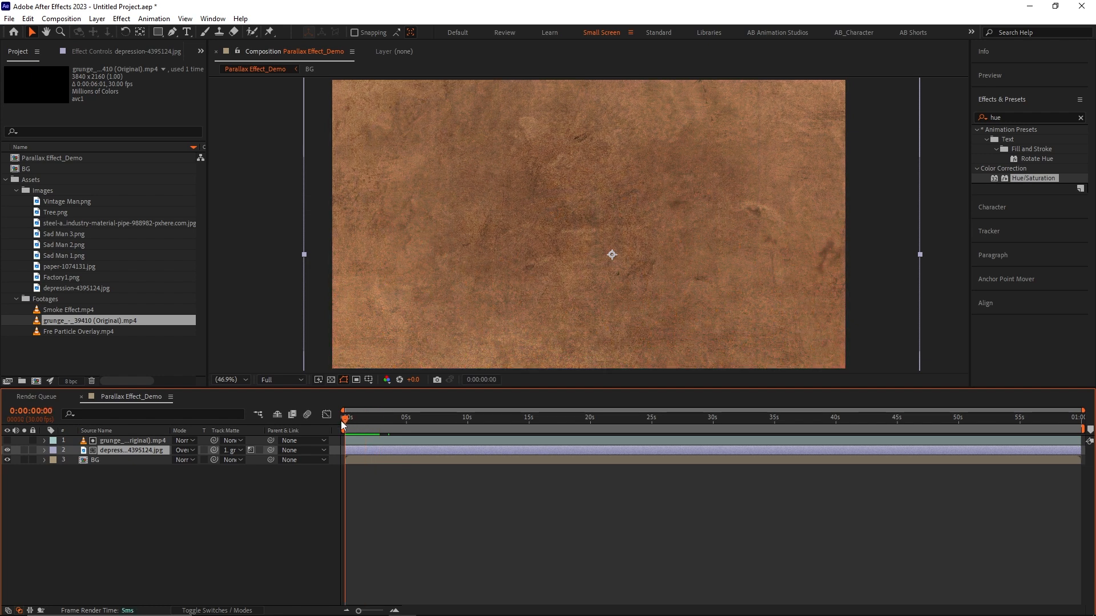
key(s)
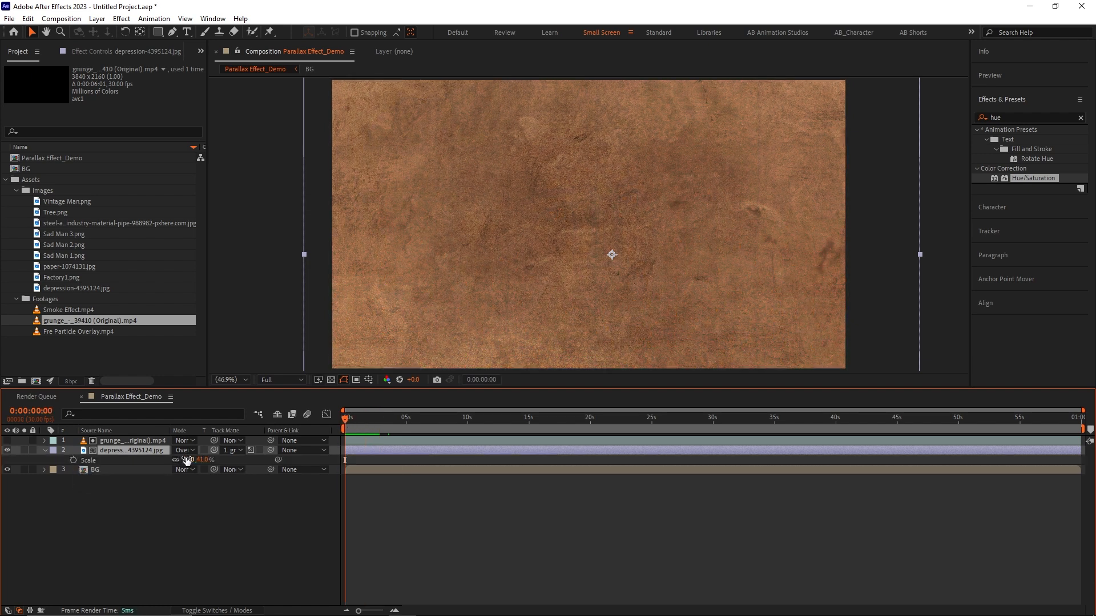
mouse_move(188, 460)
mouse_down()
mouse_move(147, 464)
mouse_move(179, 460)
mouse_up()
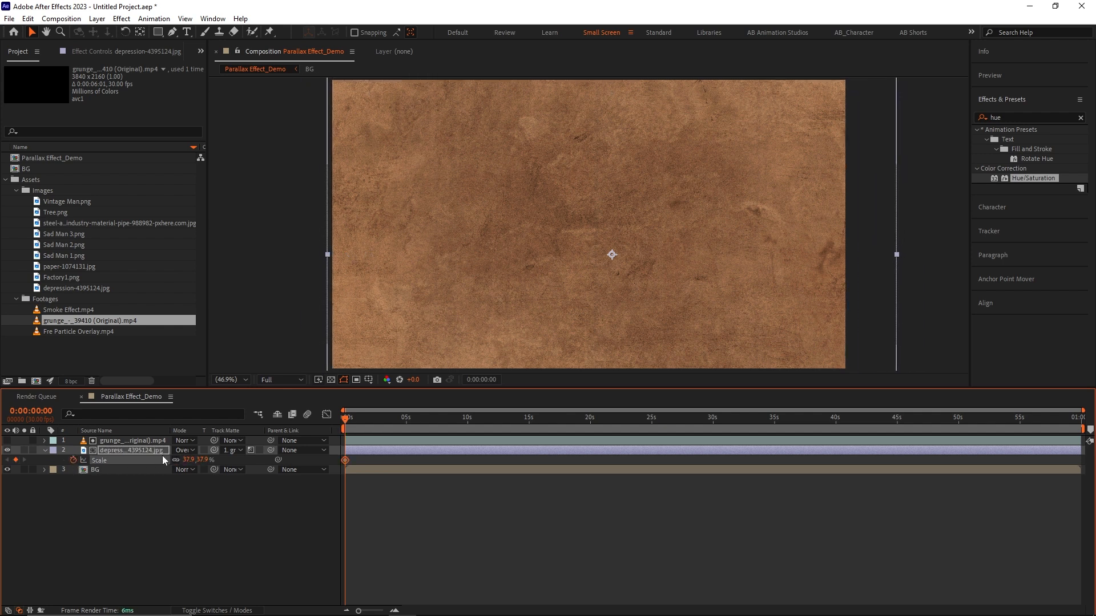
Keyframe a larger portrait scale at about 15 seconds, shift that keyframe to about 20 seconds, and preview the zoom.
drag(382, 419, 528, 430)
drag(190, 460, 280, 460)
click(529, 481)
drag(528, 460, 591, 460)
drag(467, 420, 341, 433)
key(space)
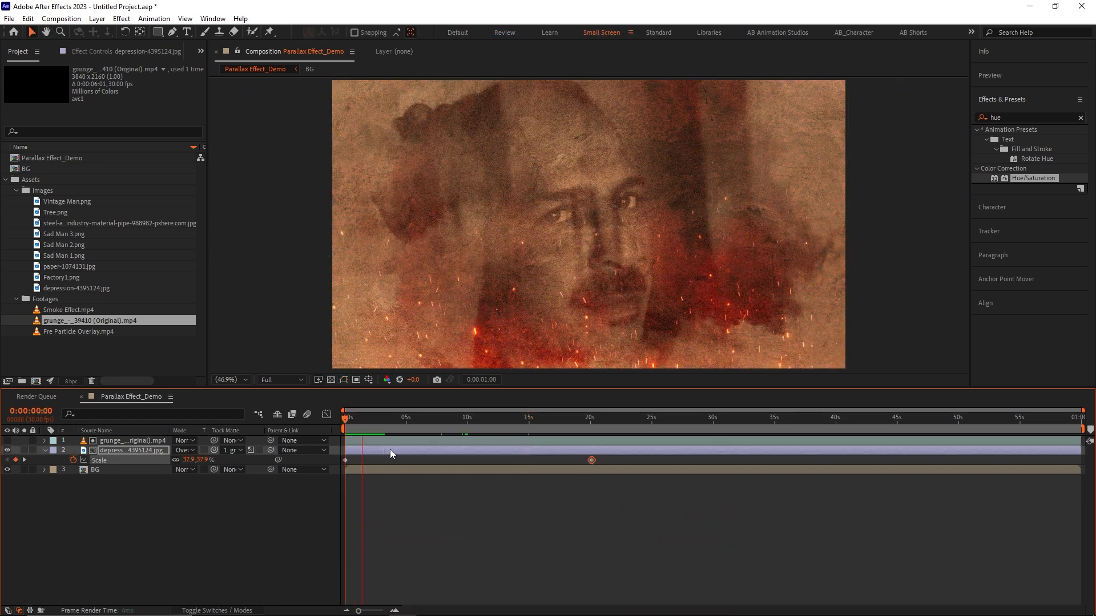
key(space)
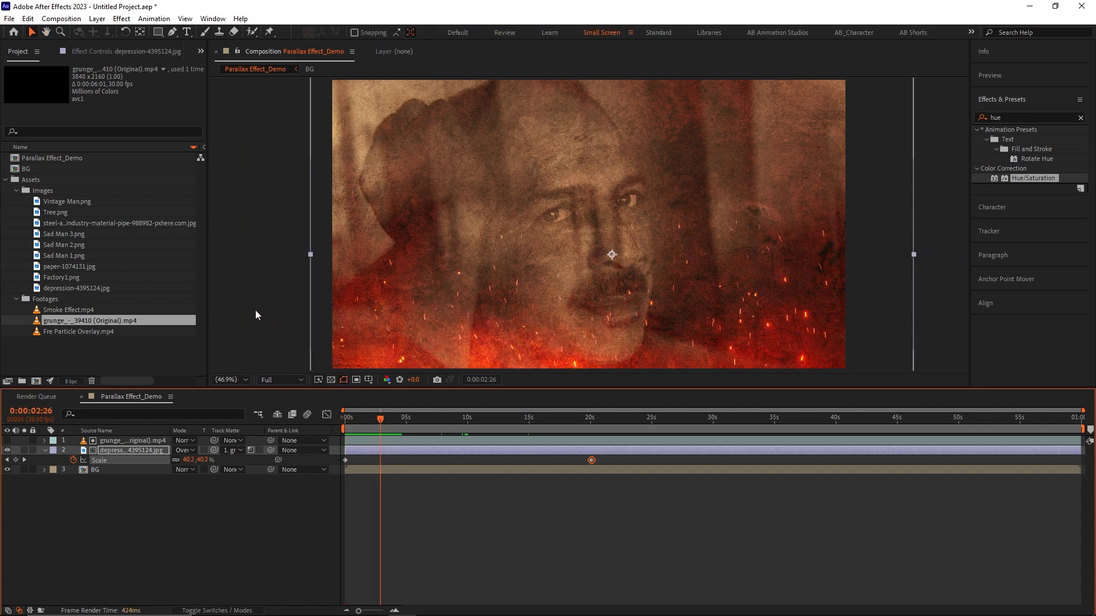
Add Sad Man 1.png, Sad Man 2.png and Sad Man 3.png above the other layers, with the current time at 0:00:04:20.
click(71, 256)
click(74, 244)
click(76, 234)
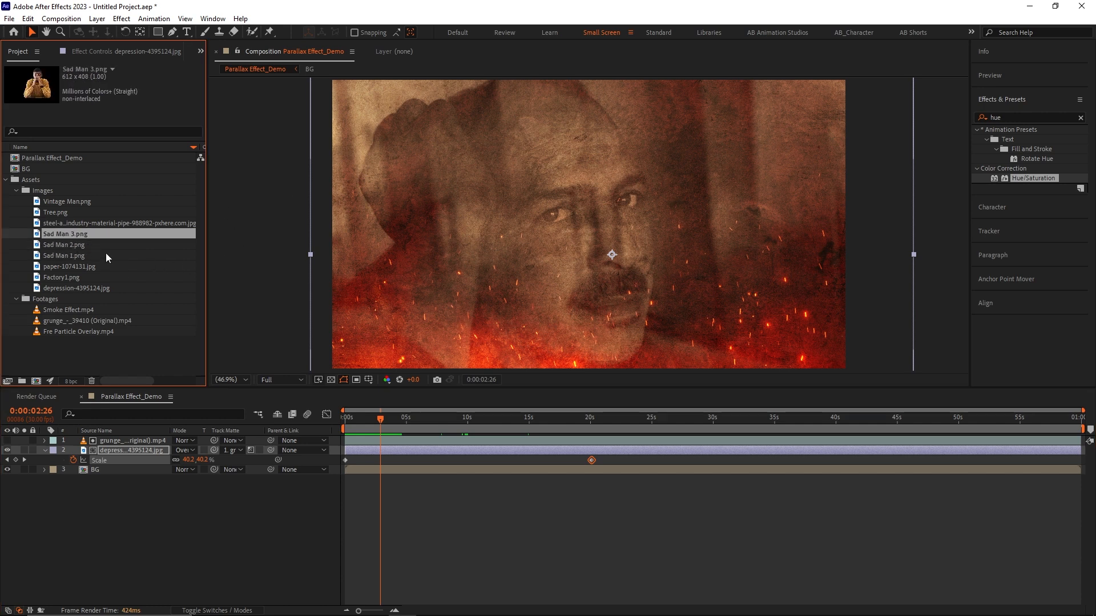
shift+click(74, 252)
drag(94, 259, 100, 442)
click(170, 505)
mouse_move(385, 424)
mouse_down()
mouse_move(352, 427)
mouse_move(401, 426)
mouse_up()
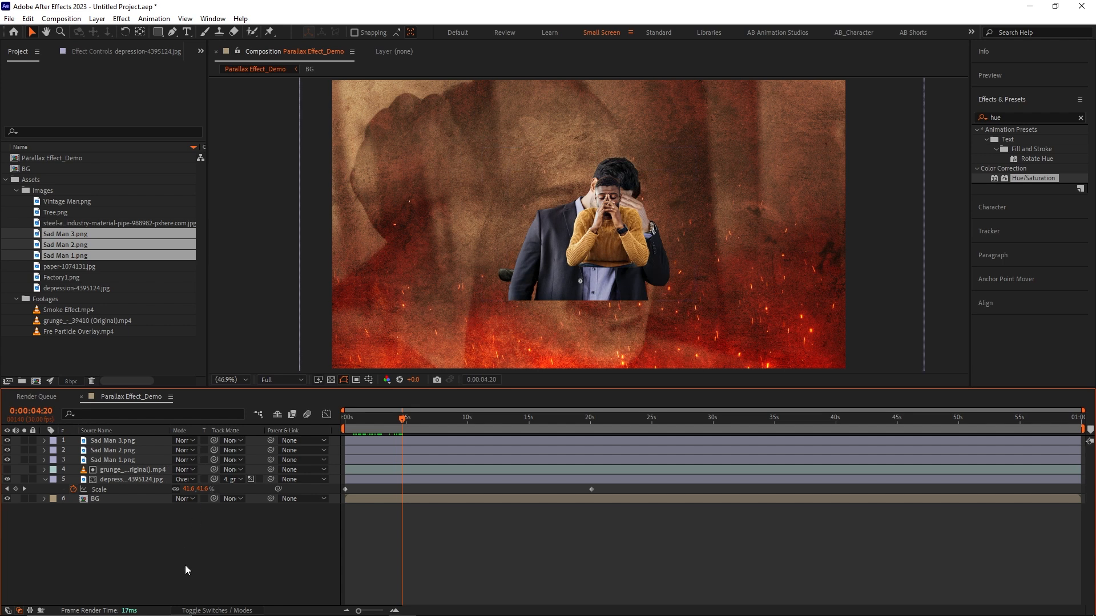
Turn the layers from Sad Man 3.png through the portrait into 3D layers and collapse their properties.
click(208, 609)
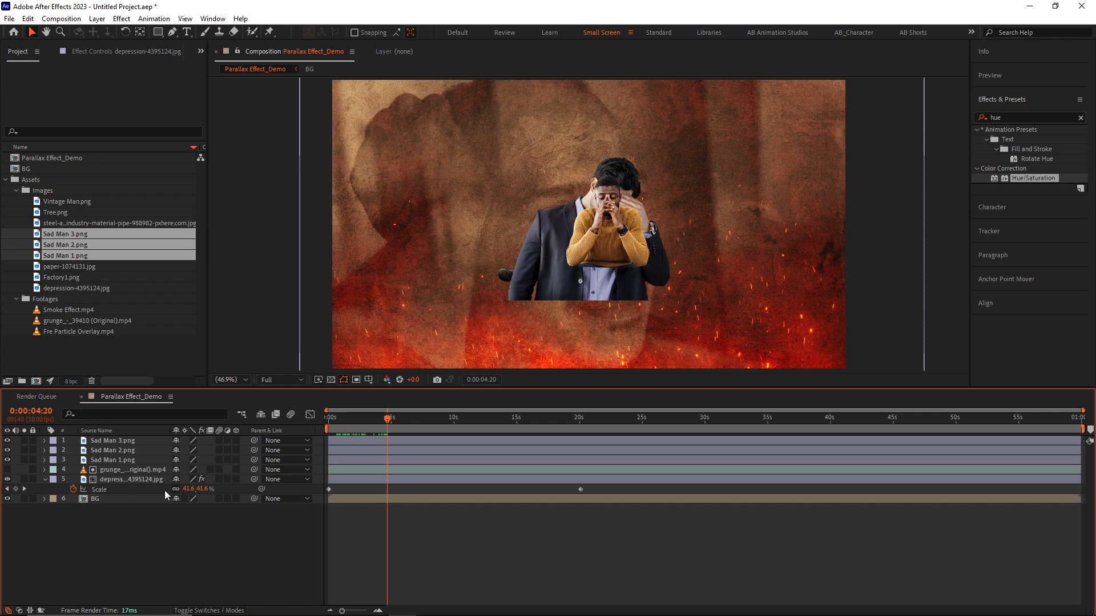
click(133, 440)
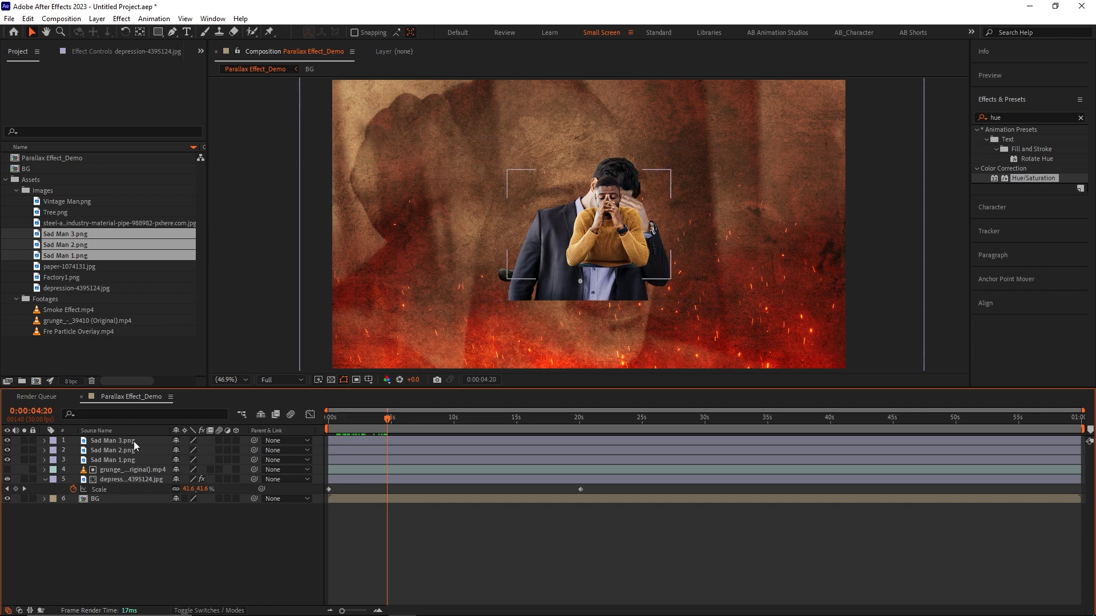
shift+click(122, 480)
click(237, 441)
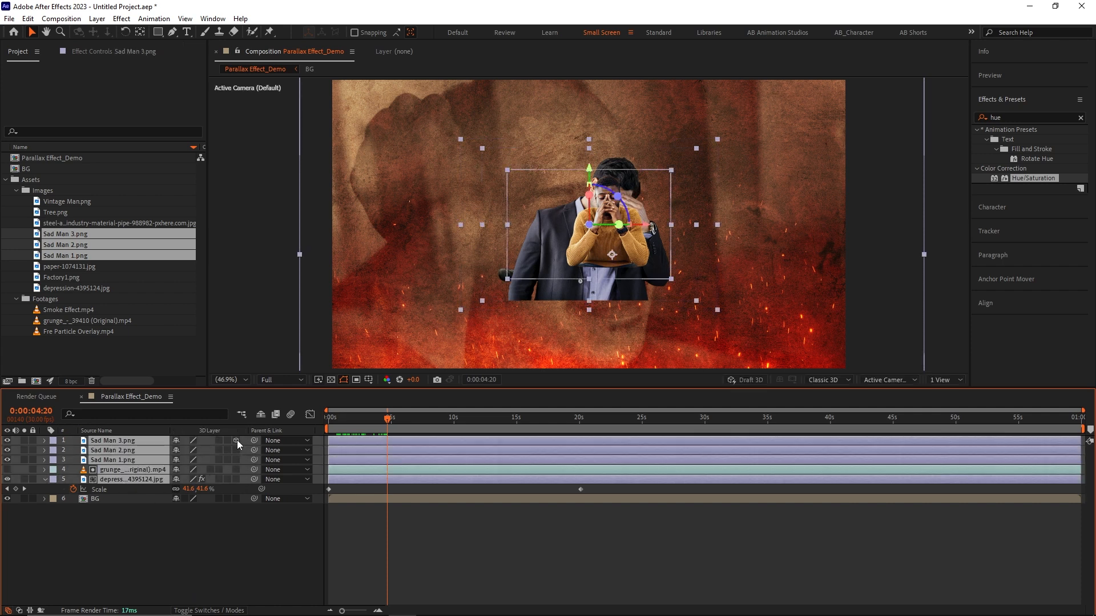
click(143, 559)
key(u)
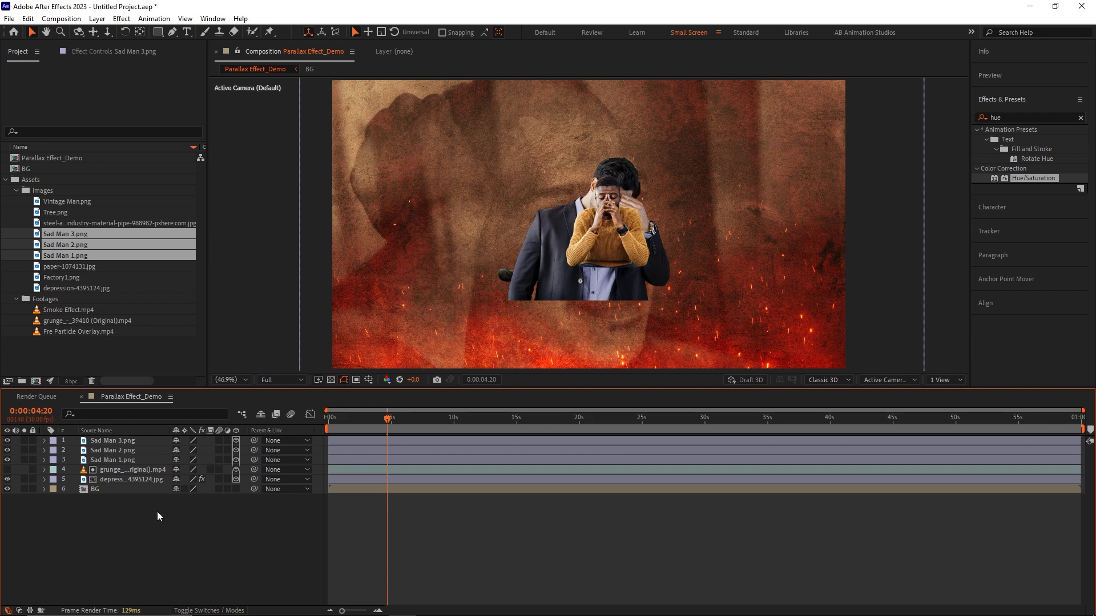
Create a null object and a two-node camera with the 50mm preset.
right_click(121, 516)
mouse_move(186, 380)
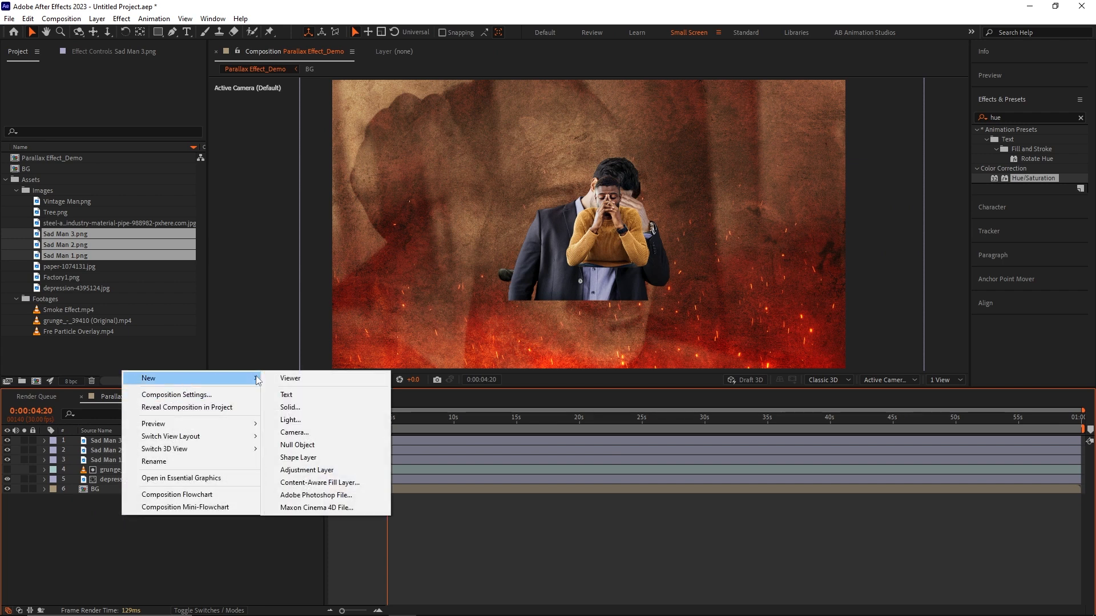
click(293, 446)
right_click(126, 523)
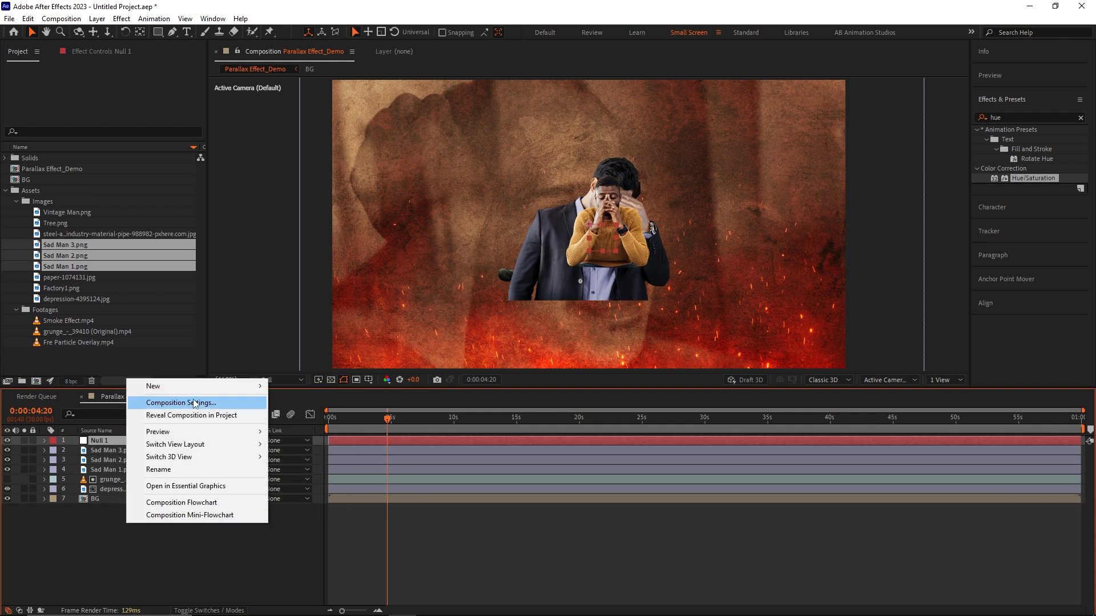
mouse_move(203, 386)
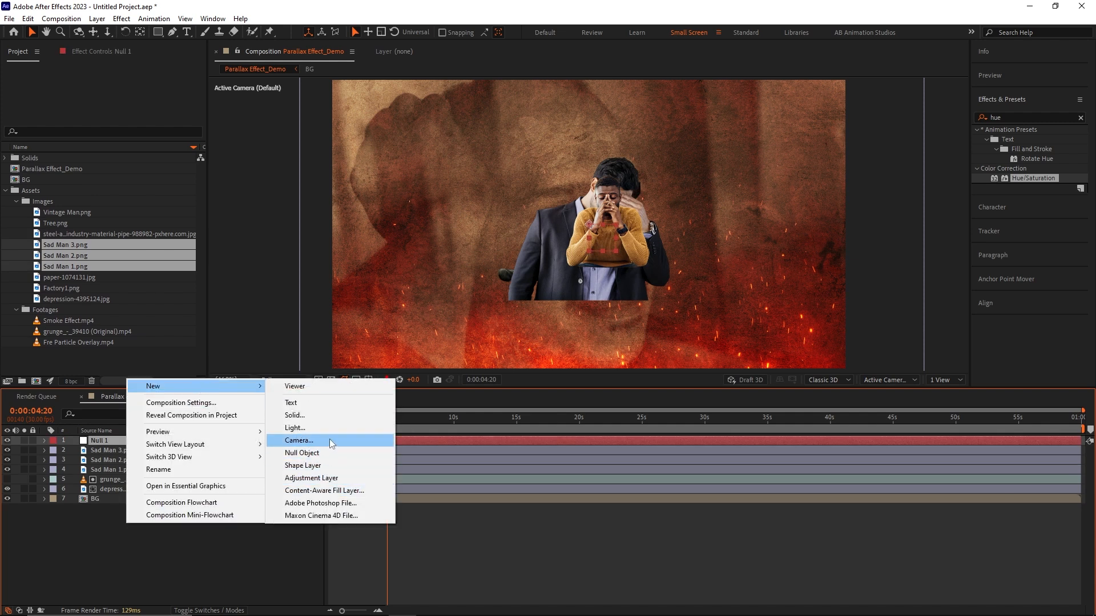
click(299, 440)
click(663, 425)
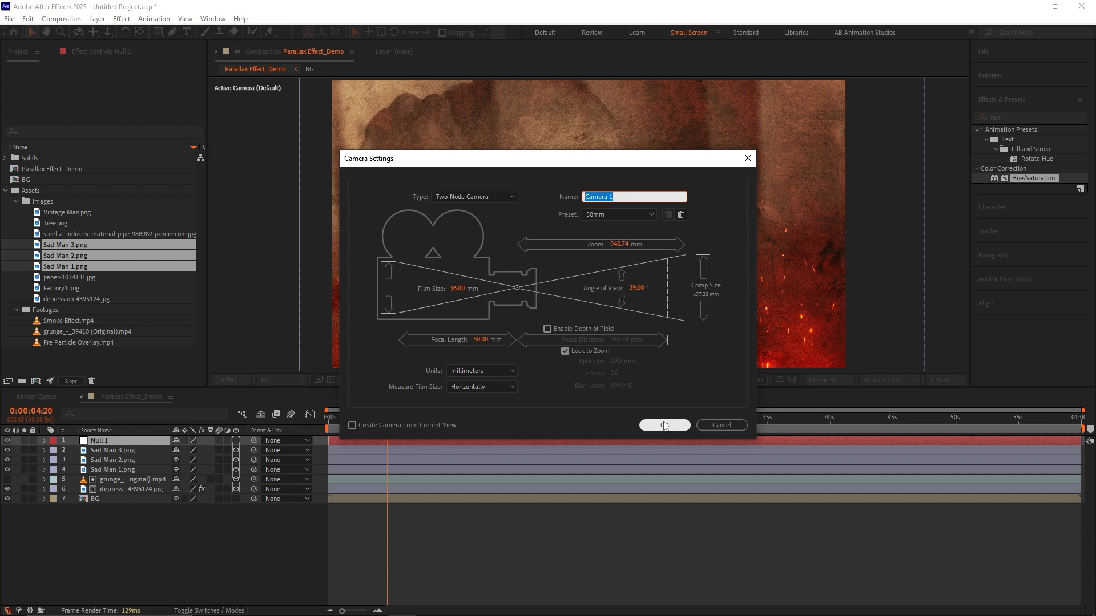
Make the null object a 3D layer and parent the camera to it.
click(236, 451)
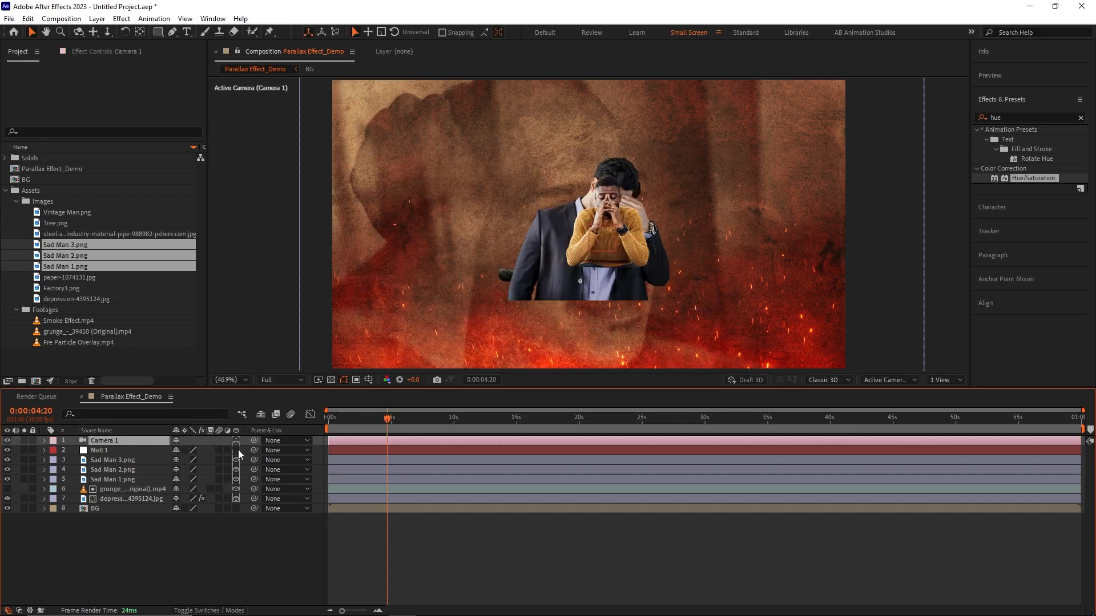
drag(252, 440, 125, 452)
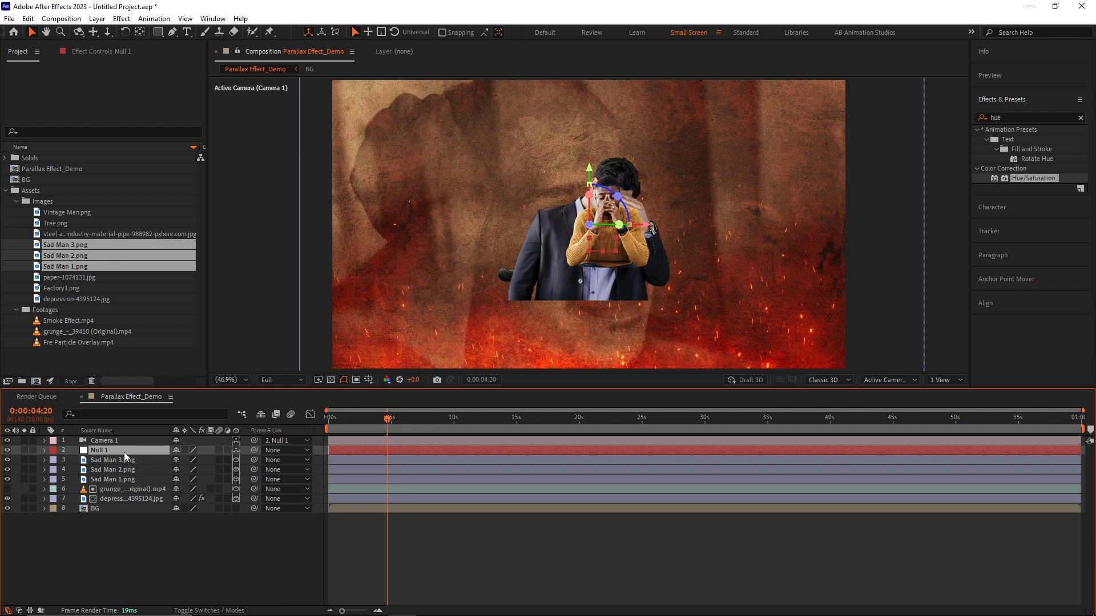
Rename the null object as Controller, set its label colour to yellow and place it above Camera 1.
key(Return)
text(Controller)
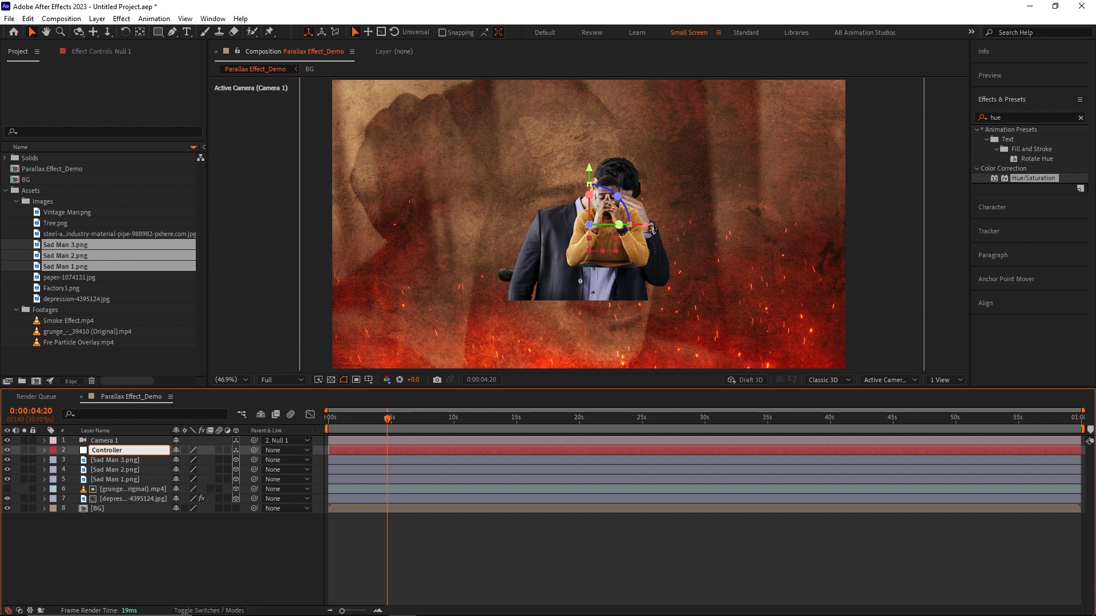
key(Return)
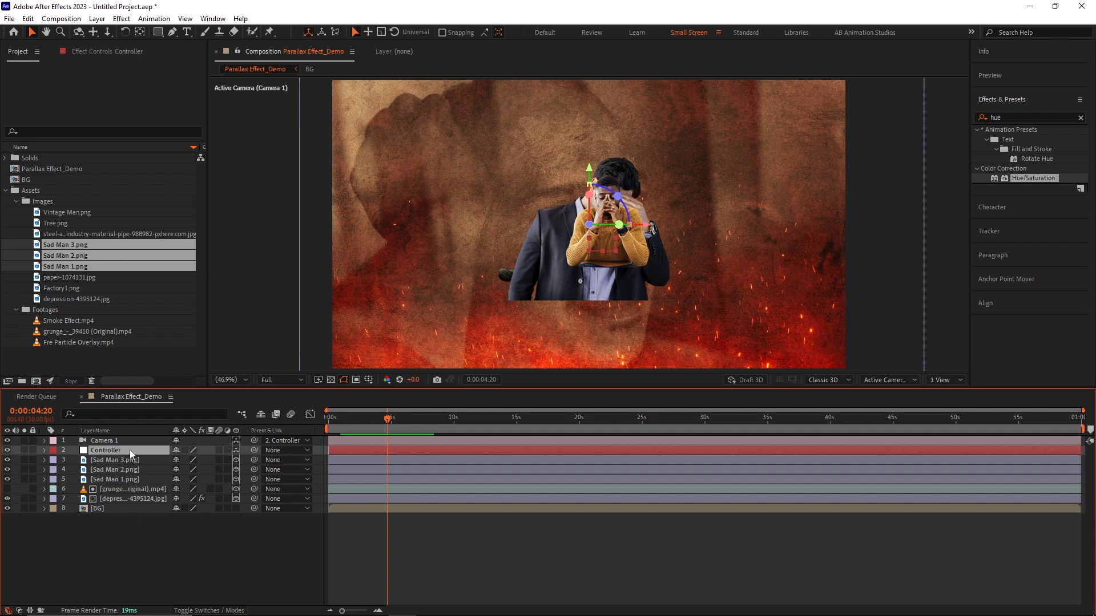
click(53, 449)
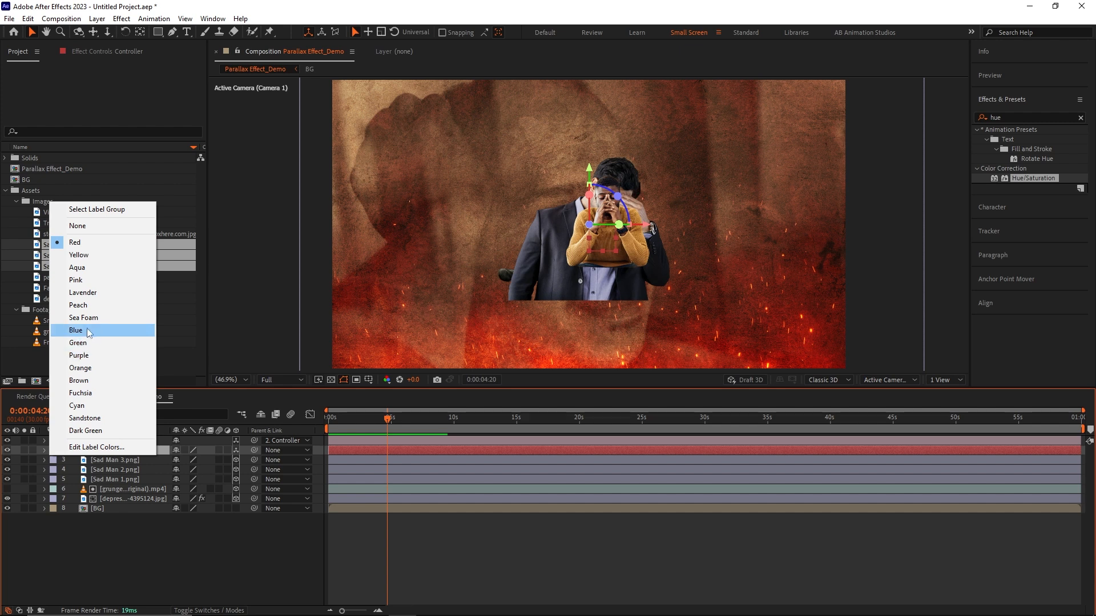
click(79, 255)
drag(114, 450, 117, 437)
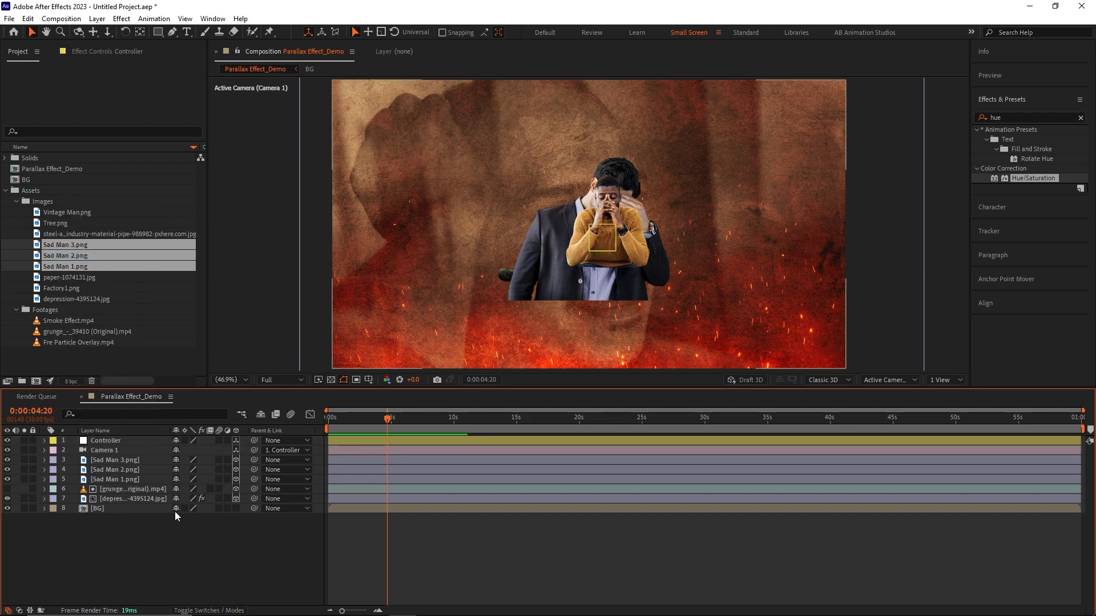
Scale the Sad Man 1.png layer to 175% and shift it down and to the left in the frame.
click(86, 479)
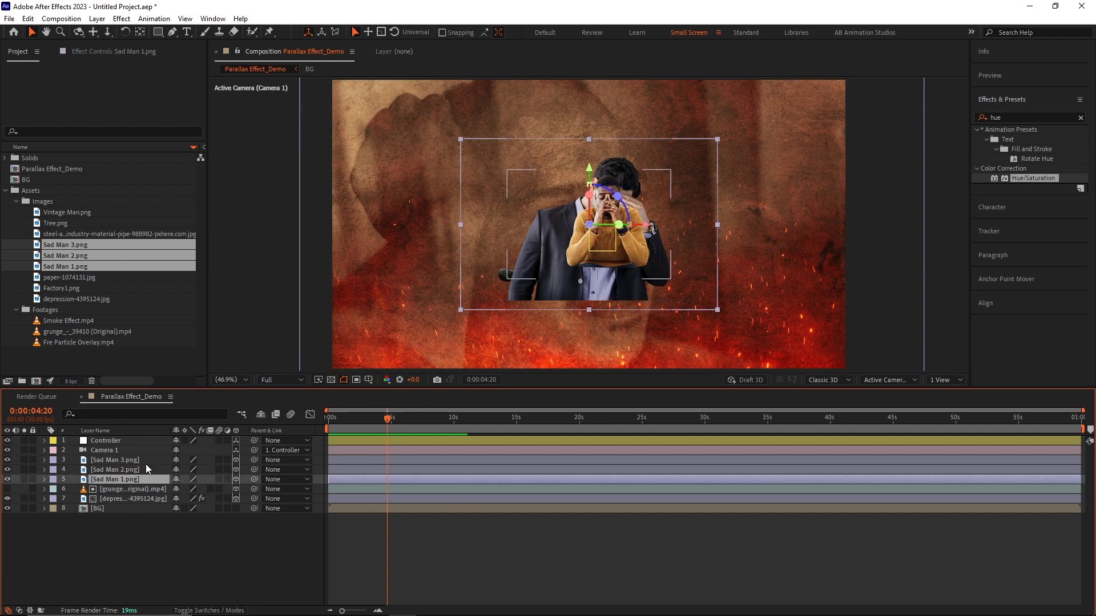
key(s)
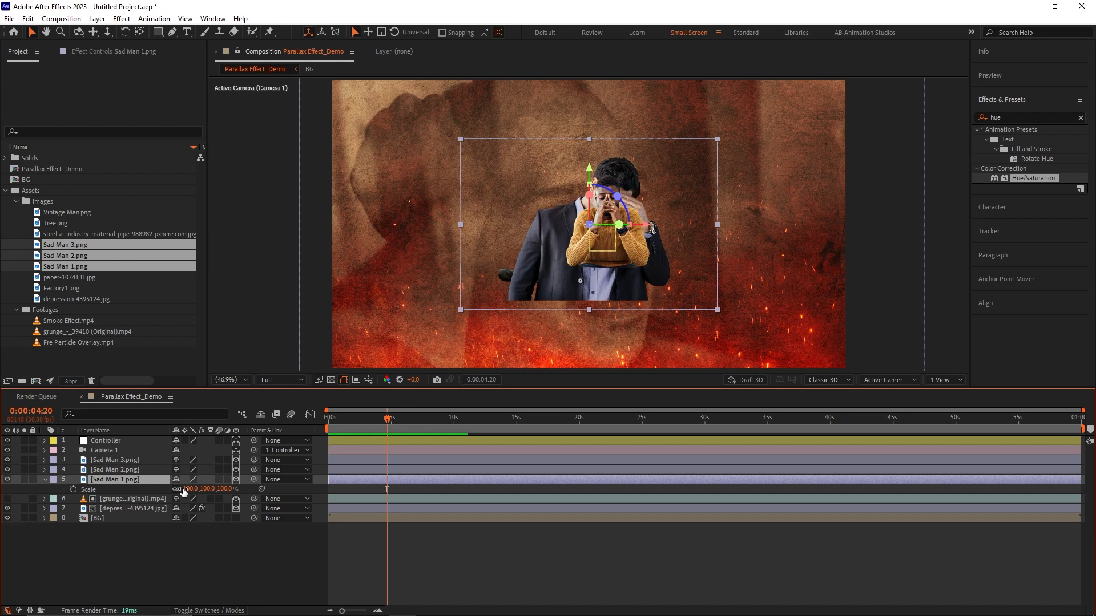
drag(190, 489, 509, 251)
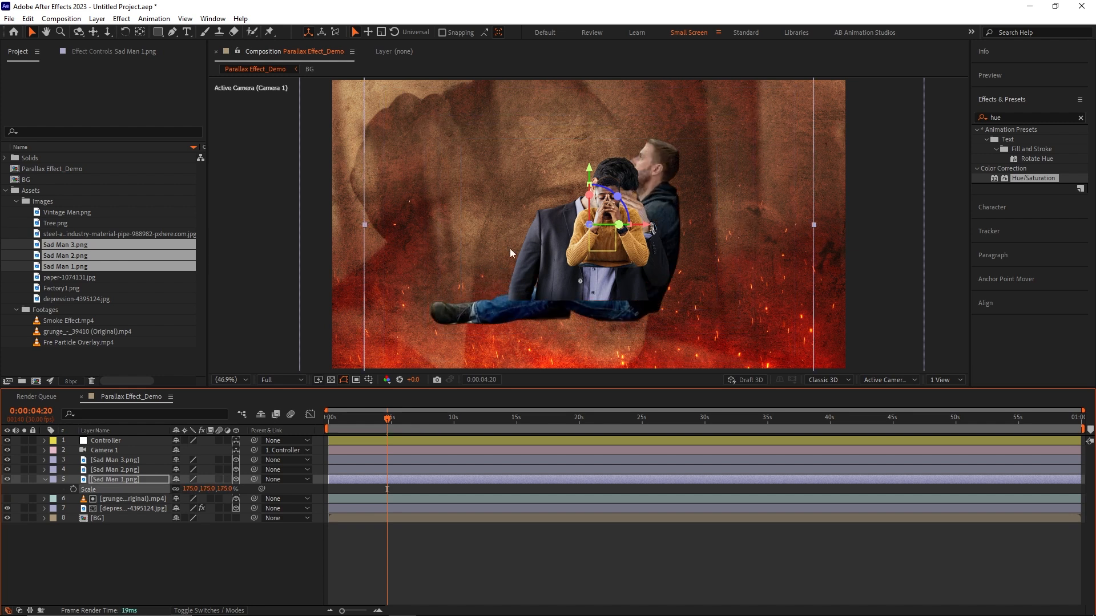
drag(584, 164, 584, 193)
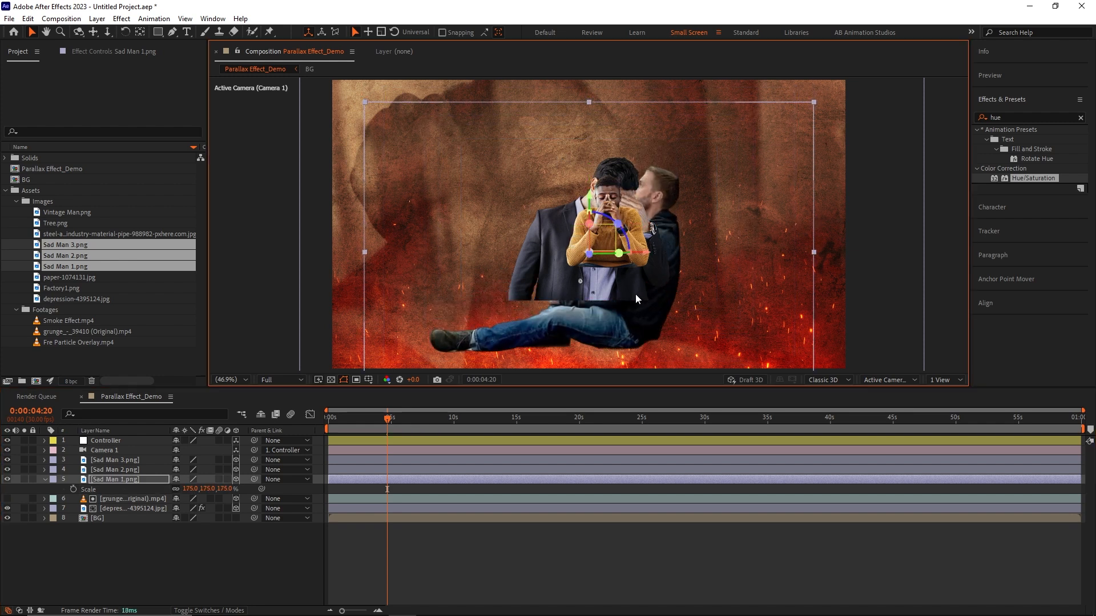
drag(646, 257, 579, 256)
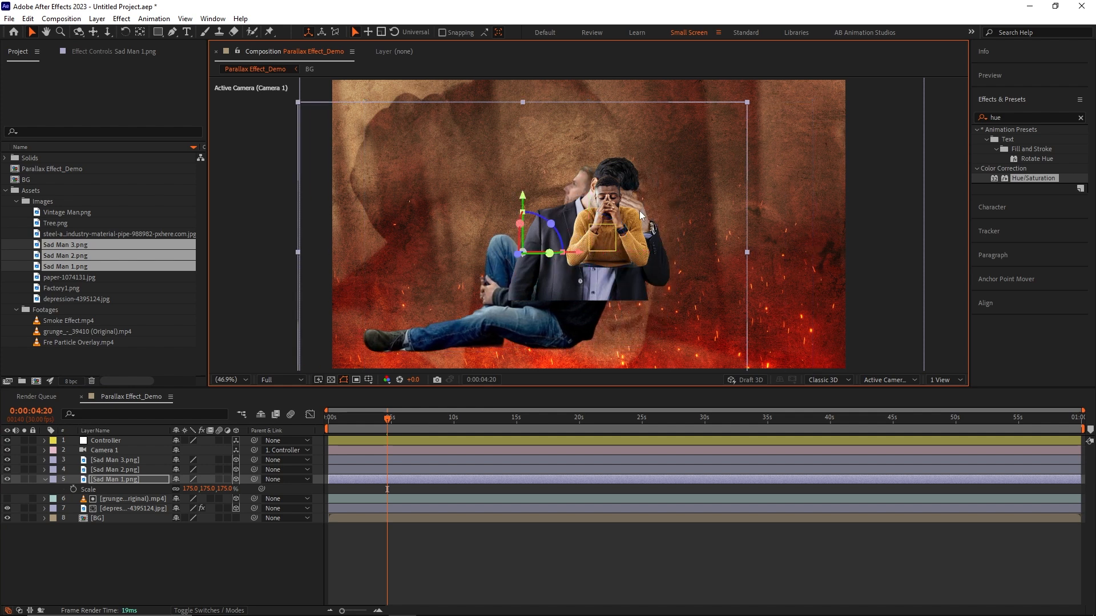
Scale the Sad Man 3.png layer to 257% and lower it near the frame's centre, with the title/action safe guides shown.
click(145, 457)
key(s)
drag(190, 469, 247, 463)
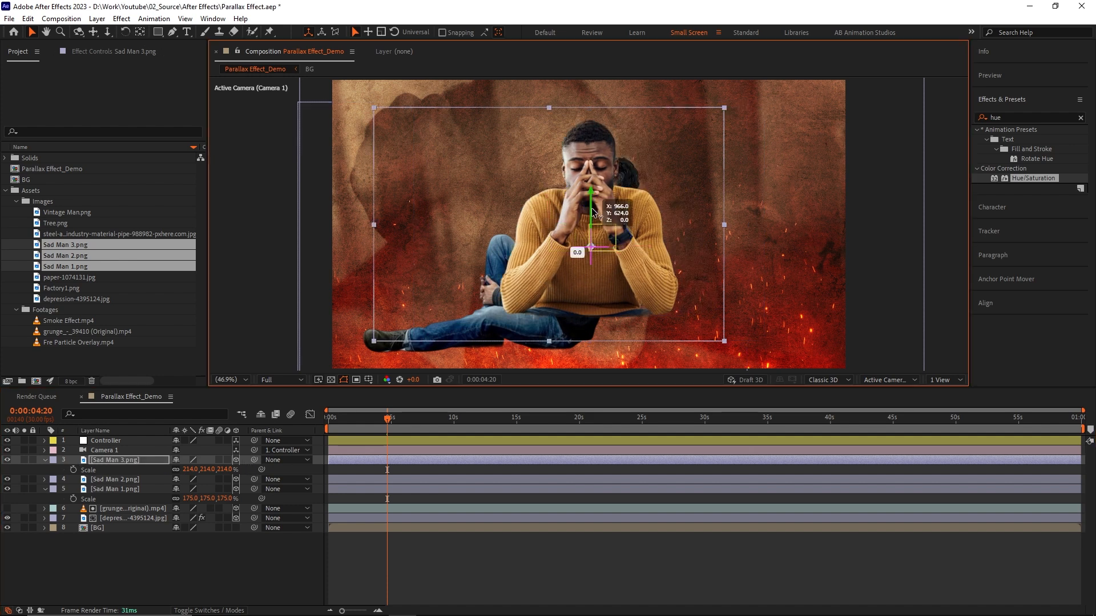
drag(590, 196, 594, 235)
key(apostrophe)
drag(196, 470, 392, 438)
Place Sad Man 2.png behind the central man's right-hand side at about X 1286, Y 756, and scale it to 132.2%.
drag(586, 229, 680, 242)
click(125, 480)
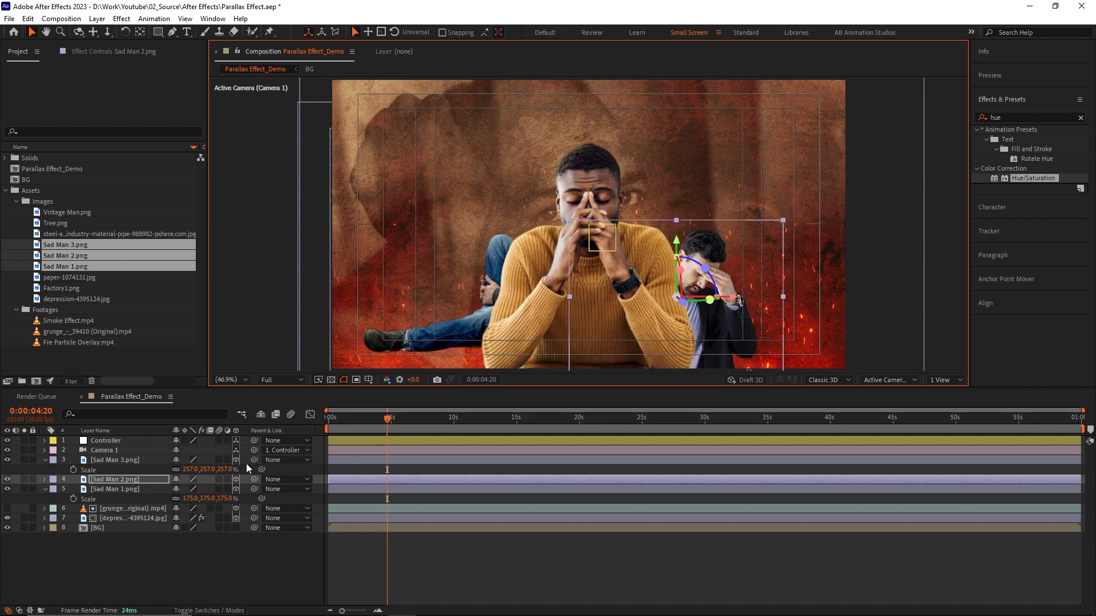
key(s)
drag(194, 489, 367, 483)
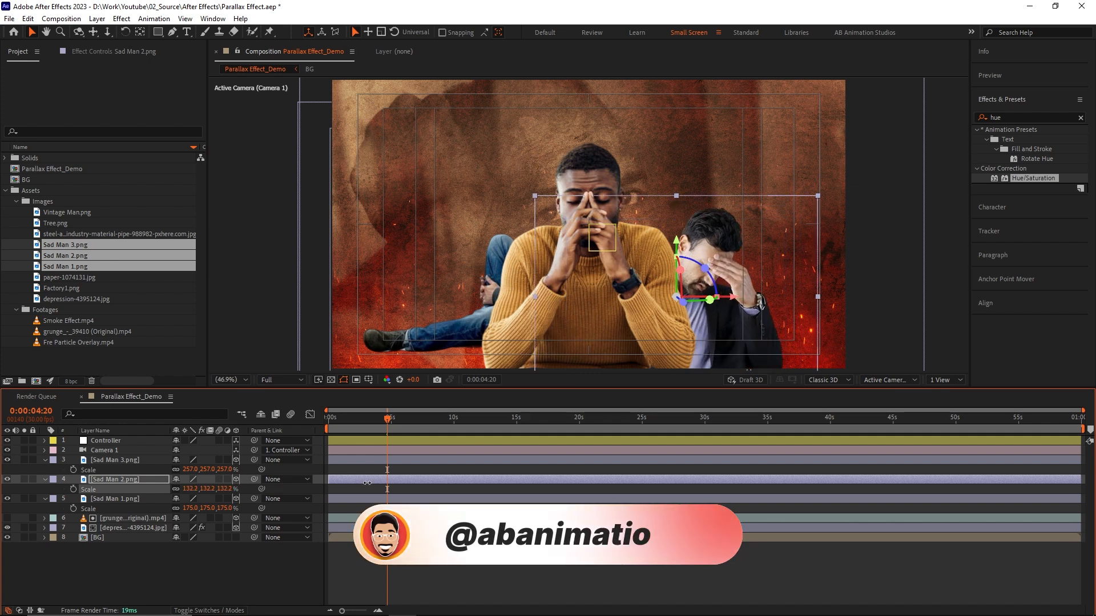
drag(674, 238, 683, 226)
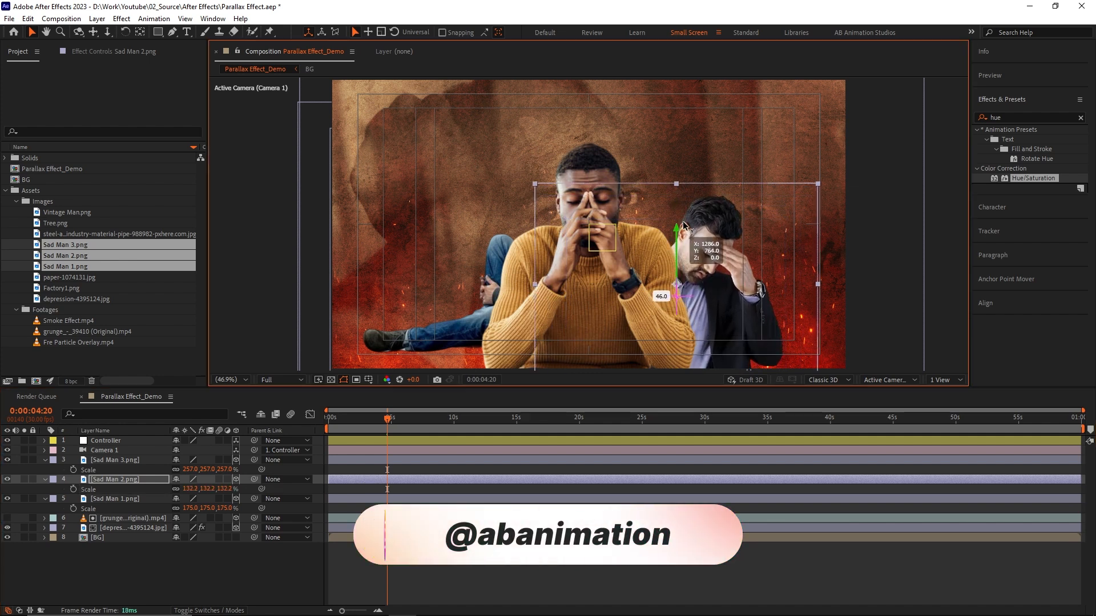
Reposition Sad Man 1.png further left and lower, at about X 444, Y 749, so he sits beside the central man.
click(115, 499)
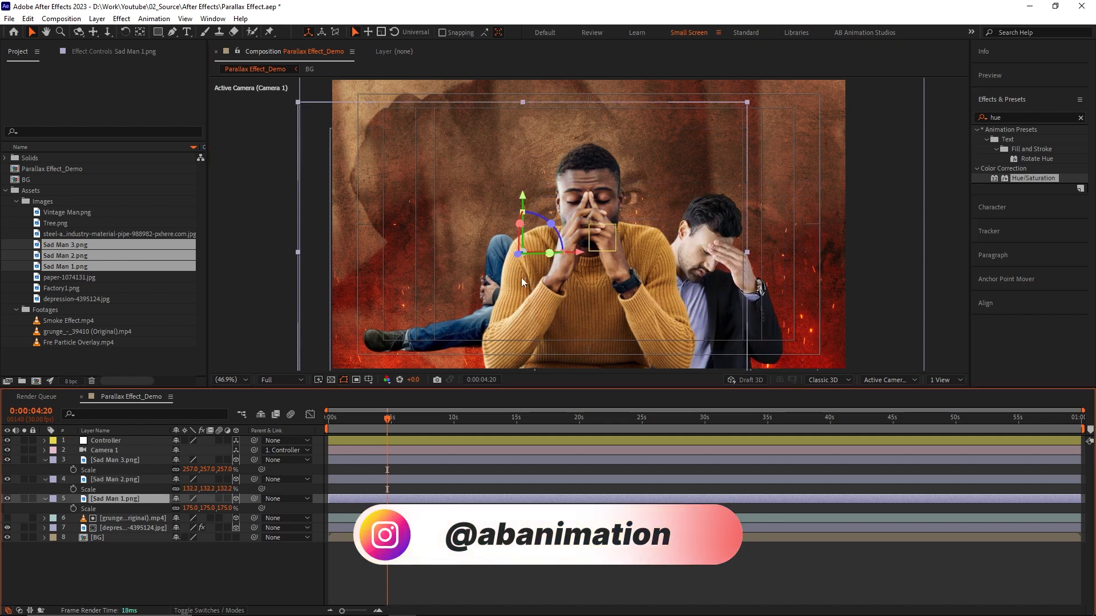
drag(578, 253, 518, 261)
drag(461, 199, 457, 223)
drag(524, 279, 514, 280)
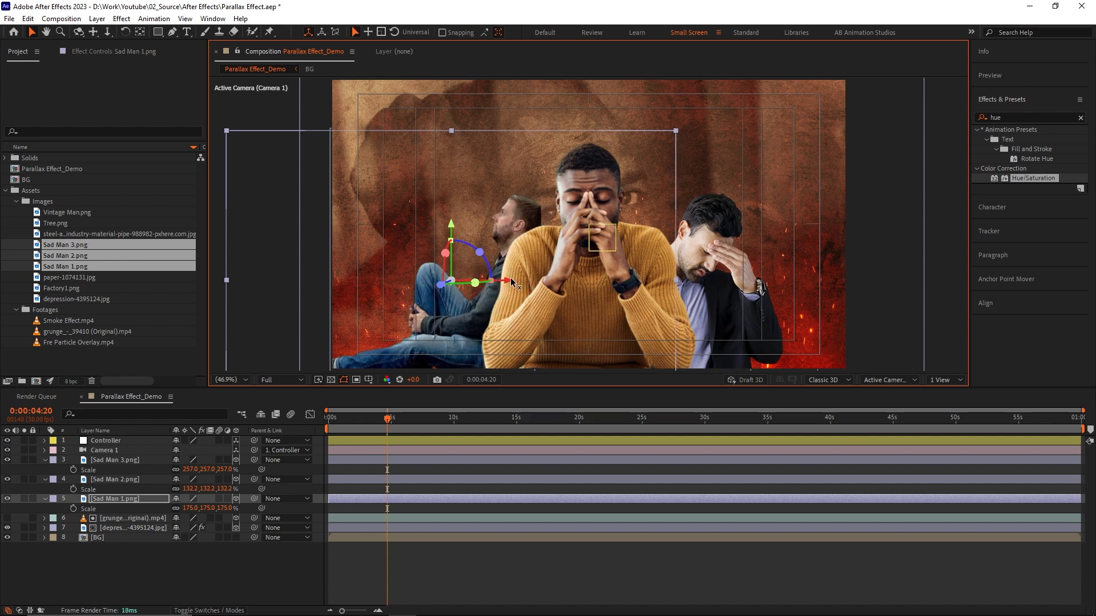
click(503, 562)
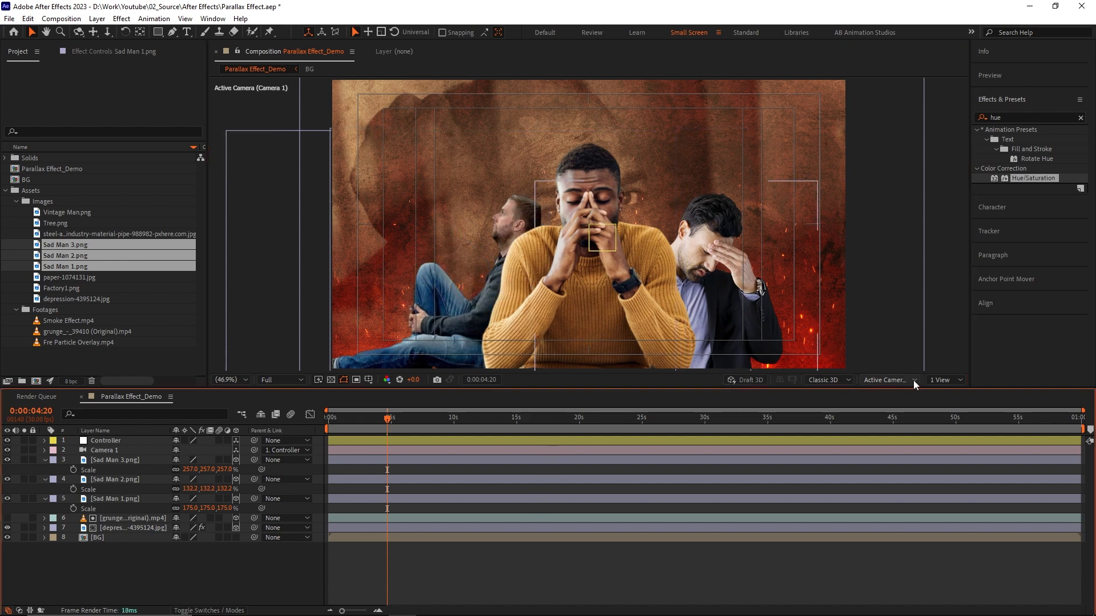
Show the composition in two views and bring Sad Man 3.png toward the camera to about Z -1190.
click(933, 379)
click(947, 404)
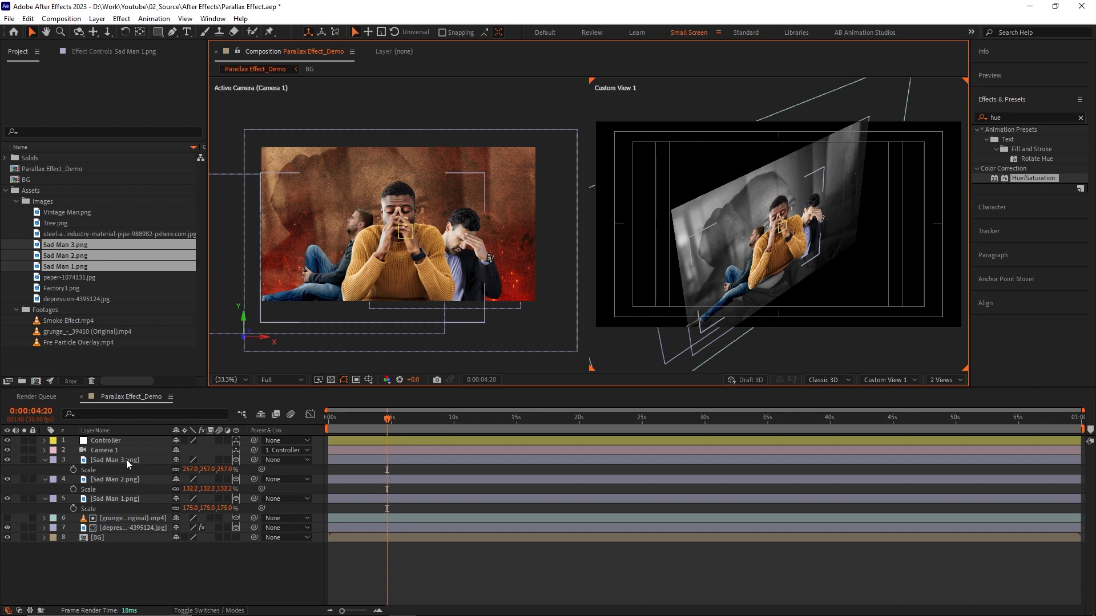
click(135, 500)
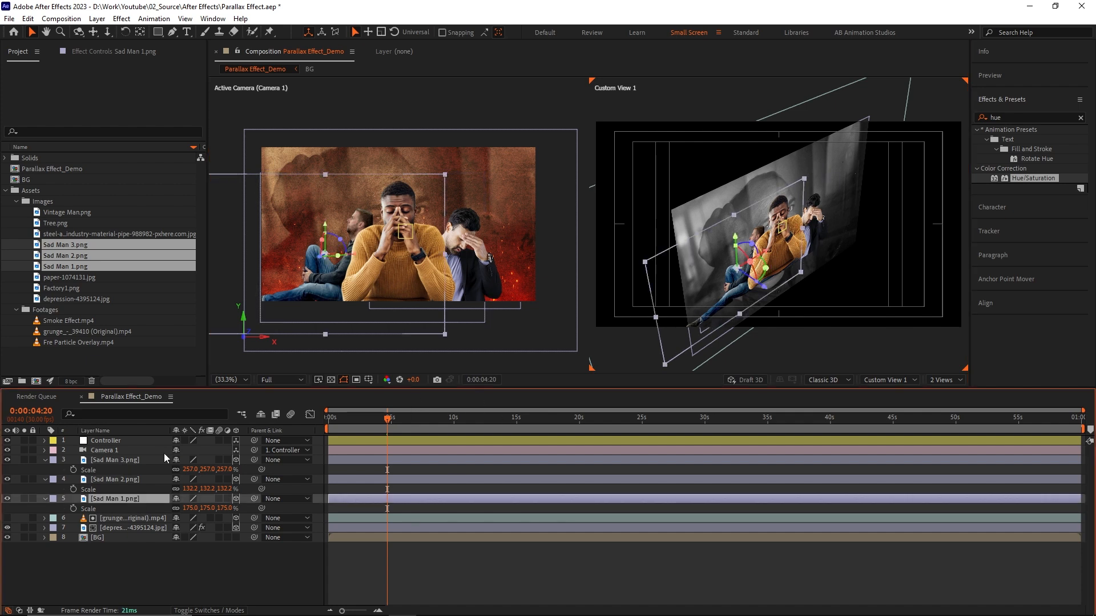
click(139, 460)
drag(813, 270, 932, 318)
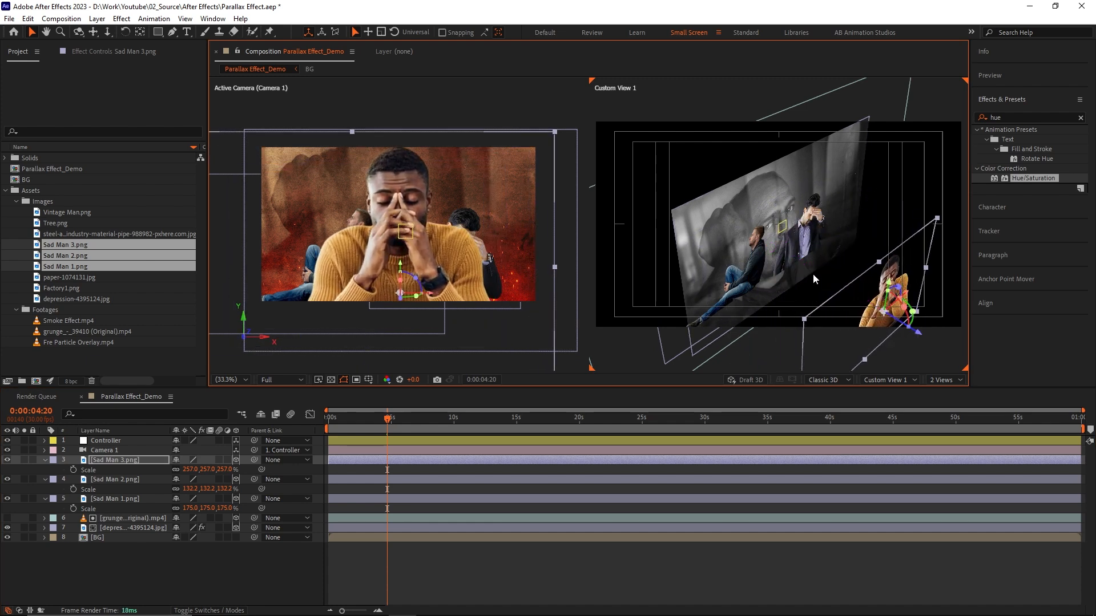
Bring Sad Man 2.png forward to about Z -524 and Sad Man 1.png to about Z -412, with the layer properties collapsed.
click(813, 235)
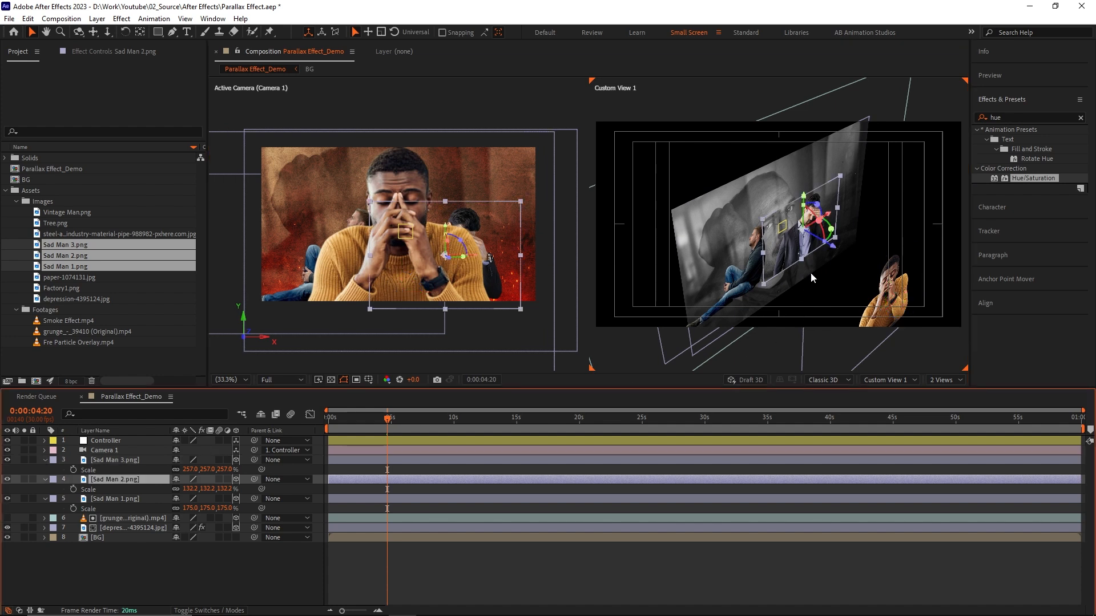
drag(832, 254, 884, 276)
click(118, 499)
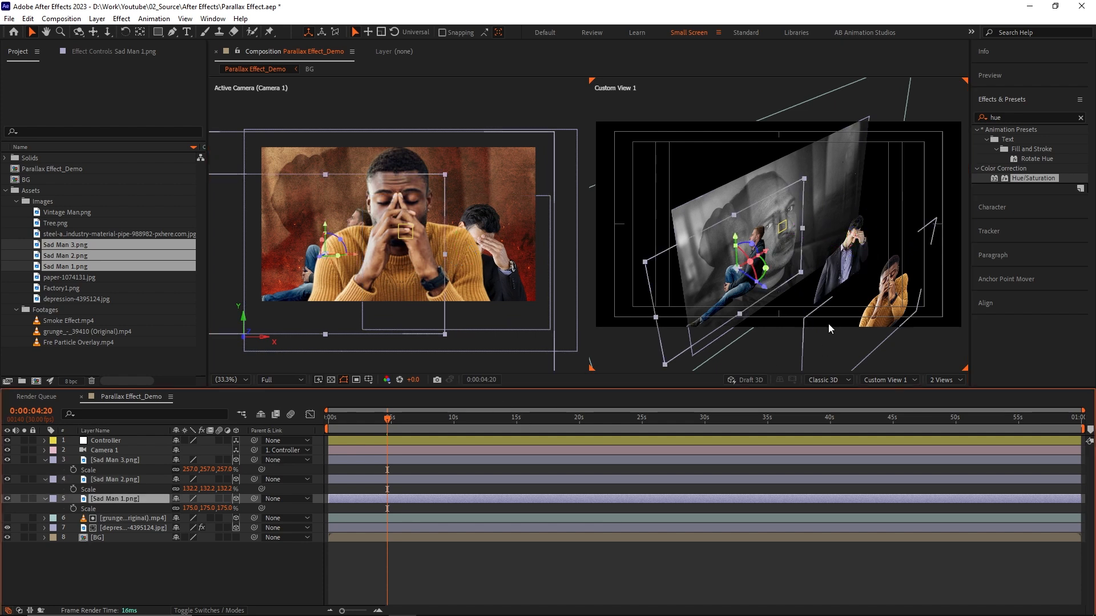
drag(766, 291, 803, 311)
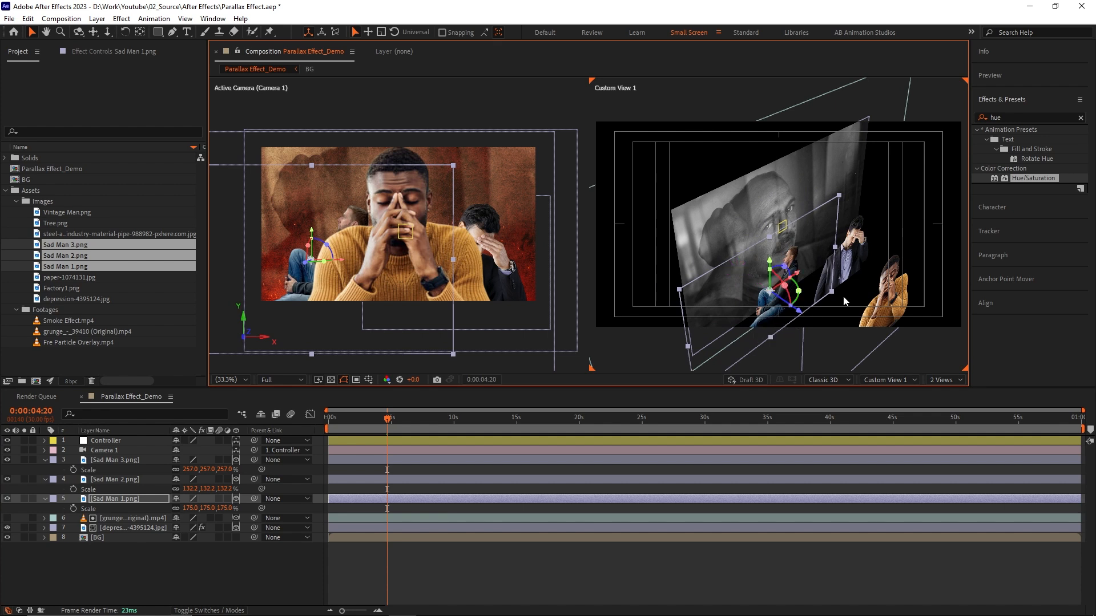
click(499, 553)
key(u)
key(u)
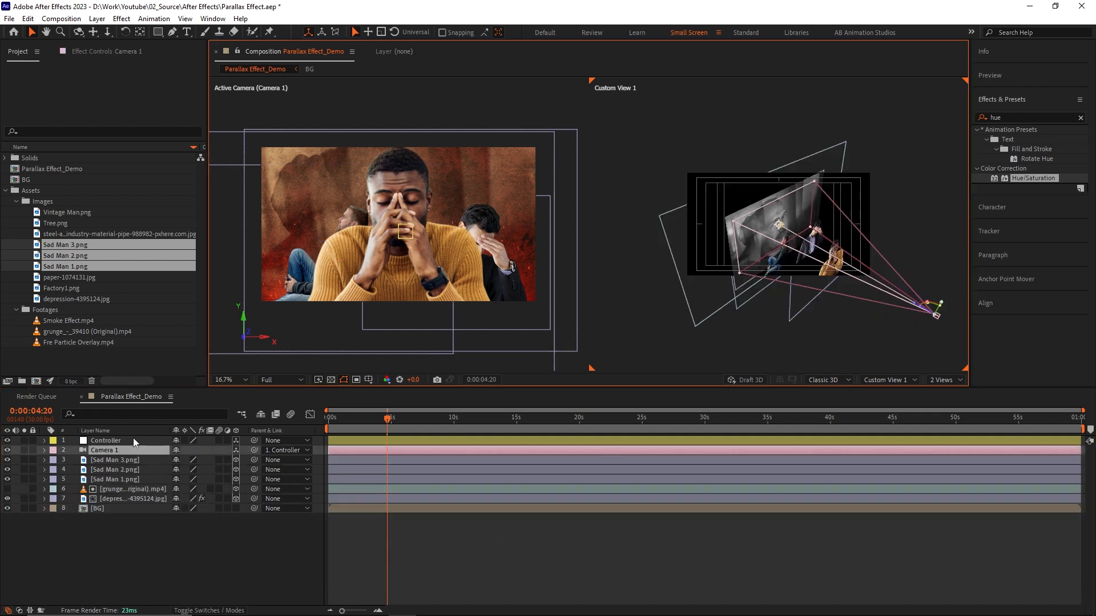
Test the parallax by shifting the Controller null's Position while watching the camera view.
click(133, 439)
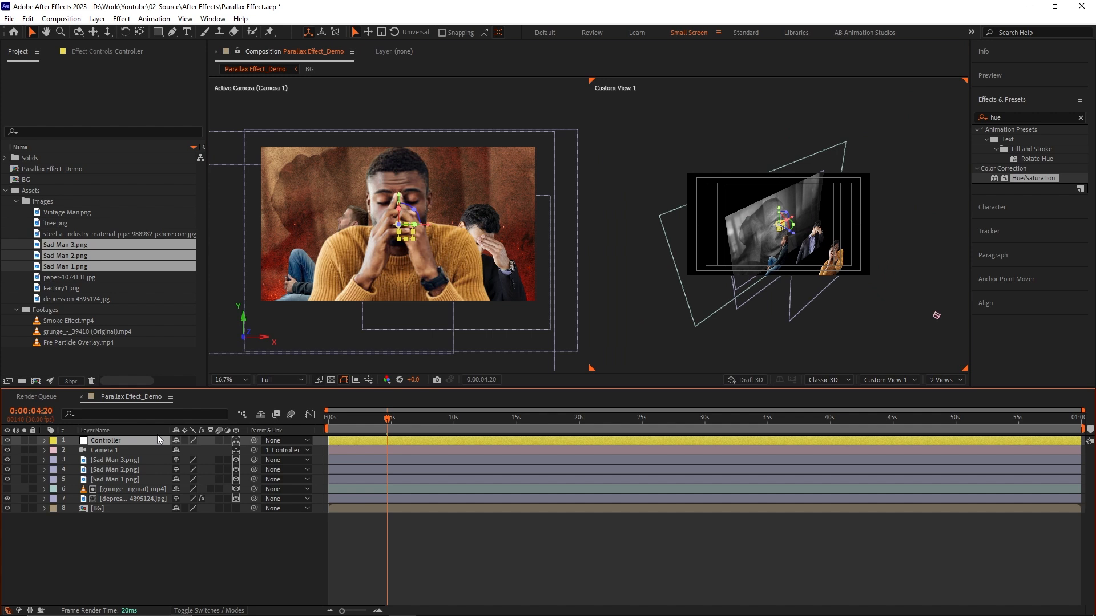
key(p)
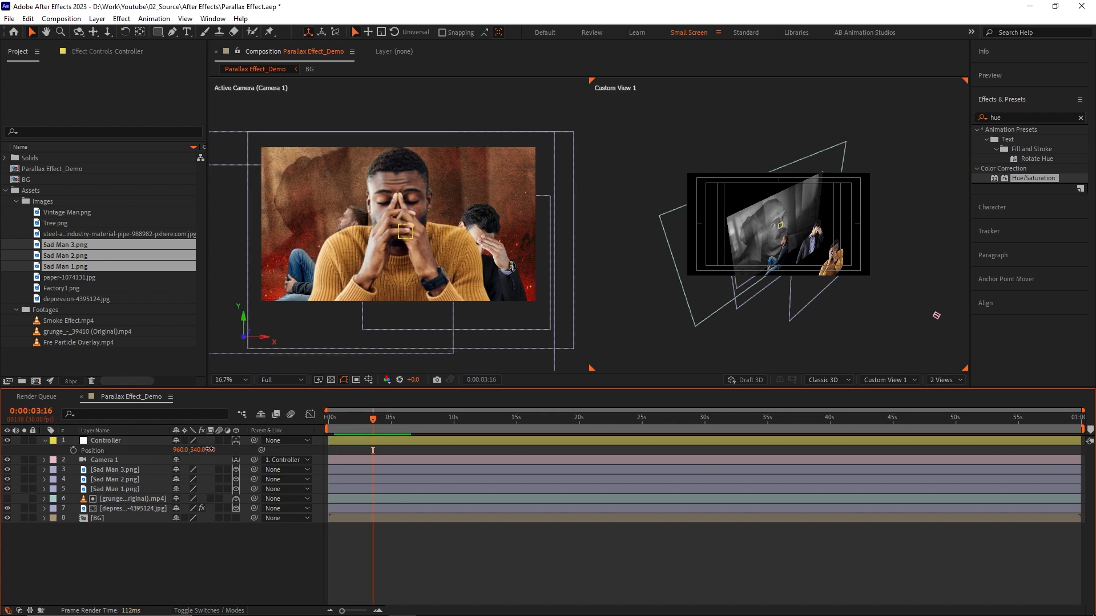
drag(209, 449, 182, 451)
drag(1, 448, 130, 436)
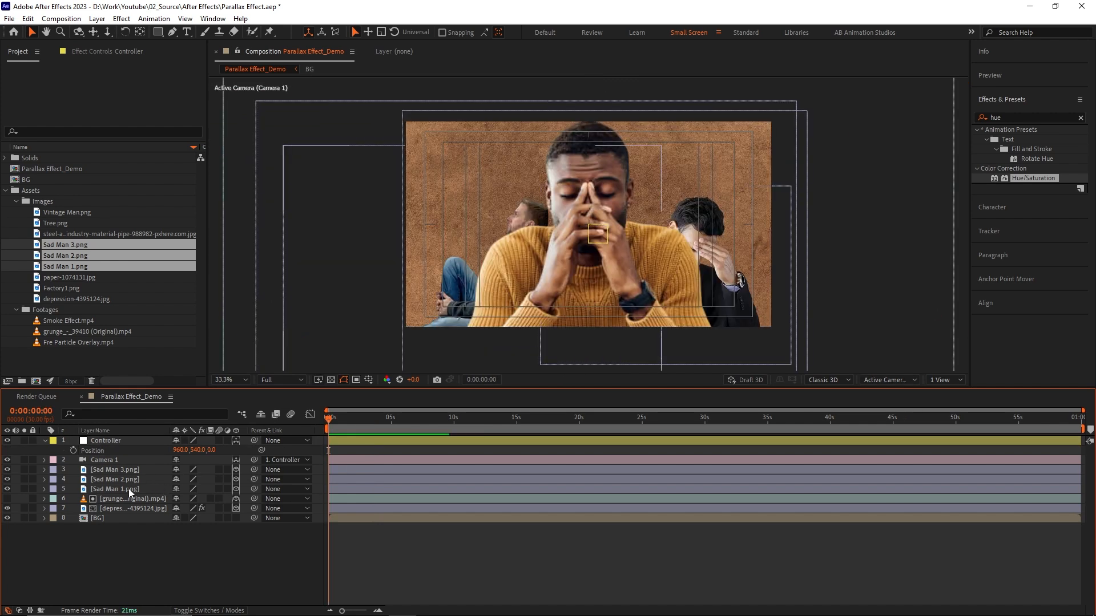
Add Position keyframes to the three Sad Man layers at 0:00:00:00 and move them to about 2 seconds.
click(128, 489)
shift+click(133, 471)
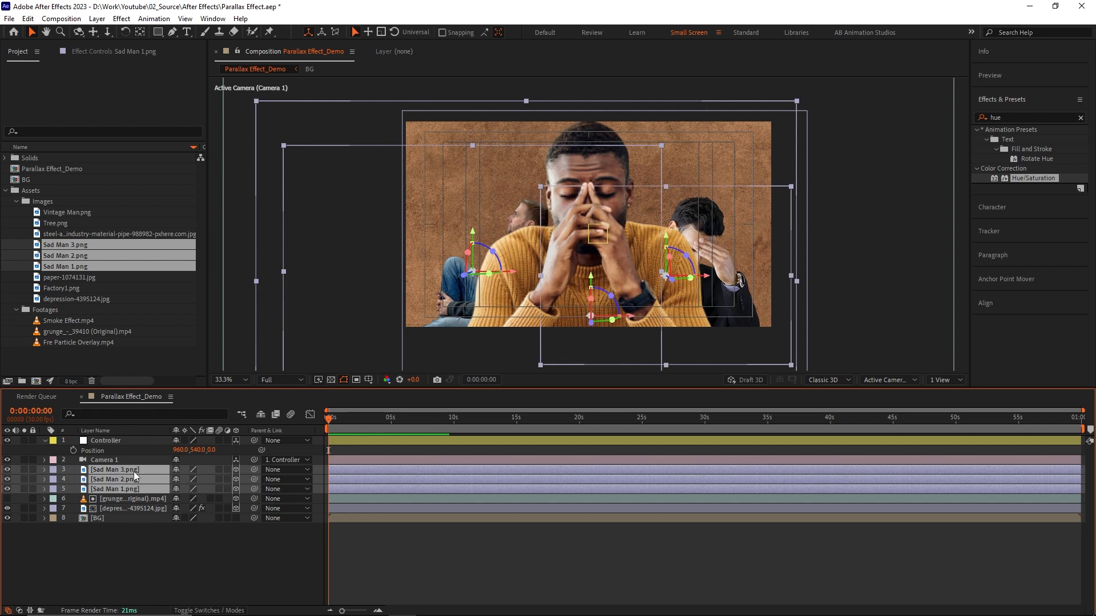
key(p)
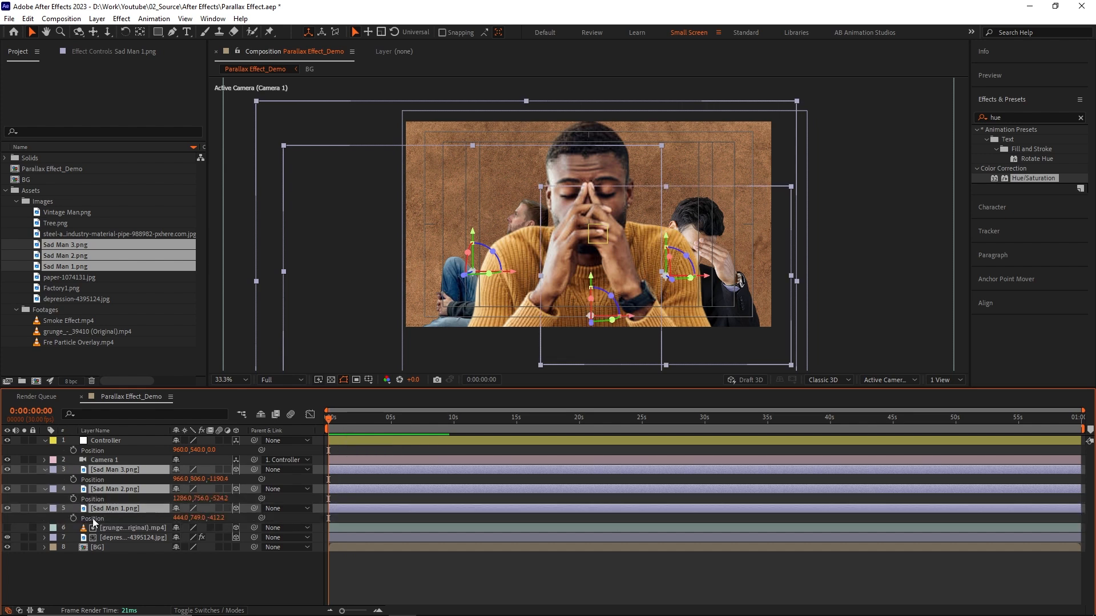
click(73, 519)
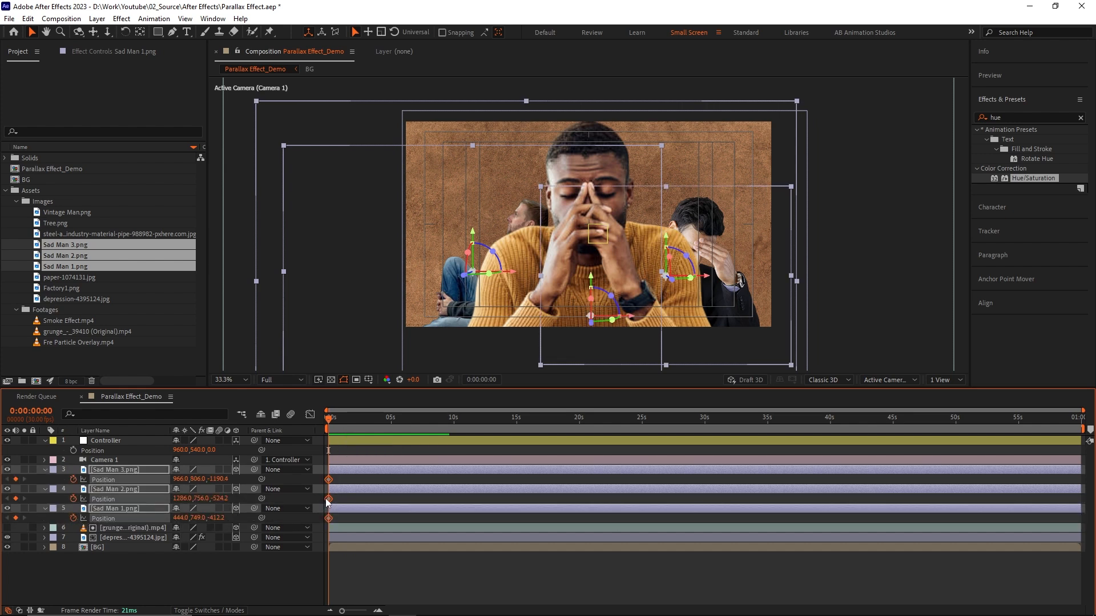
drag(329, 501, 353, 498)
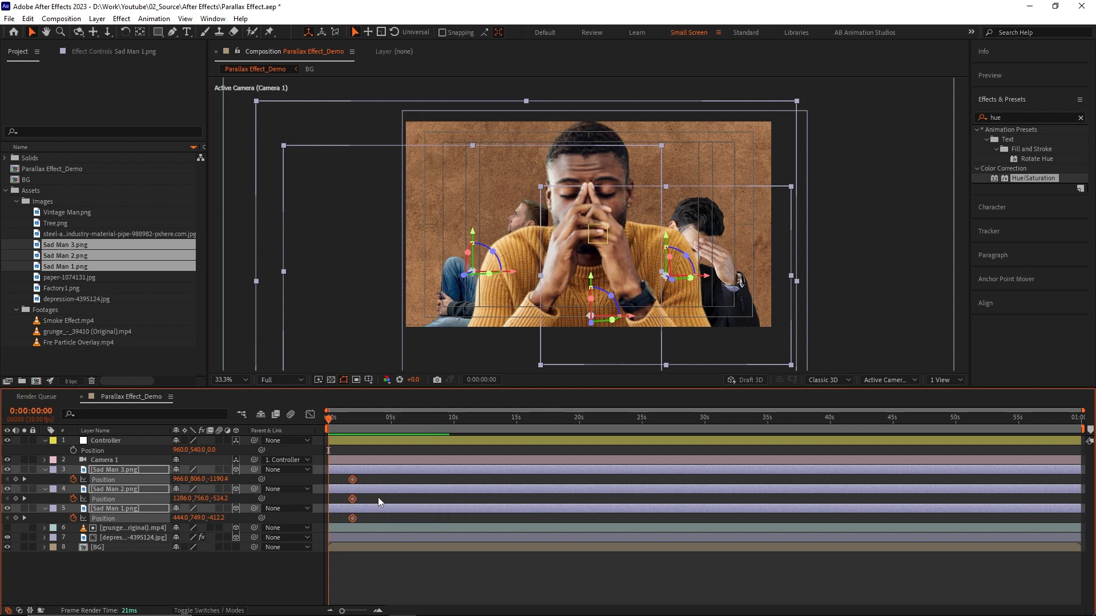
Lower the three Sad Man layers out of frame at 0:00:00:00, with Sad Man 3.png at Y 1502, and preview the rise.
drag(209, 479, 650, 474)
click(371, 482)
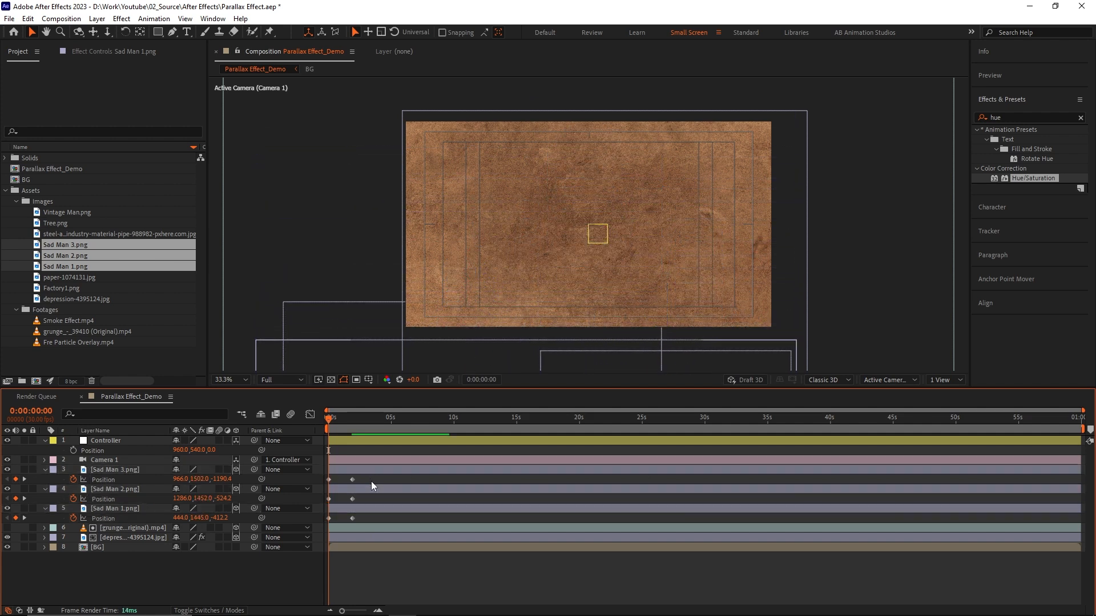
key(space)
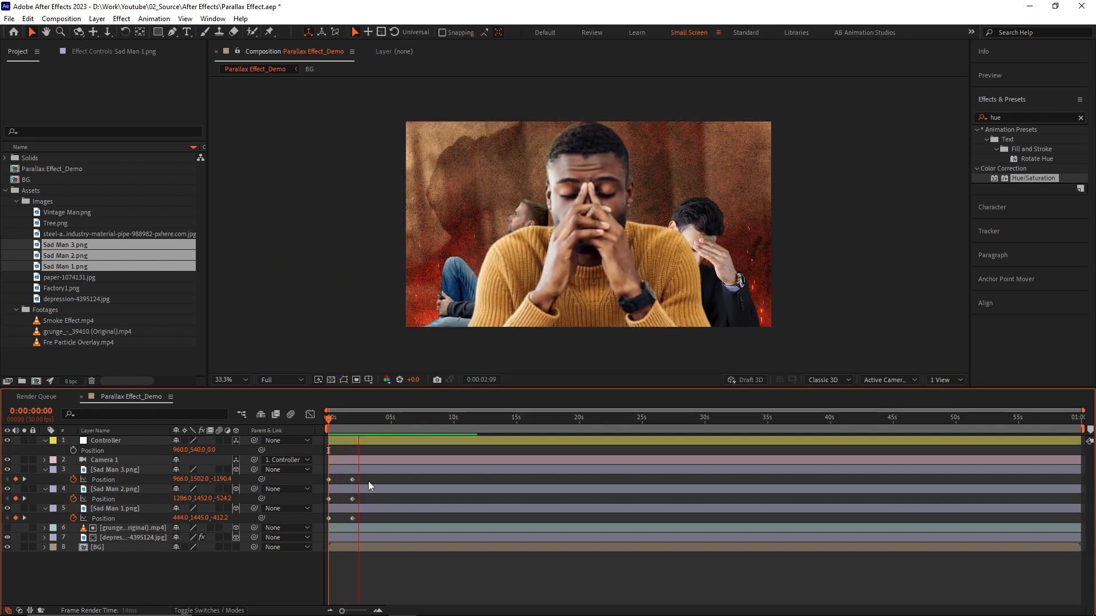
Apply Easy Ease to all Position keyframes of the three Sad Man layers.
click(379, 481)
drag(379, 480, 304, 542)
key(F9)
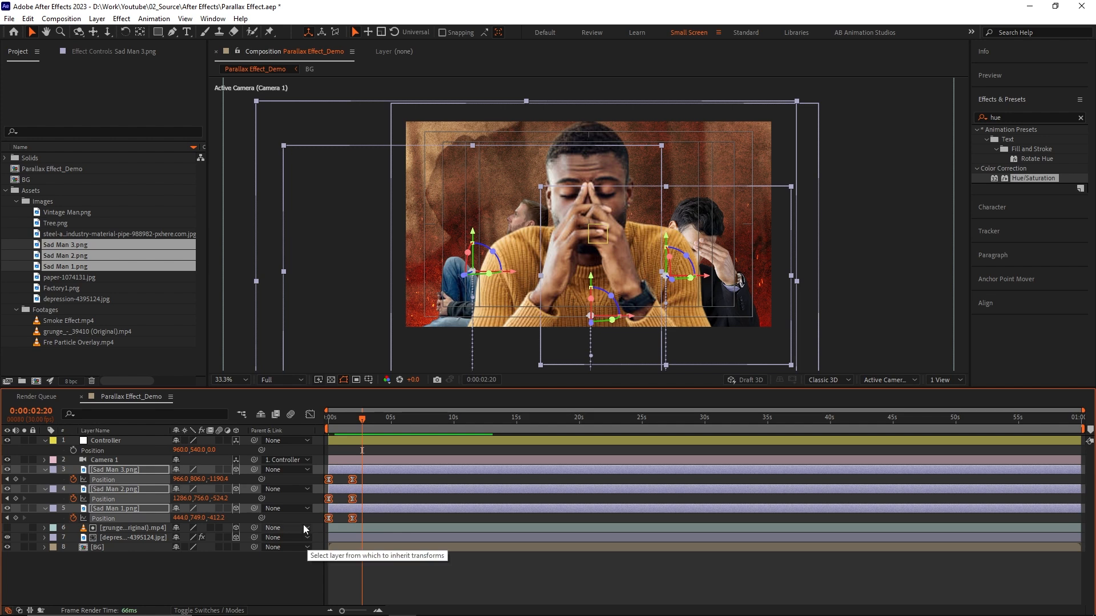
Reshape the Position speed graph to peak early and ease out slowly toward 2 seconds, and preview from the start.
click(313, 420)
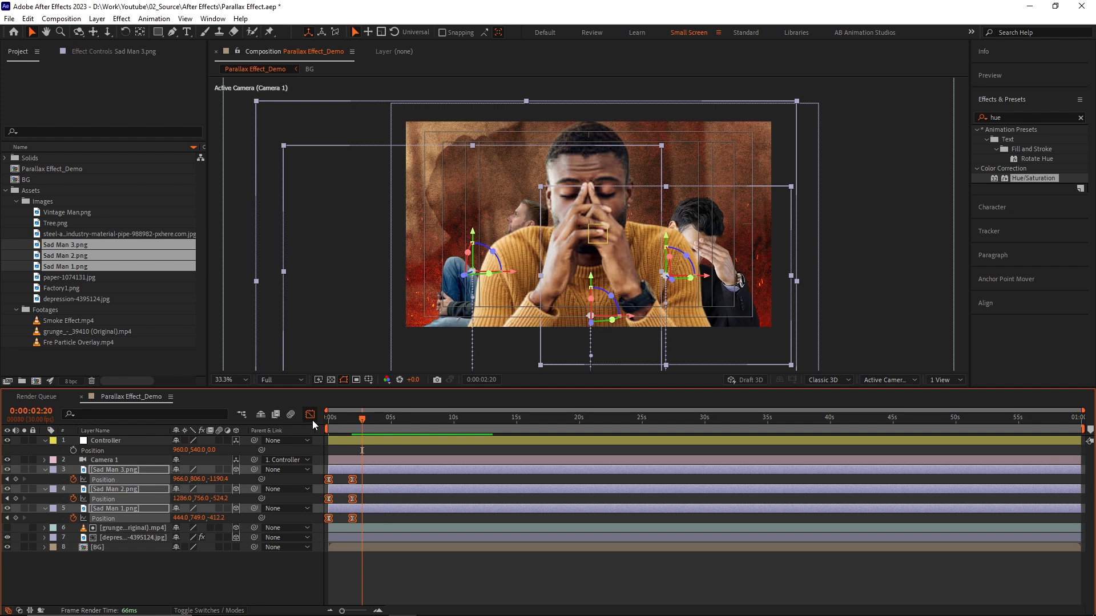
drag(369, 534, 344, 583)
scroll(342, 574, up, 2)
scroll(342, 574, left, 2)
drag(449, 527, 376, 575)
drag(368, 432, 307, 427)
key(Home)
key(space)
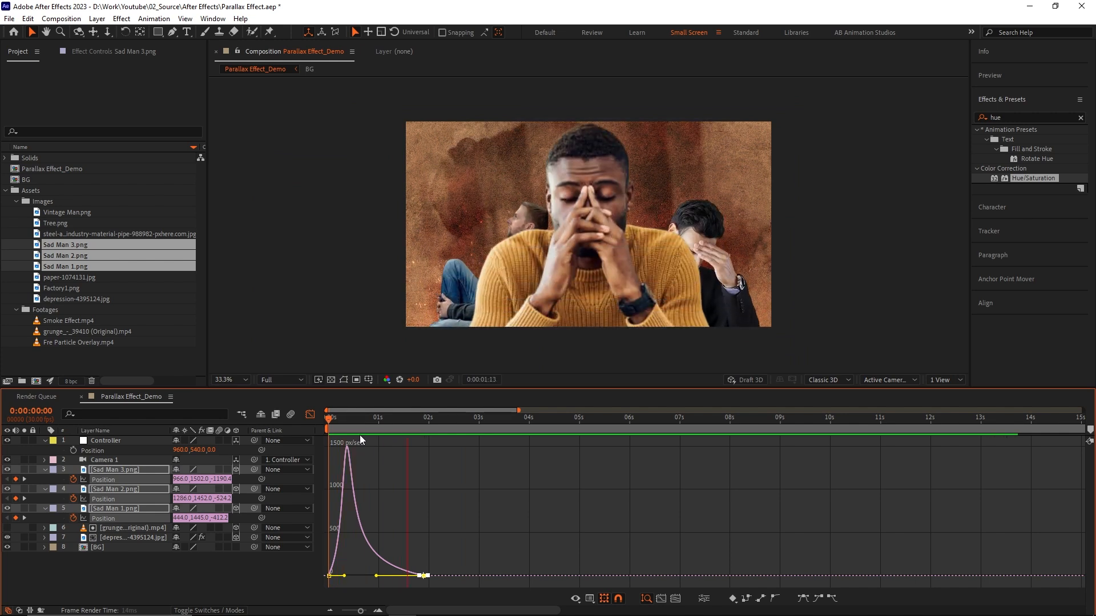
Stagger the rises by starting Sad Man 1.png at about 0.3 seconds and Sad Man 2.png at about 0.8 seconds, and preview the timing.
key(space)
click(310, 415)
click(399, 450)
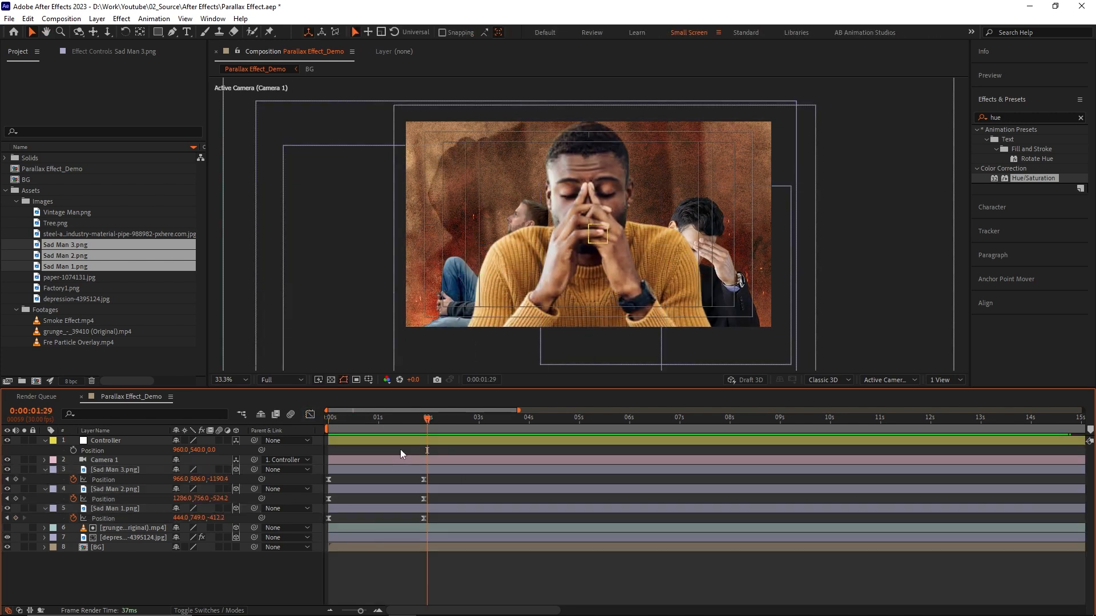
drag(406, 489, 388, 502)
ctrl+click(383, 506)
drag(368, 417, 316, 423)
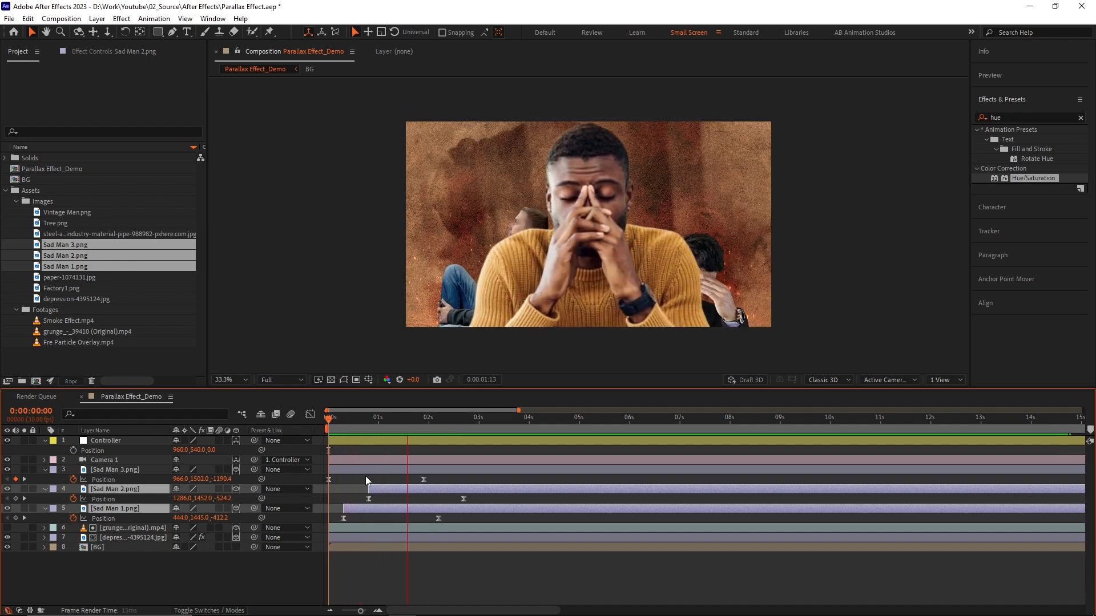
key(space)
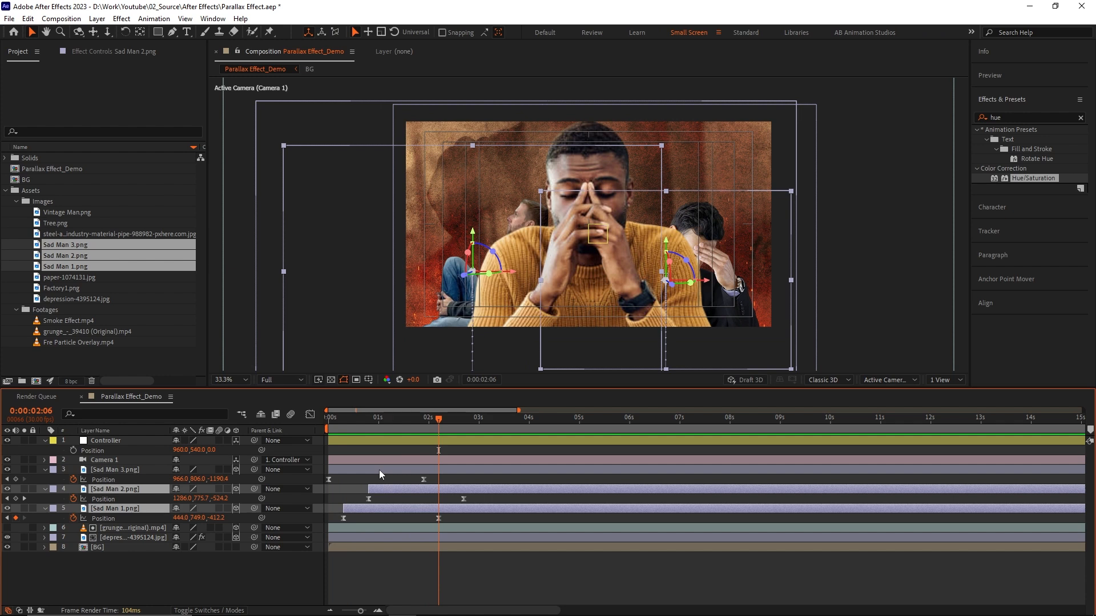
Shift all three Sad Man layers later together so that Sad Man 3.png starts at about 2.9 seconds.
ctrl+click(379, 470)
drag(371, 471, 510, 466)
mouse_move(438, 419)
mouse_down()
mouse_move(309, 428)
mouse_move(441, 419)
mouse_up()
click(402, 441)
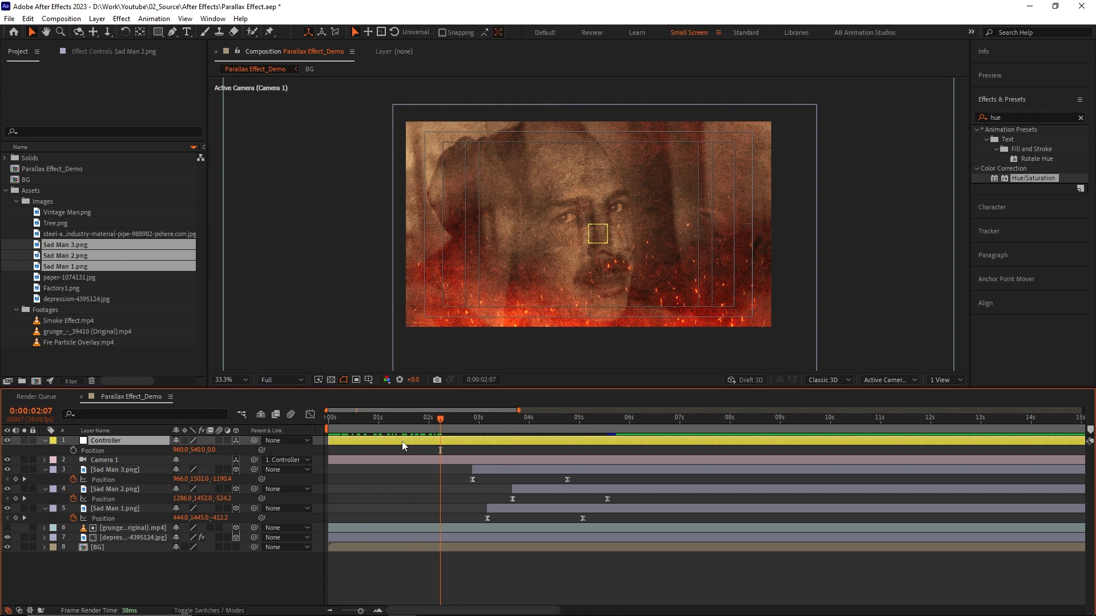
click(395, 481)
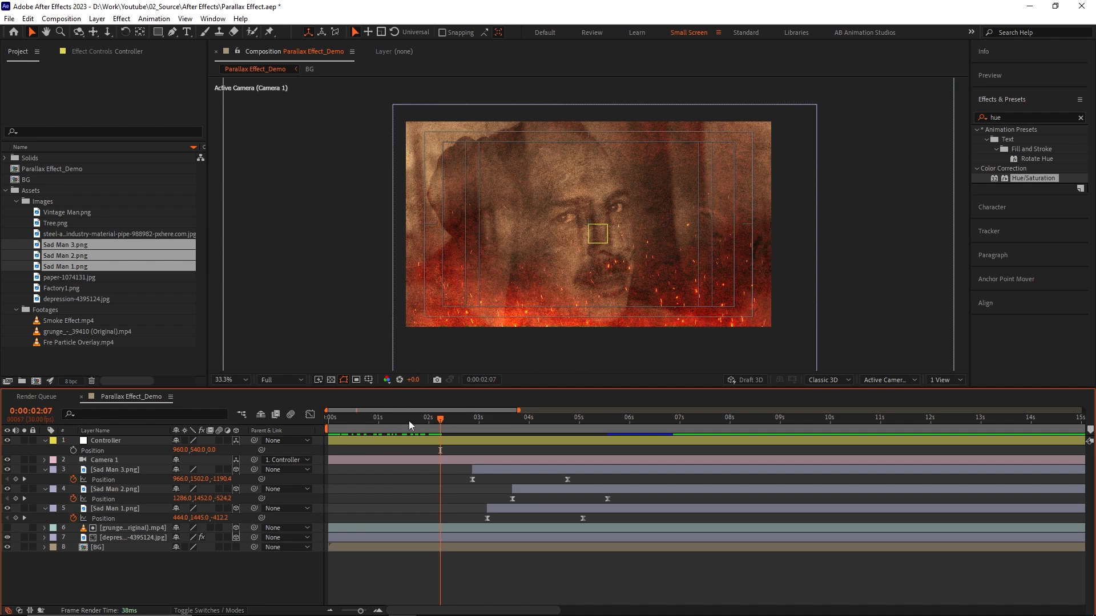
Keyframe the Controller's Position at 0:00:03:00, set it to 960, 448, 1291 at 0:00:02:03, and preview the camera move.
drag(422, 429, 478, 426)
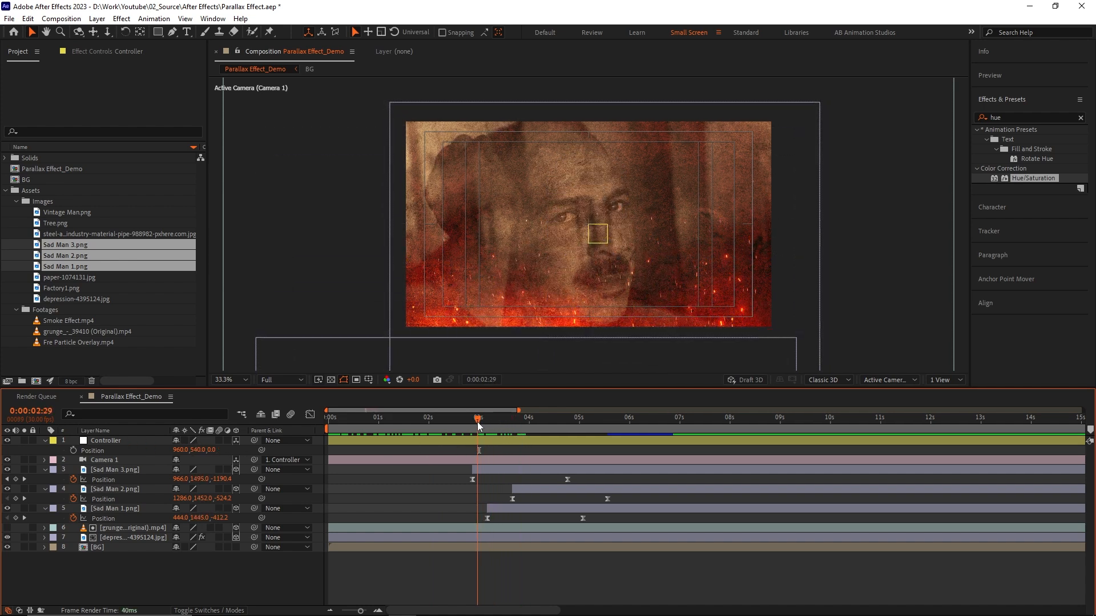
click(73, 450)
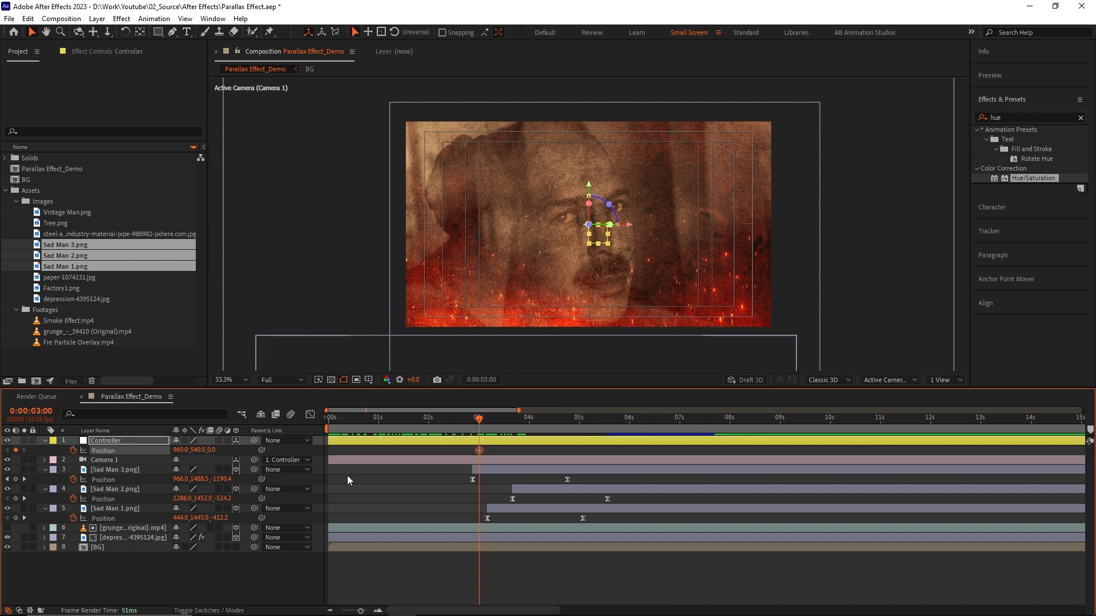
drag(467, 425, 436, 431)
drag(211, 450, 956, 460)
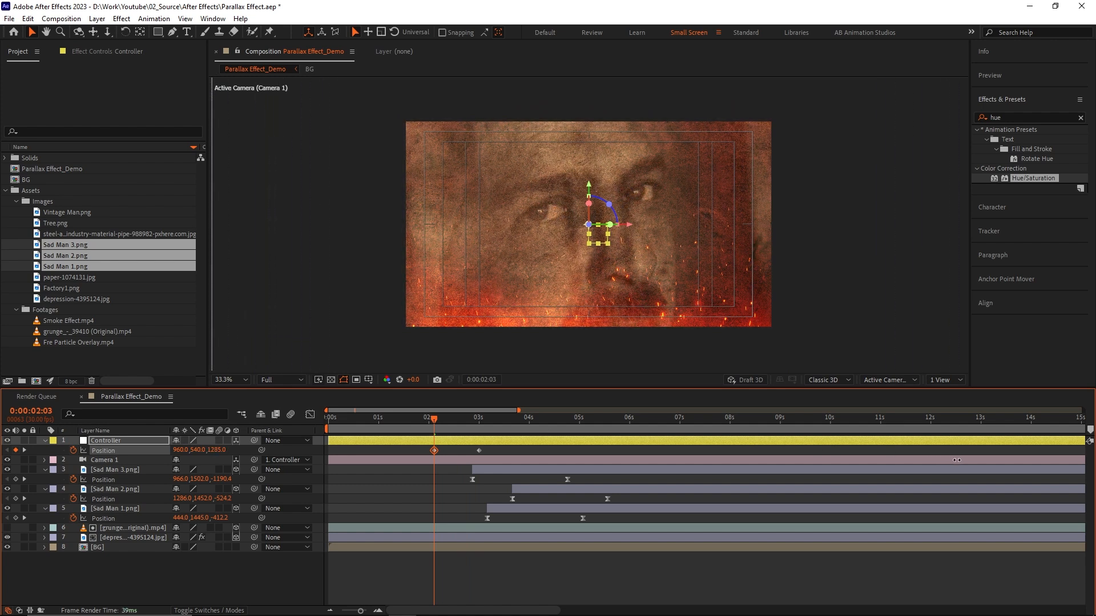
drag(198, 450, 146, 450)
drag(425, 428, 323, 430)
key(space)
drag(396, 422, 324, 424)
key(space)
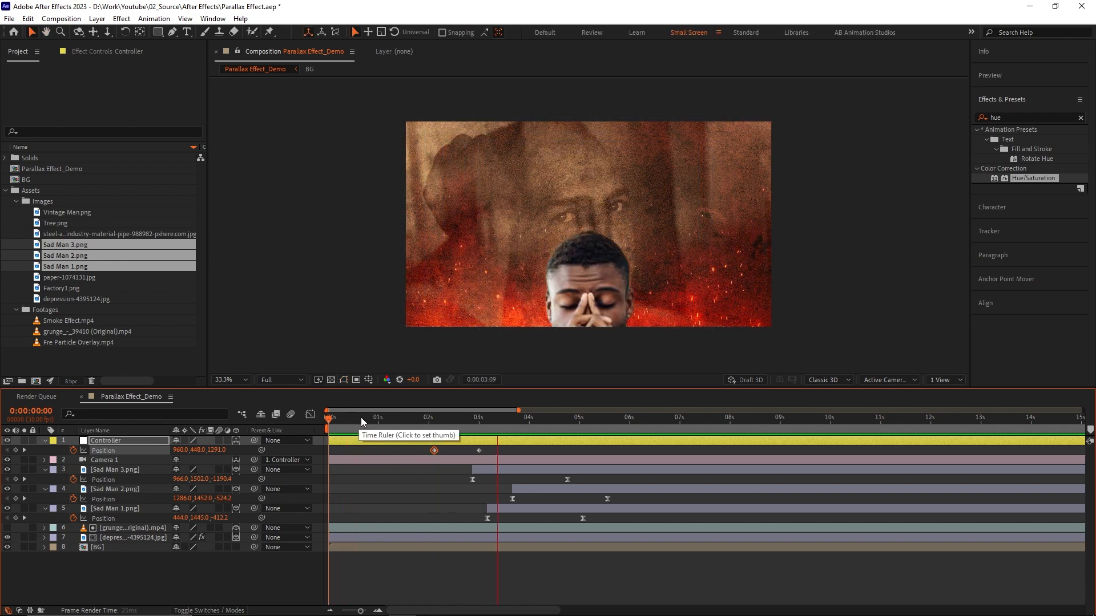
key(space)
Set the Controller's Position to 972, 454, -742 at 0:00:05:20 and preview the pull-back.
click(479, 451)
key(space)
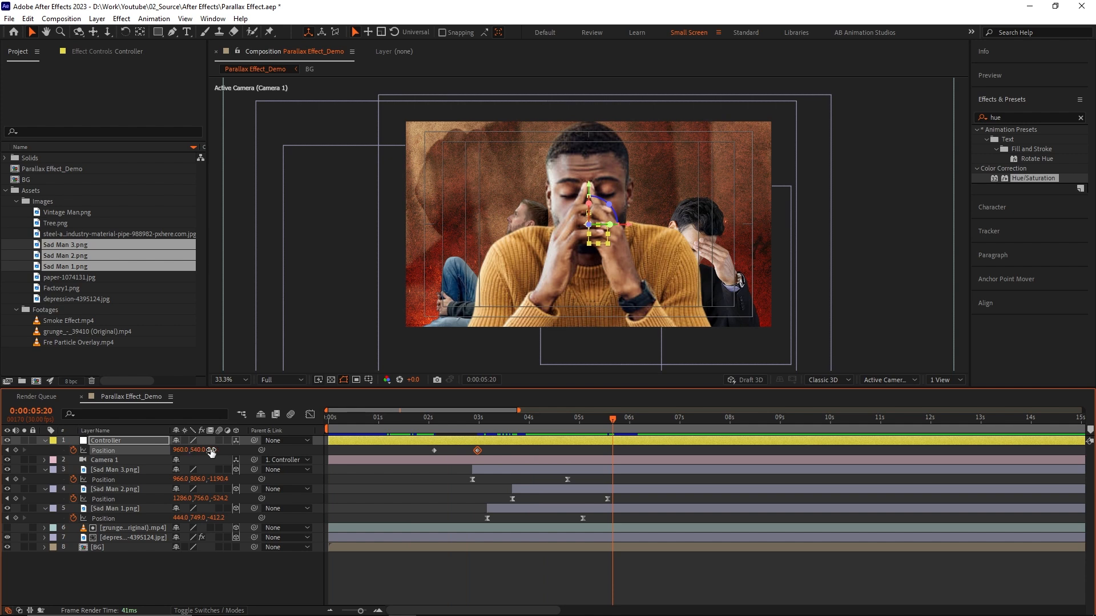
drag(211, 452, 189, 454)
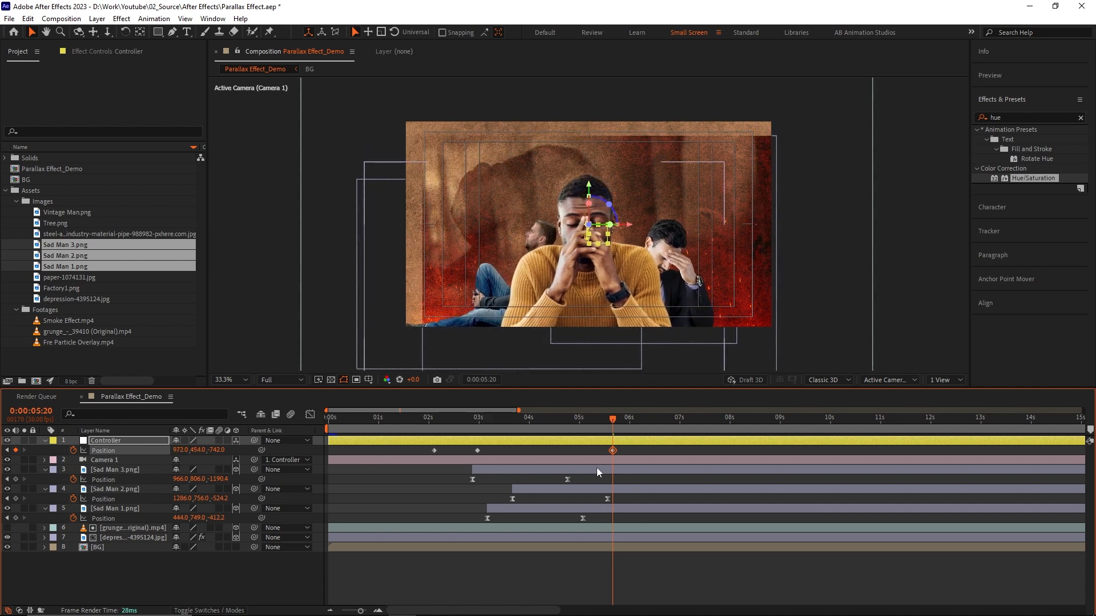
drag(578, 428, 412, 429)
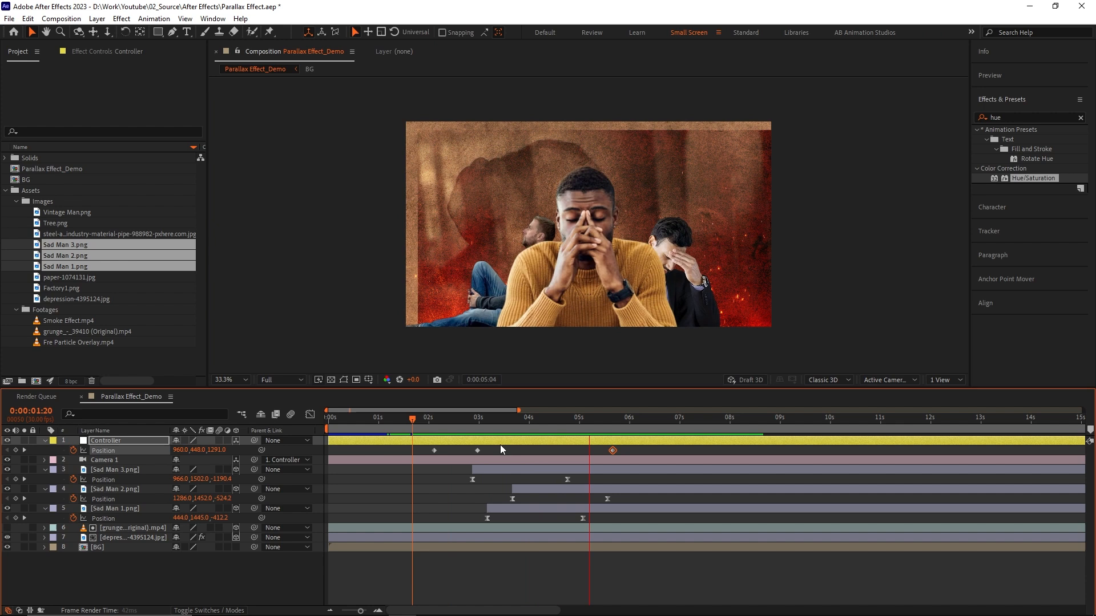
key(space)
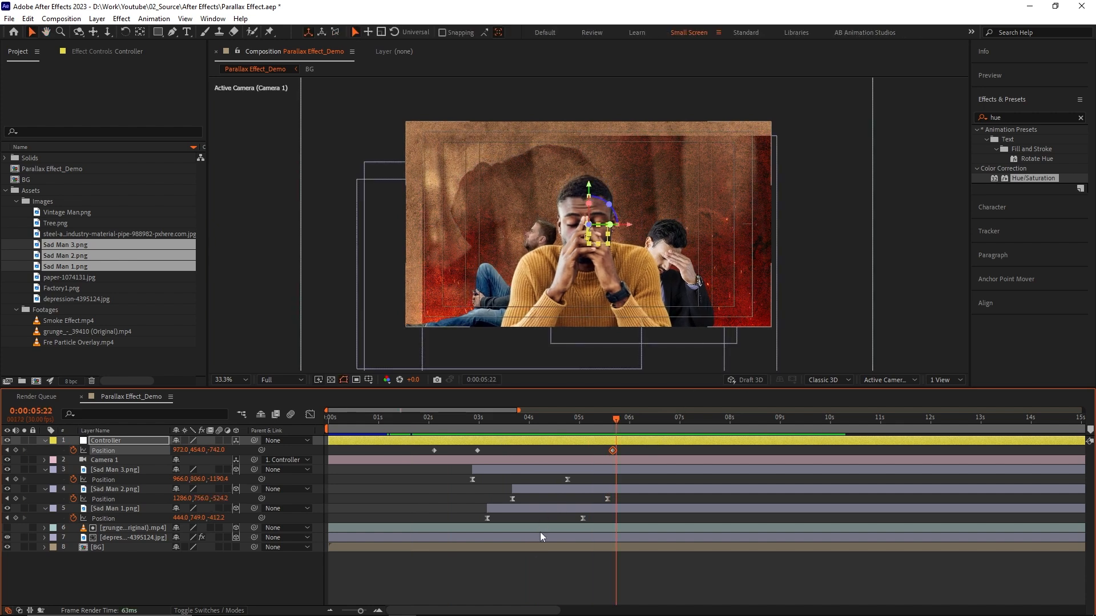
Parent the depression-4395124.jpg layer to the grunge footage layer and scale the grunge layer to 147% so the background fills the frame.
click(128, 528)
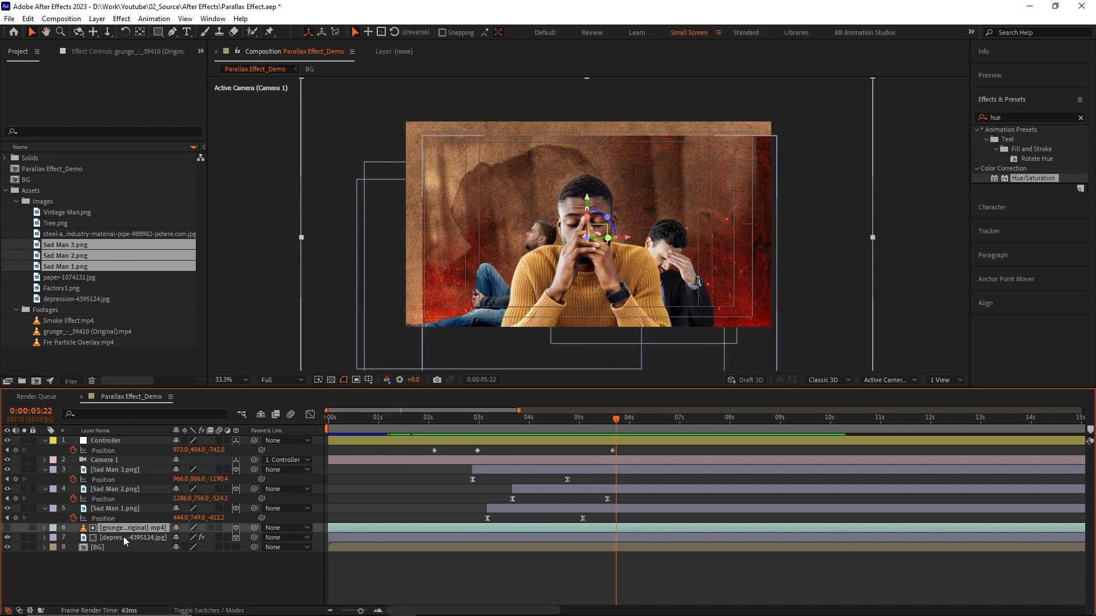
shift+click(141, 538)
key(s)
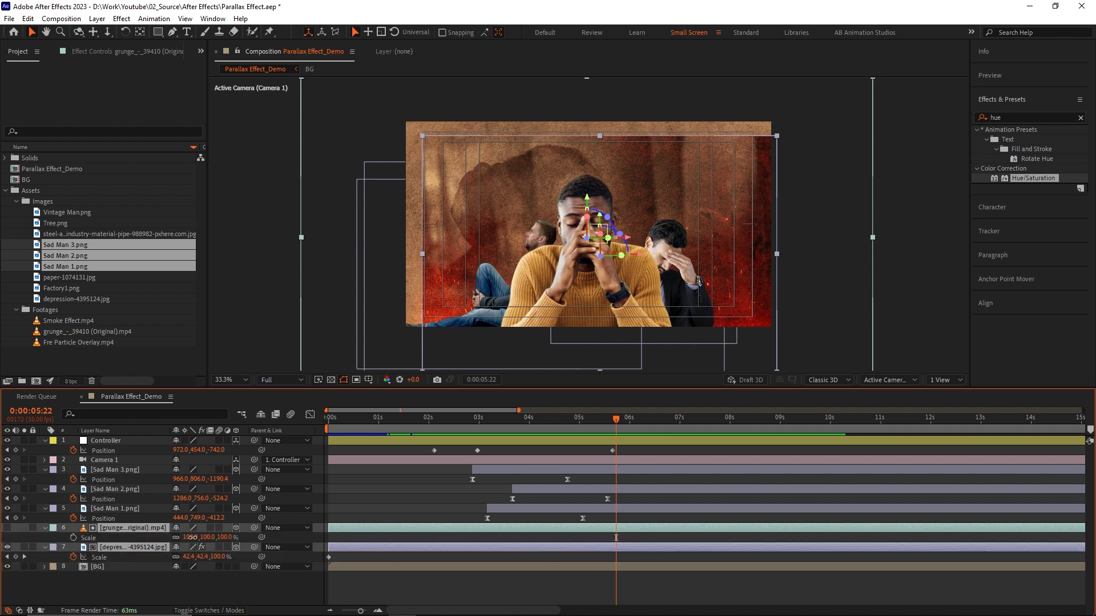
click(176, 575)
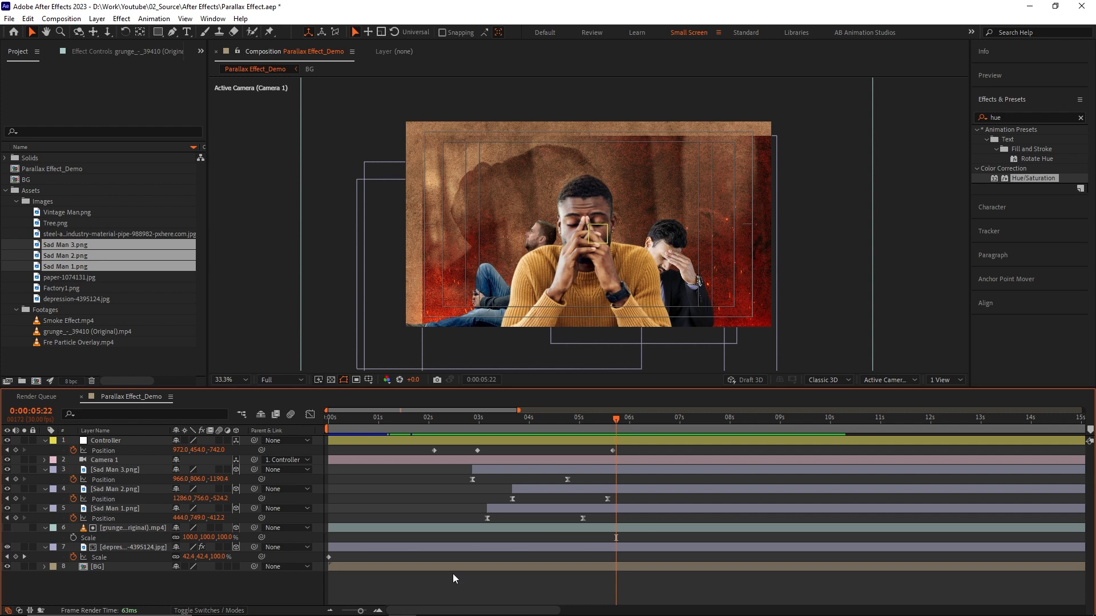
scroll(522, 557, down, 5)
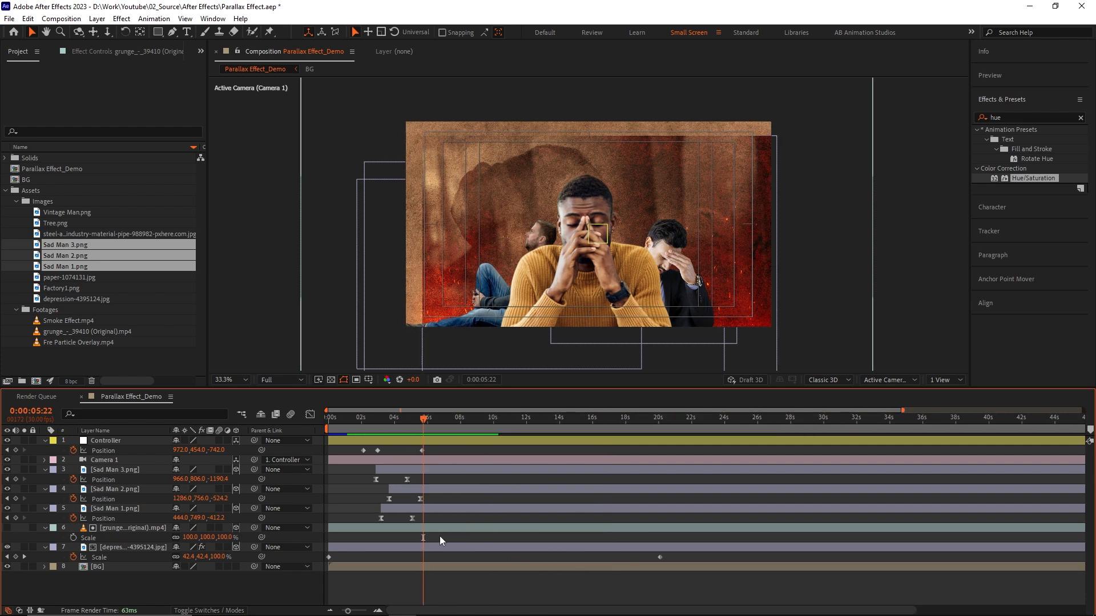
click(146, 547)
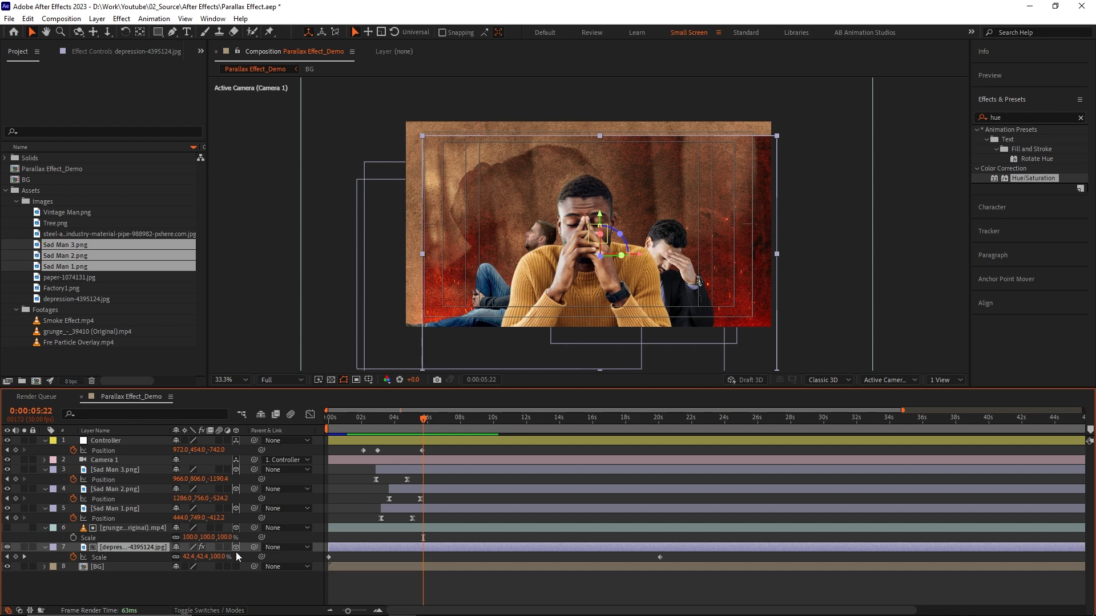
drag(253, 546, 303, 539)
click(142, 526)
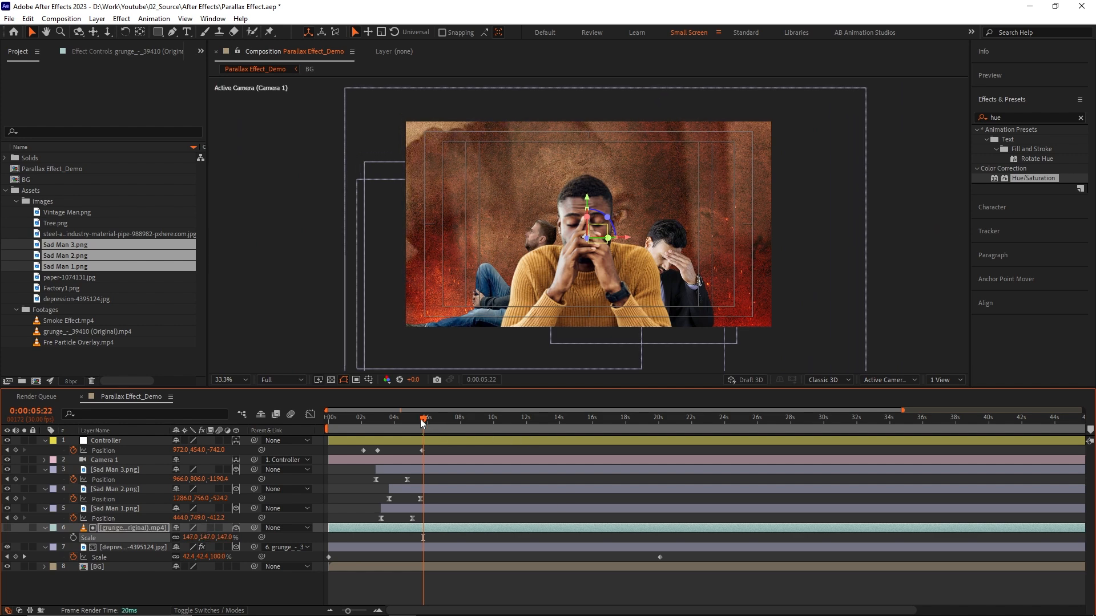
key(space)
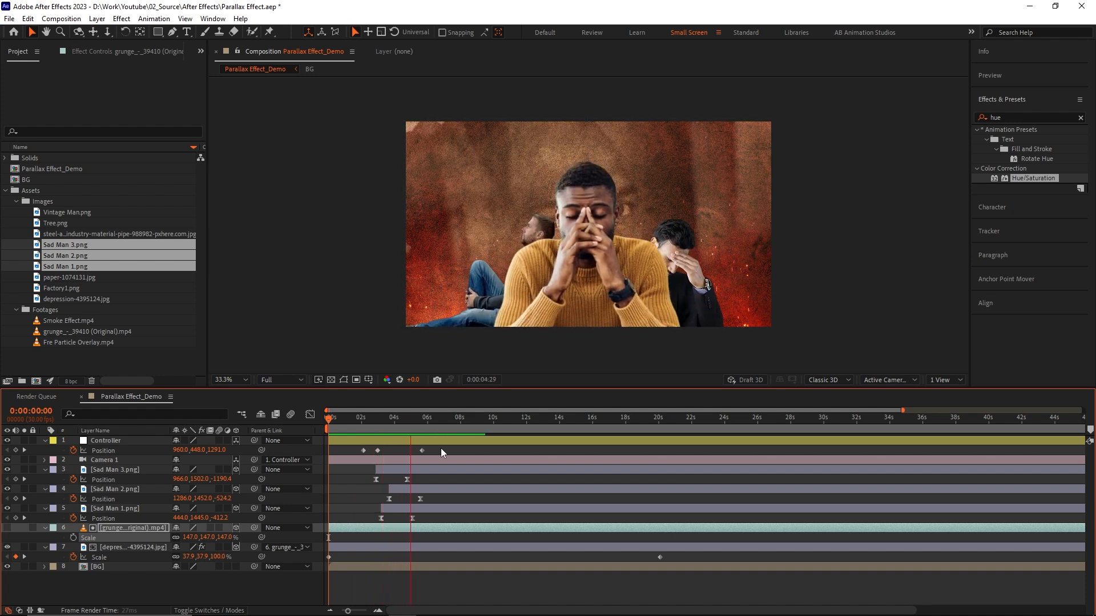
Move the Controller's last Position keyframe to 0:00:07:29 and set it to 972, 423, -1022.
drag(434, 425, 460, 451)
drag(213, 451, 50, 449)
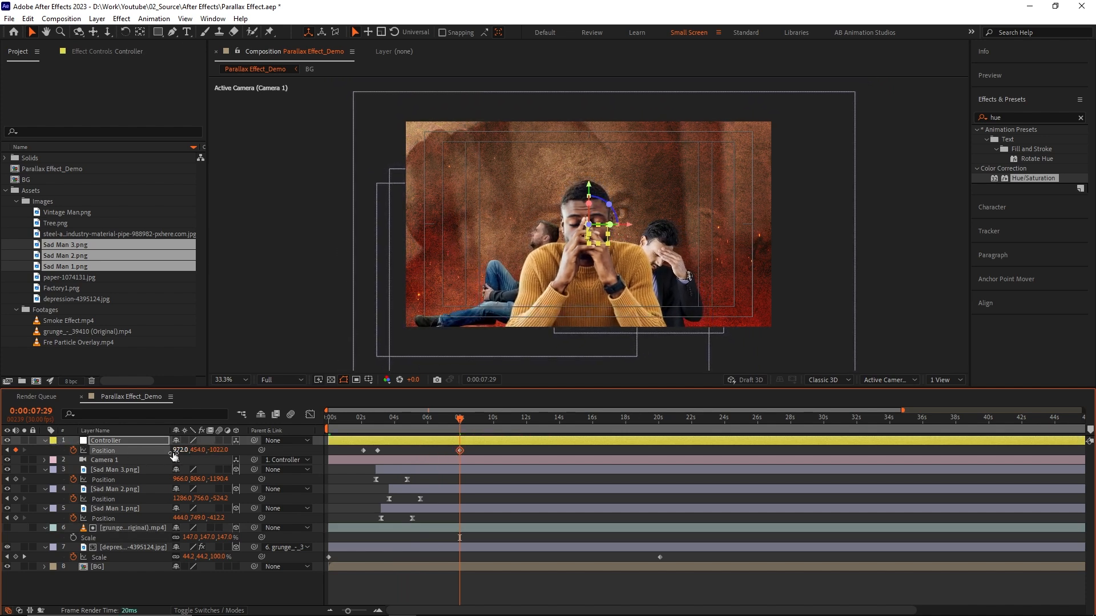
drag(201, 450, 181, 452)
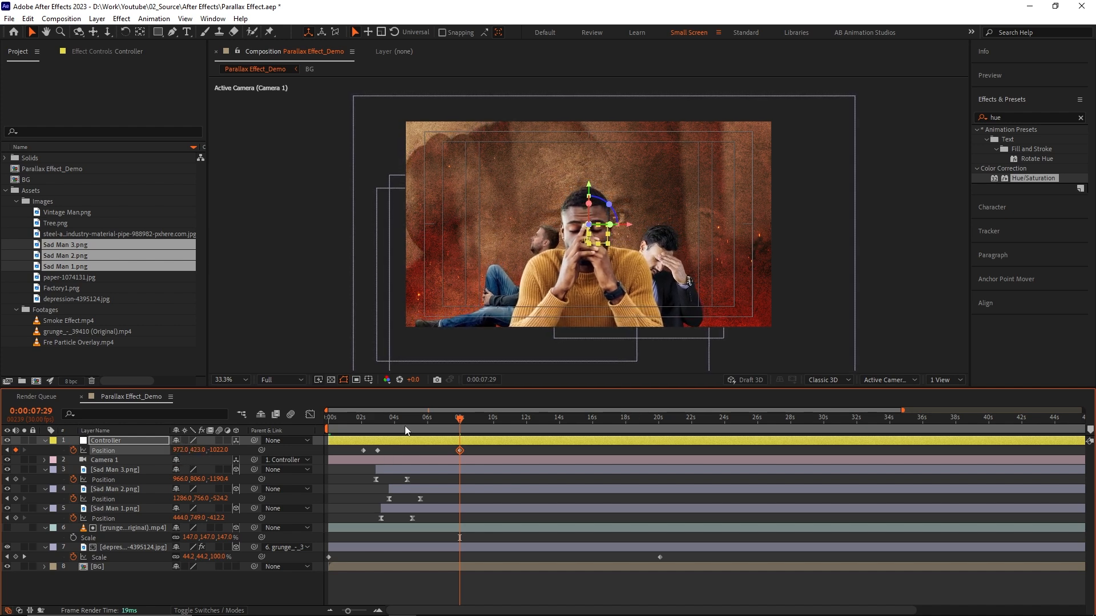
Easy Ease the Controller's Position keyframes, reshape the speed graph to peak just before 3 seconds, and preview from 0:00:02:00.
drag(473, 447, 336, 457)
click(310, 414)
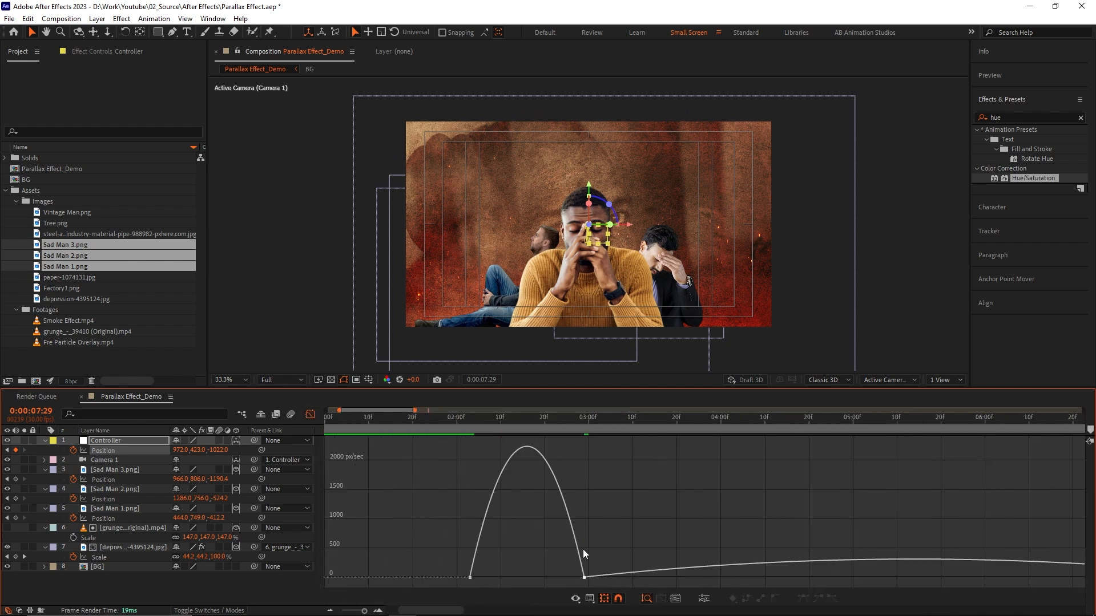
drag(489, 577, 531, 578)
scroll(563, 531, down, 5)
drag(421, 420, 412, 423)
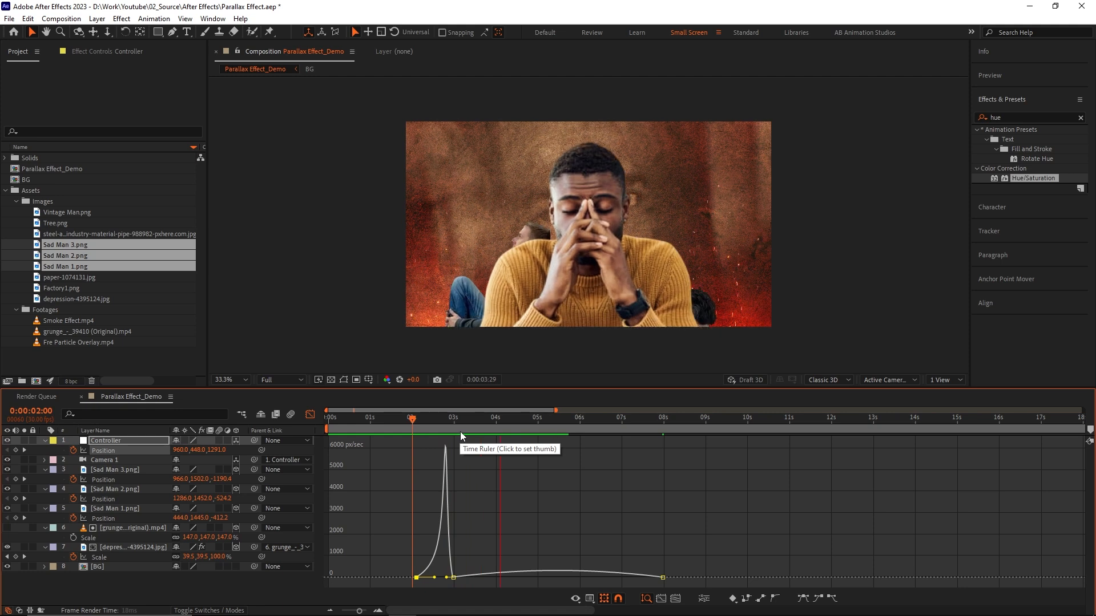
key(space)
Delay the Controller's middle Position keyframe to about 3.3 seconds in the speed graph and preview the animation from the start.
click(454, 577)
drag(459, 578, 474, 578)
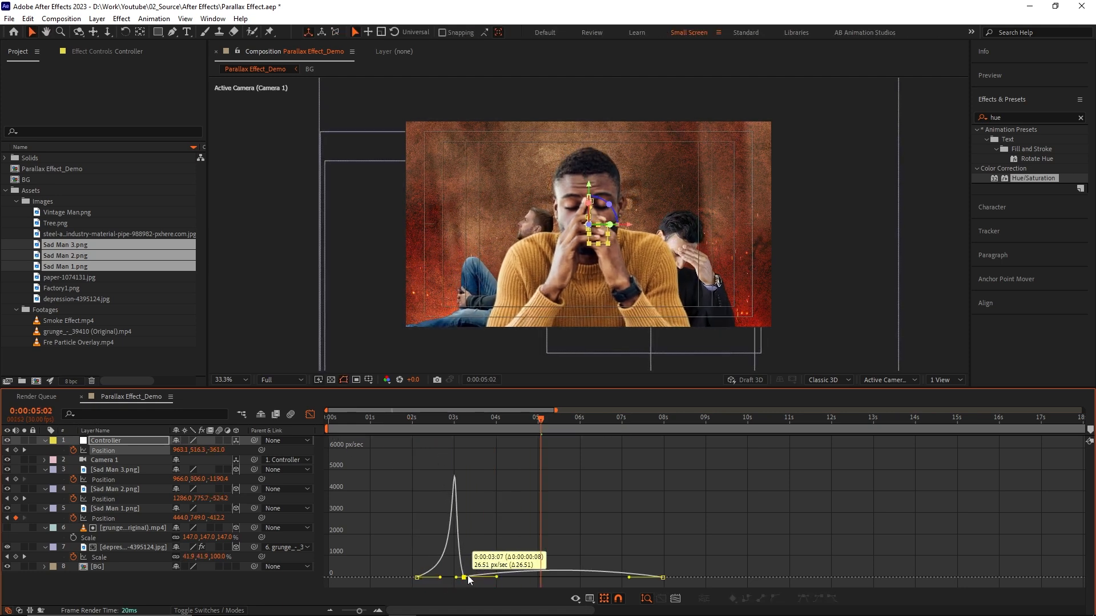
click(414, 419)
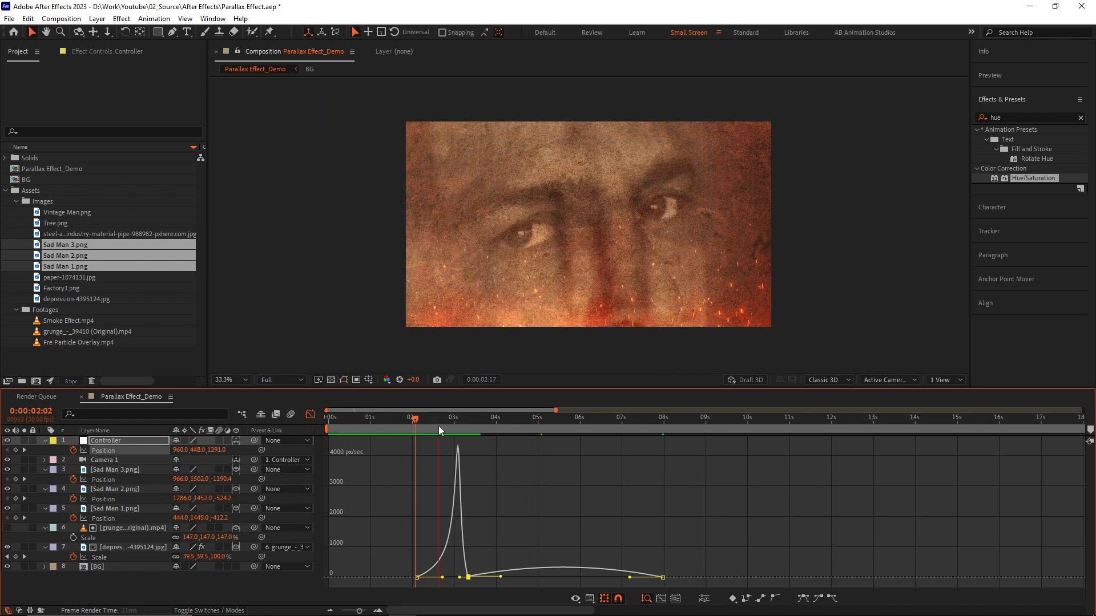
click(409, 429)
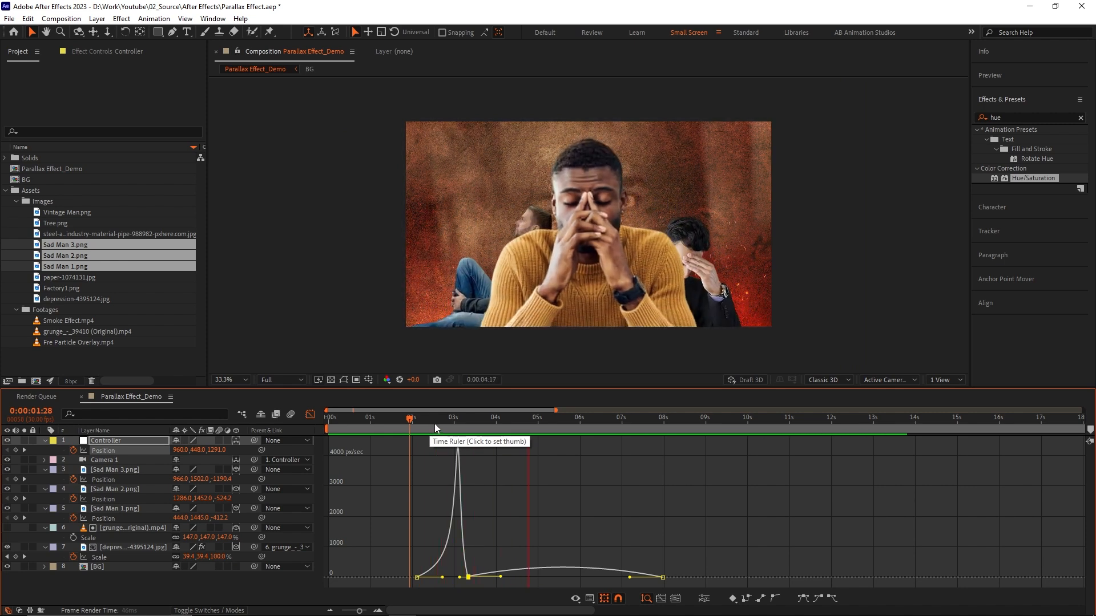
click(416, 429)
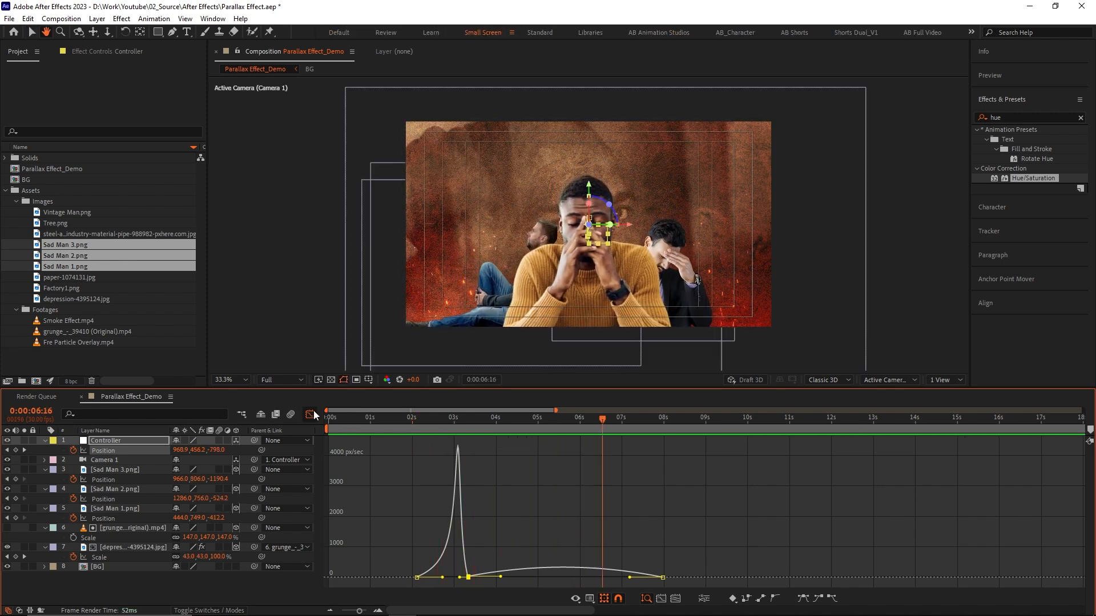
click(309, 415)
click(329, 429)
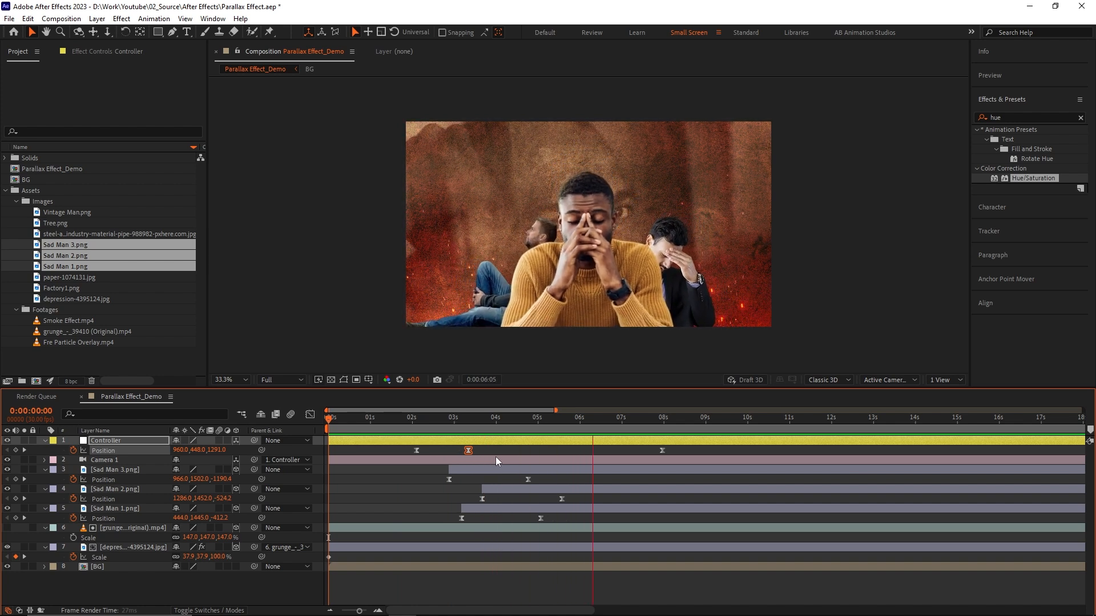
key(space)
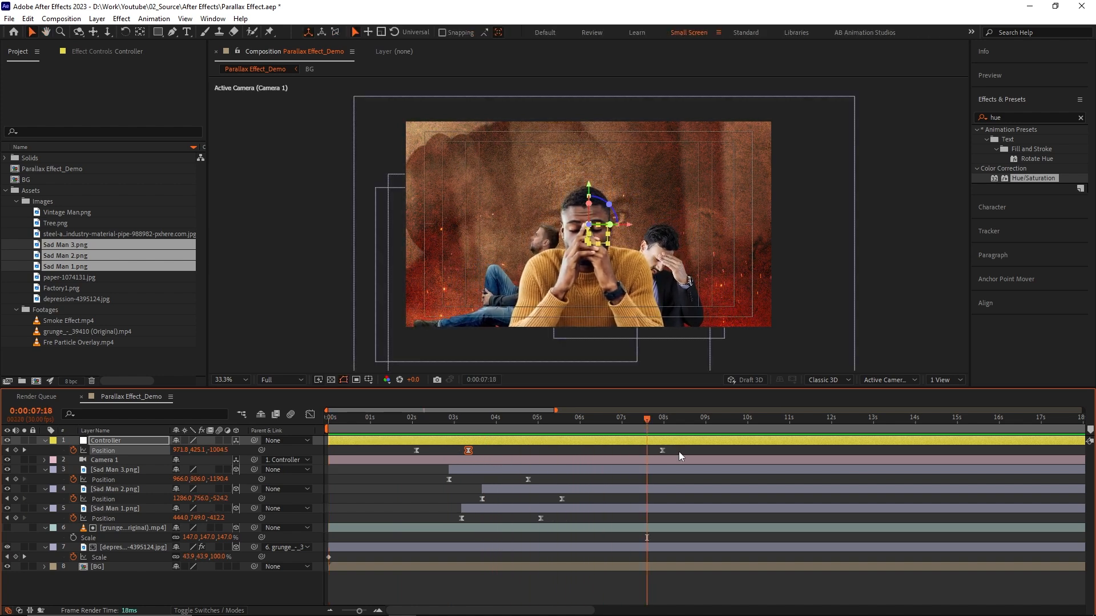
click(679, 451)
Add Tree.png as the uppermost layer, scale it to 118%, and move it slightly up and right in the frame.
mouse_move(646, 418)
mouse_down()
mouse_move(440, 419)
mouse_move(621, 410)
mouse_move(631, 412)
mouse_move(612, 419)
mouse_move(634, 419)
mouse_up()
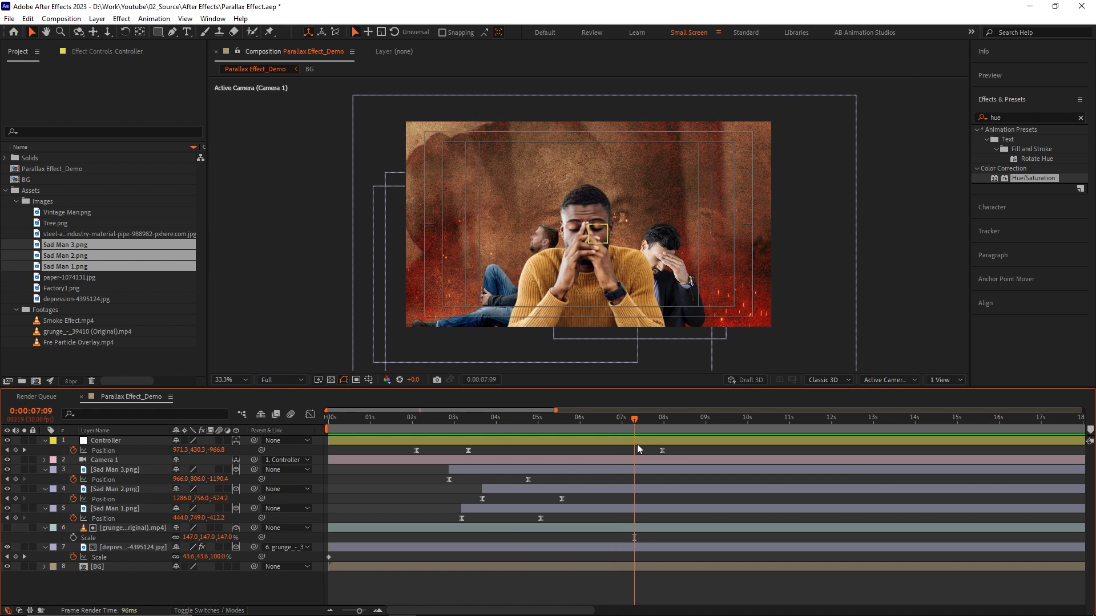
click(75, 221)
drag(68, 221, 112, 443)
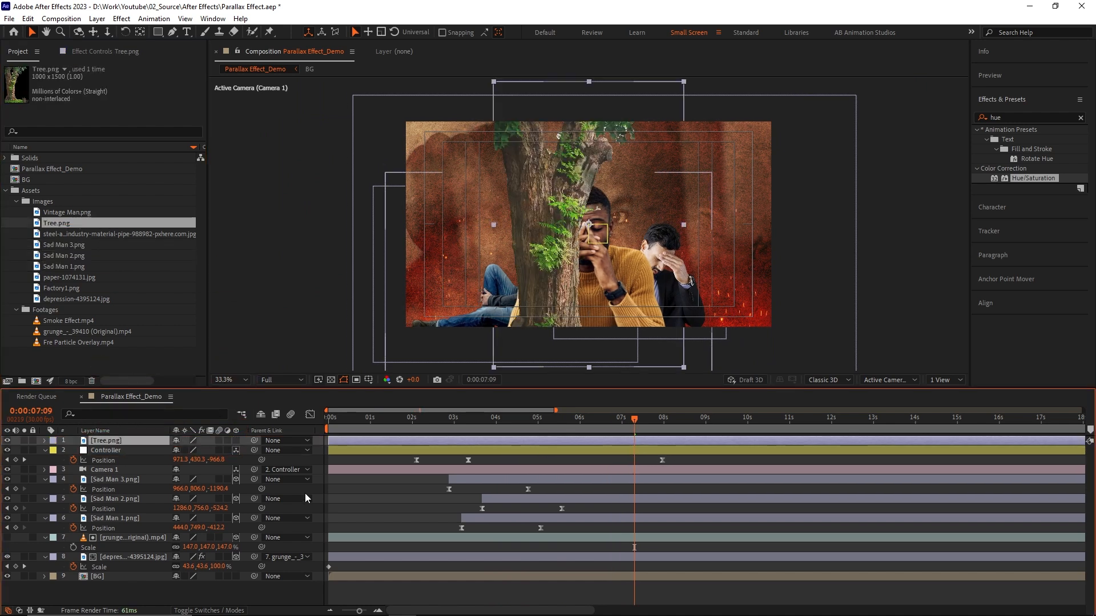
key(s)
drag(193, 453, 485, 333)
drag(541, 269, 564, 235)
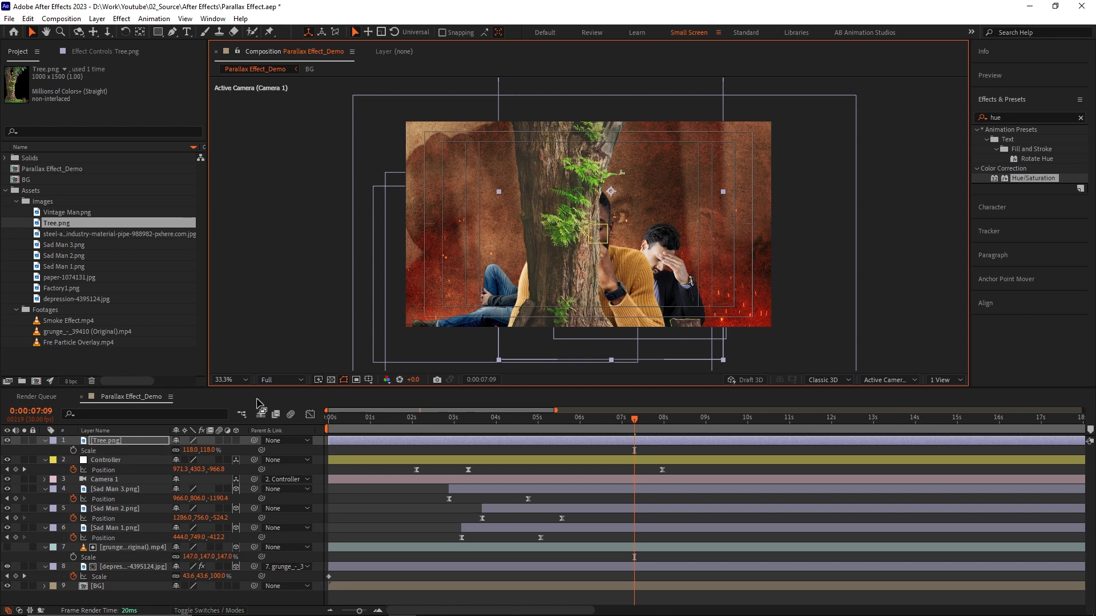
Make Tree.png a 3D layer and show the composition in two views.
click(236, 441)
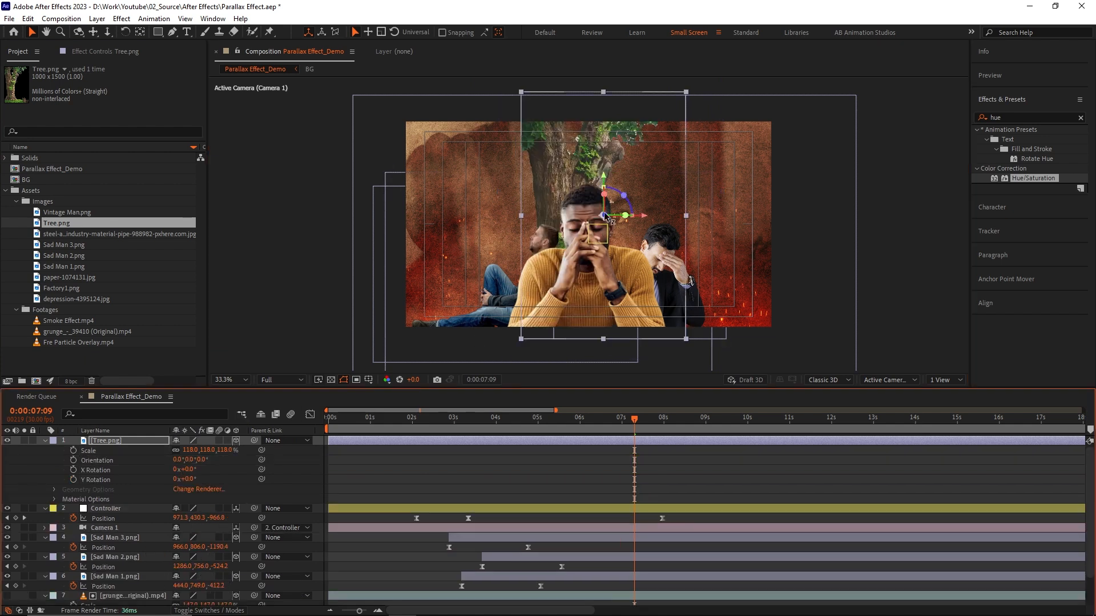
click(945, 383)
click(948, 403)
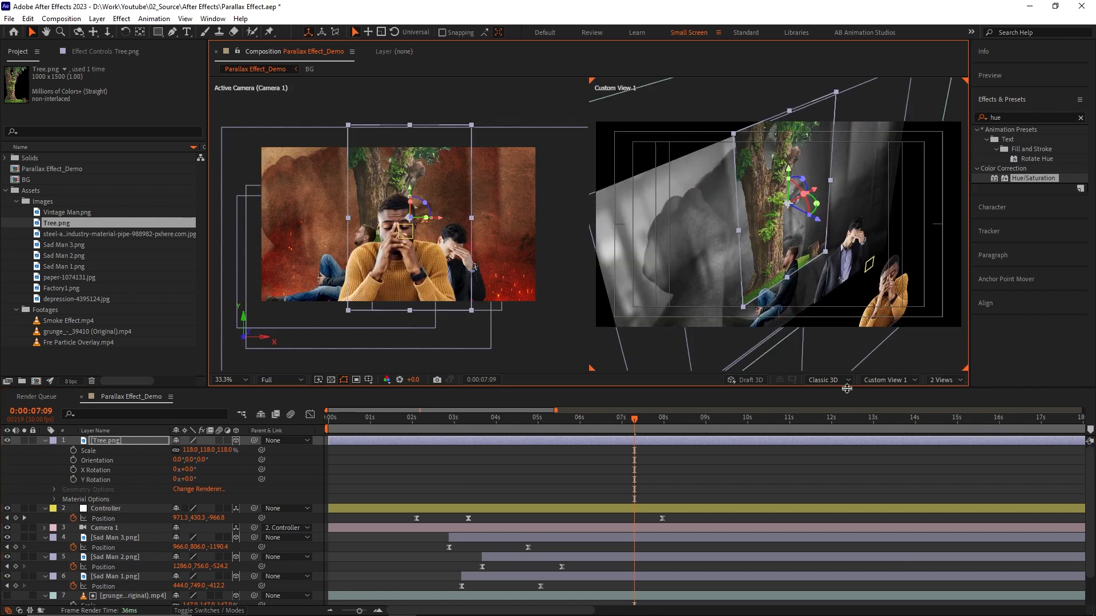
Bring Tree.png closer to the camera in the custom 3D view and move it right, out of the camera frame.
drag(822, 223, 969, 290)
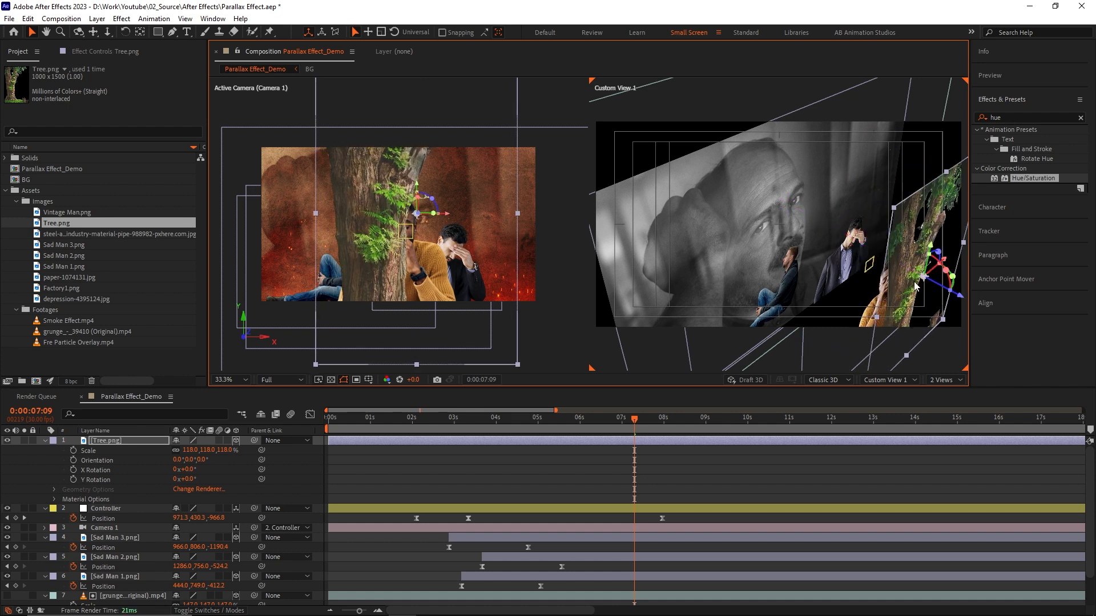
drag(449, 216, 662, 228)
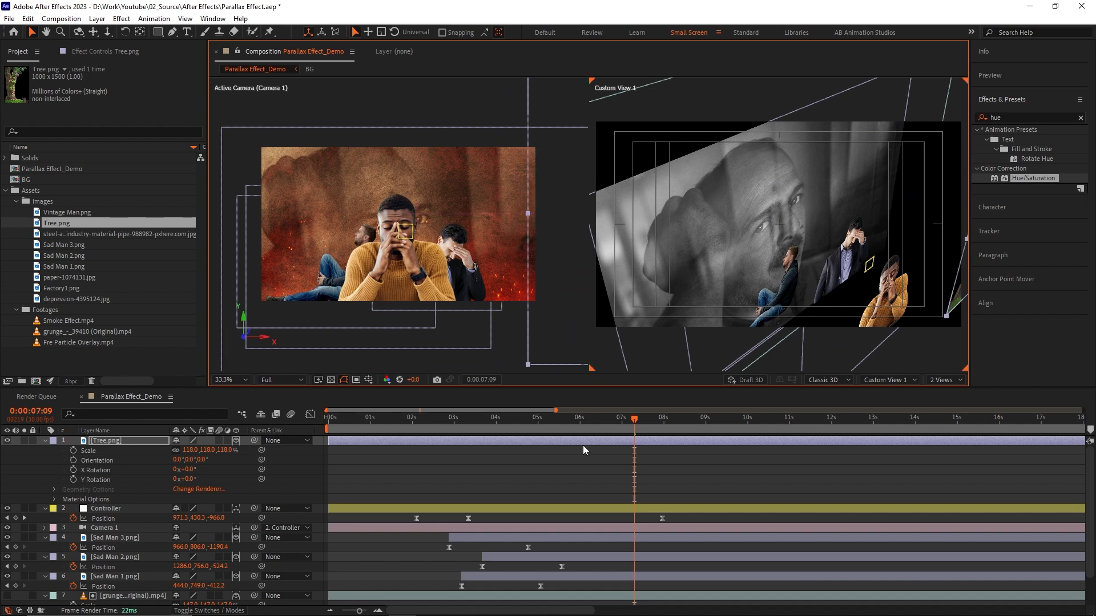
Return to a single composition view and keyframe the Controller's X position at 3235 at 0:00:08:26.
drag(663, 426, 700, 424)
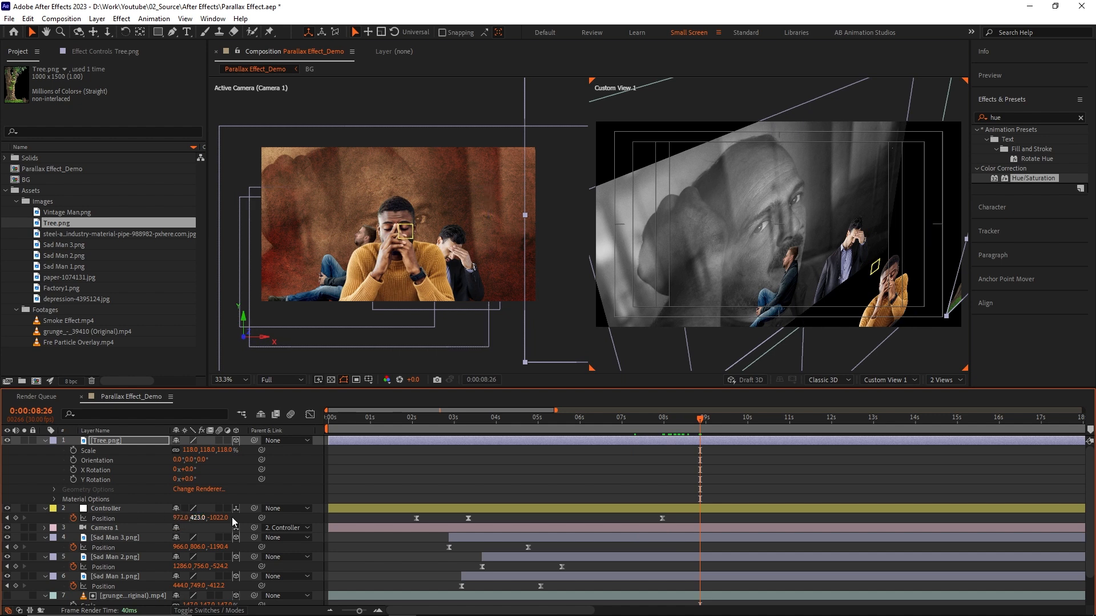
click(948, 380)
click(941, 398)
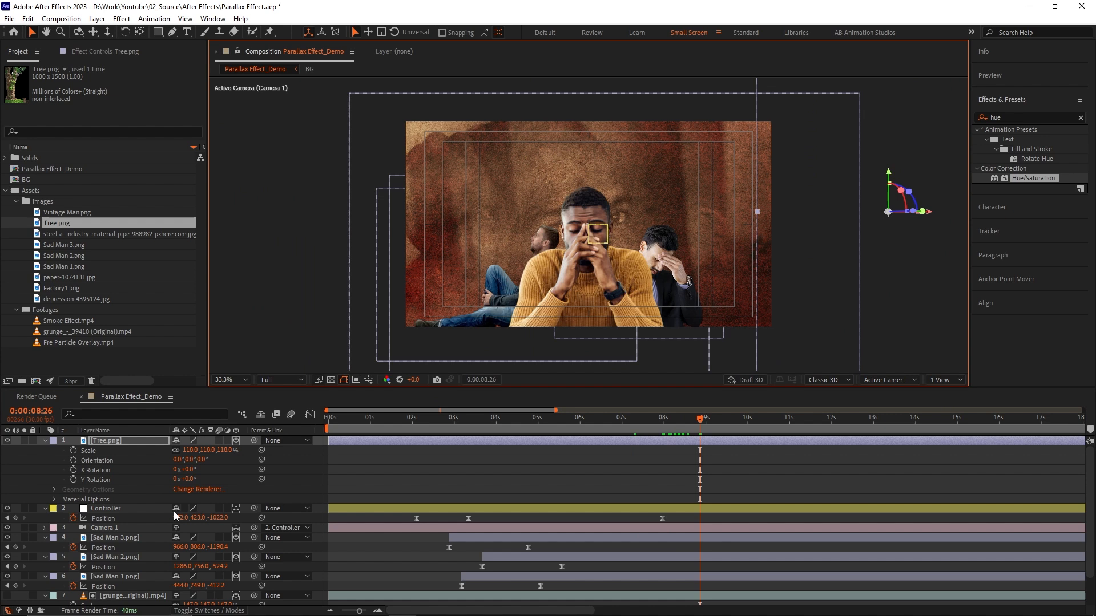
drag(179, 519, 539, 501)
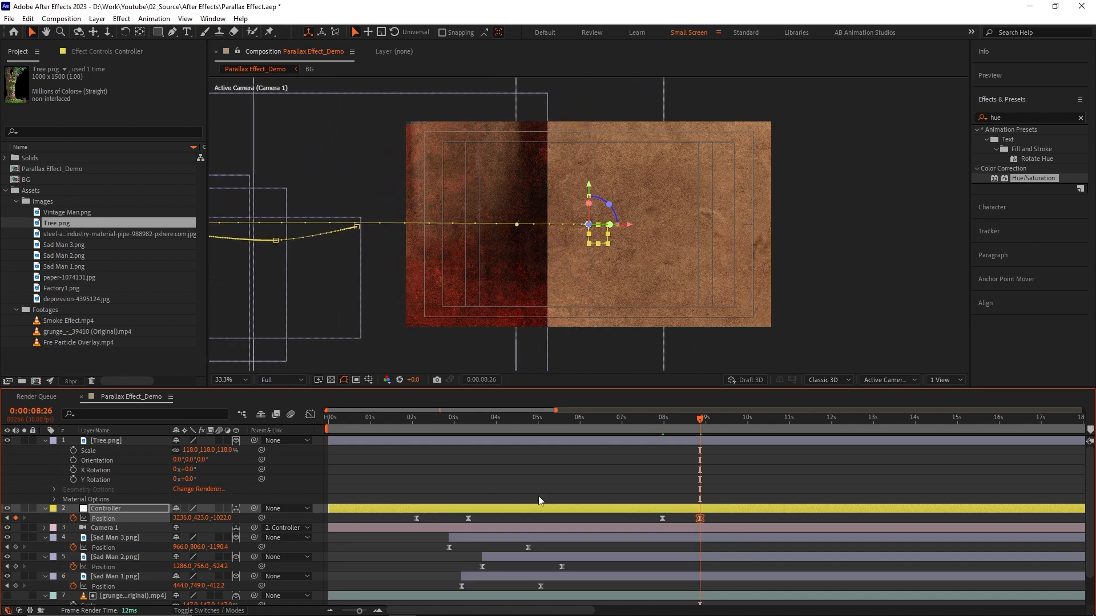
key(comma)
key(comma)
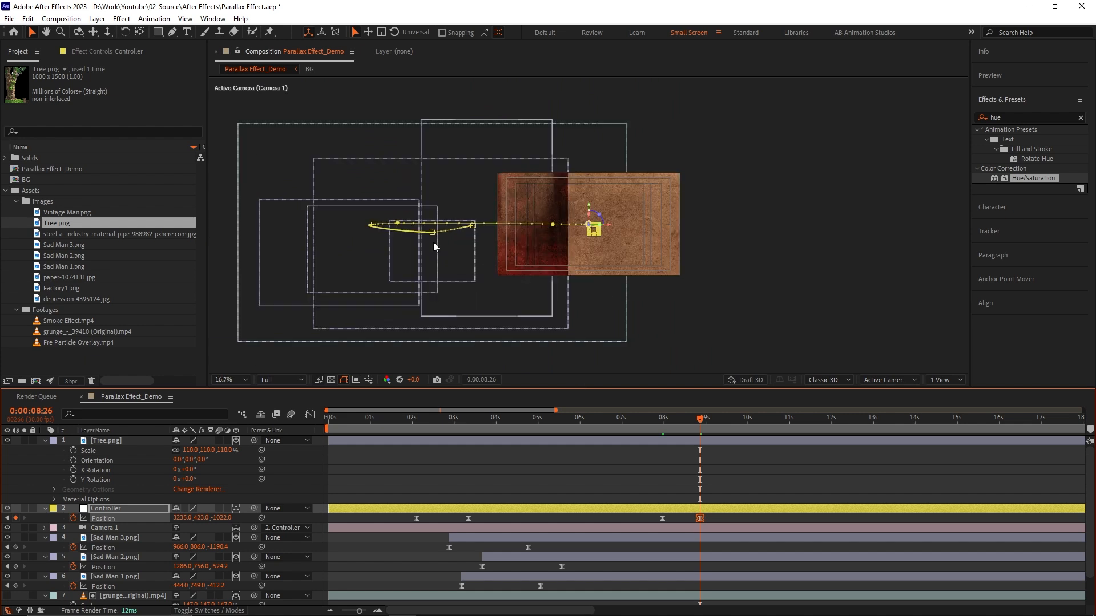
Set Linear spatial interpolation for the Controller's Position keyframes near 3.3 and 8 seconds, and preview from 0:00:02:07.
mouse_move(679, 427)
mouse_down()
mouse_move(488, 438)
mouse_move(680, 433)
mouse_up()
drag(666, 519, 457, 528)
right_click(467, 518)
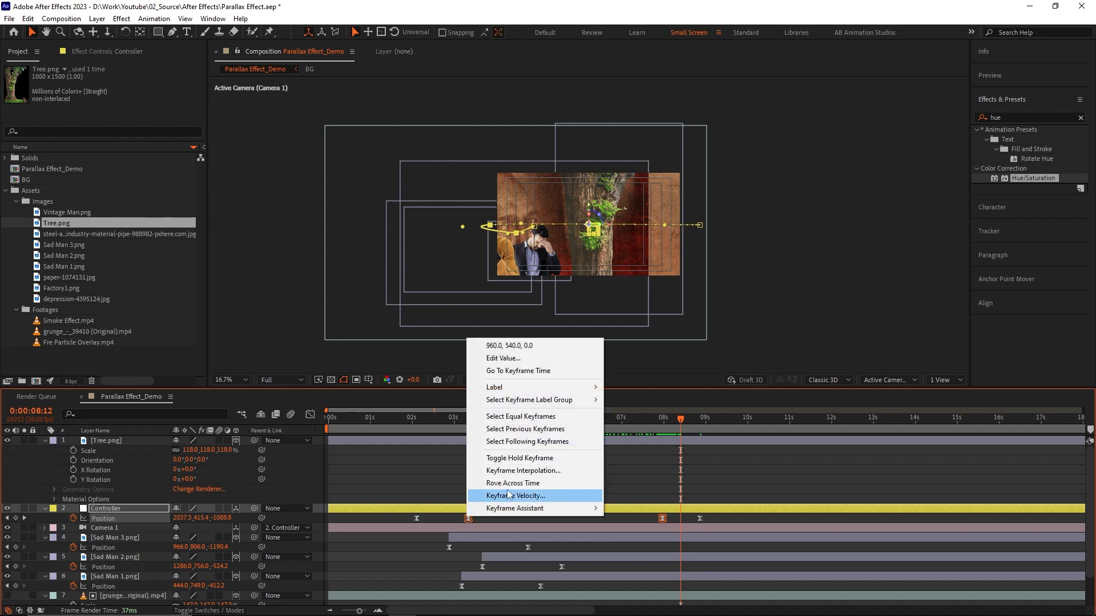
click(520, 472)
click(457, 282)
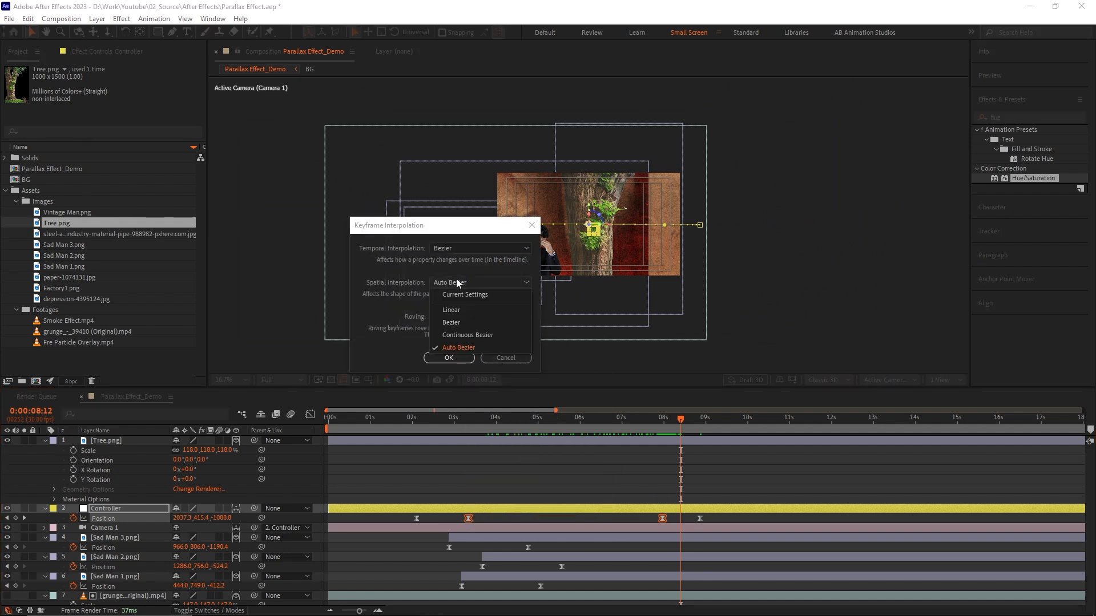
click(463, 312)
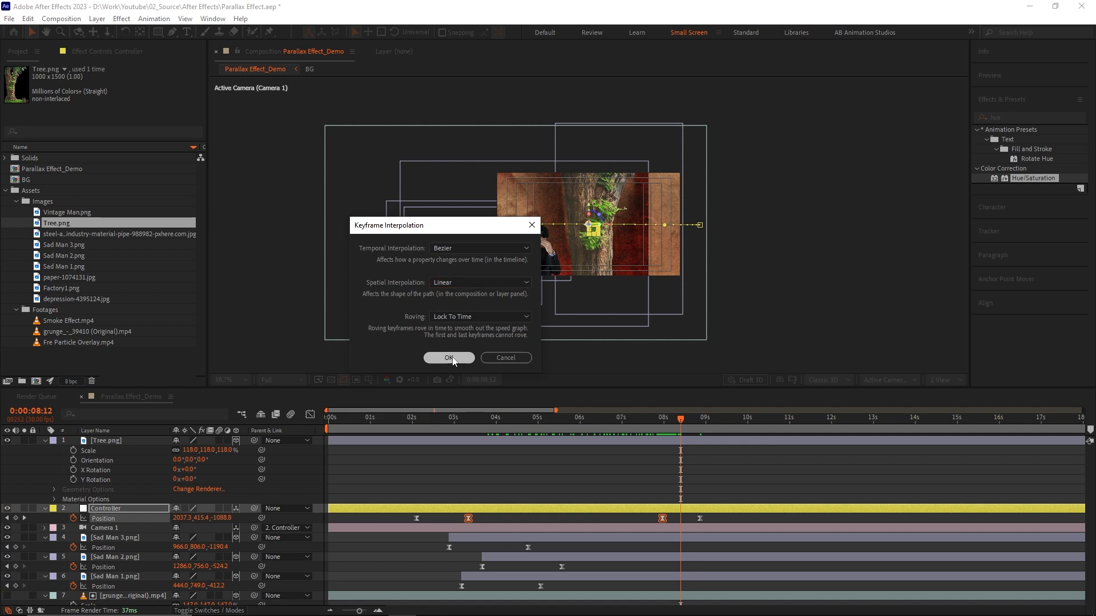
click(449, 357)
drag(436, 422, 421, 422)
key(space)
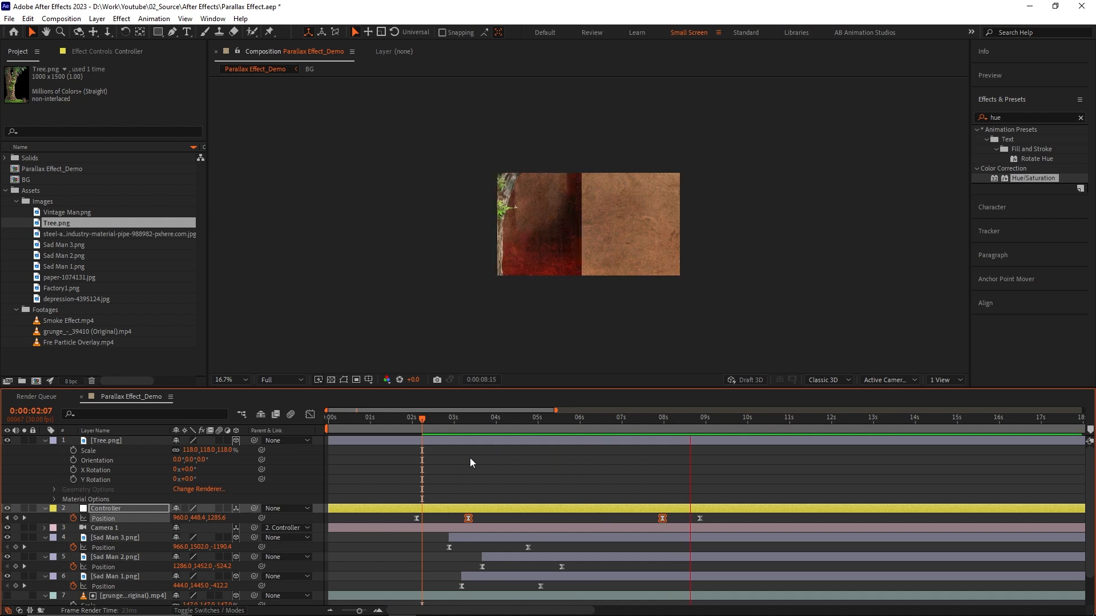
key(space)
Delay the Controller's last Position keyframe to 0:00:09:21.
click(683, 477)
drag(705, 518, 735, 518)
click(227, 381)
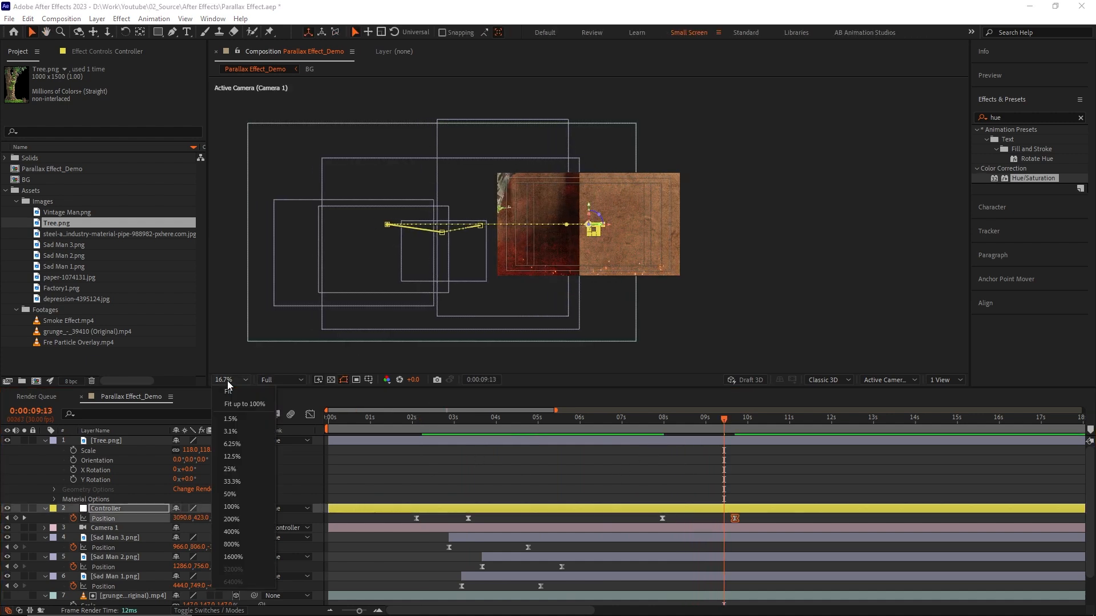
click(228, 392)
Add pexels-pixabay-416920.jpg as the uppermost 3D layer and move it right until the sky fills the camera's final framing near 10 seconds.
click(646, 420)
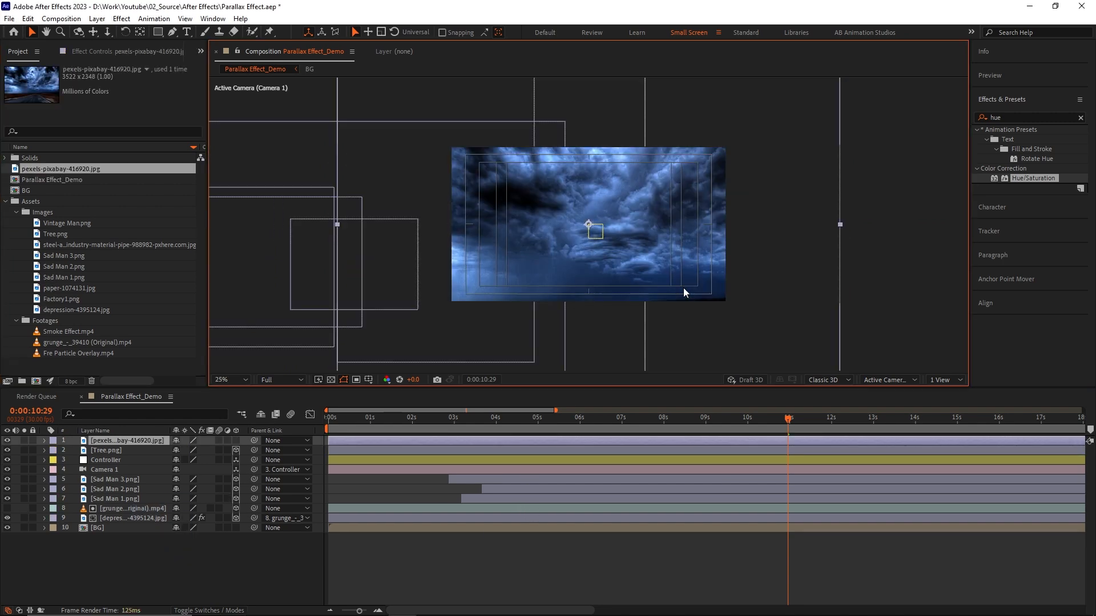
scroll(683, 288, down, 2)
click(236, 440)
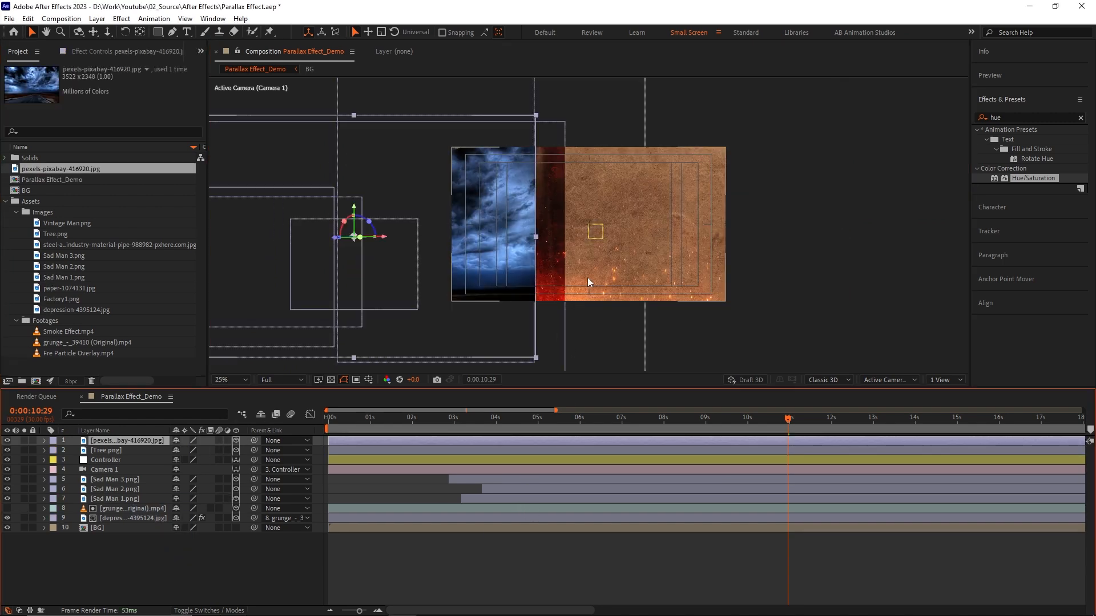
drag(379, 237, 660, 257)
drag(660, 425, 716, 429)
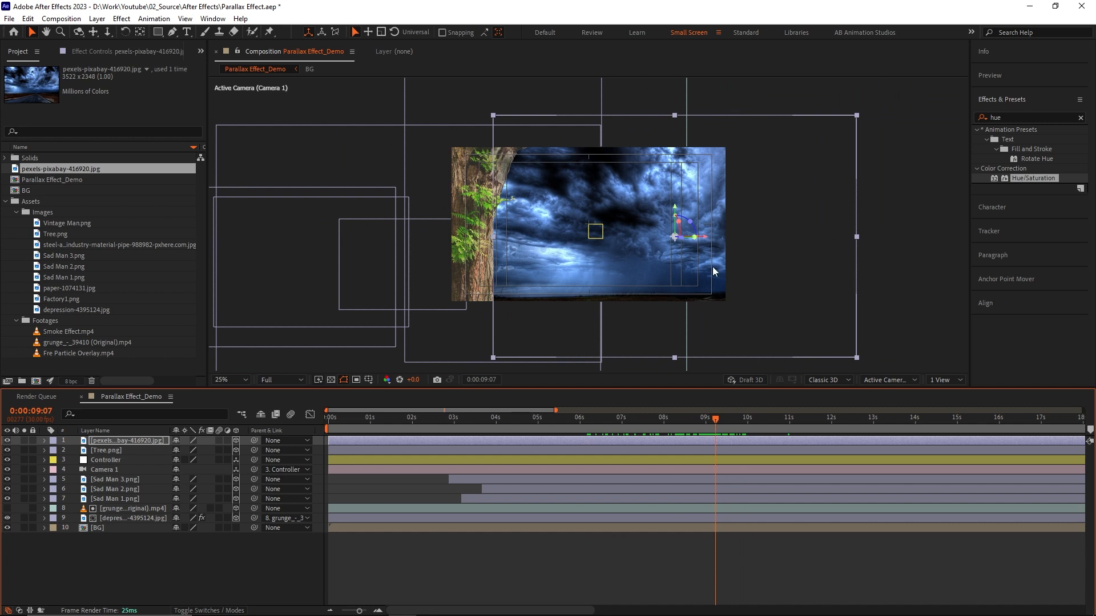
drag(703, 238, 677, 239)
click(725, 422)
drag(726, 421, 755, 418)
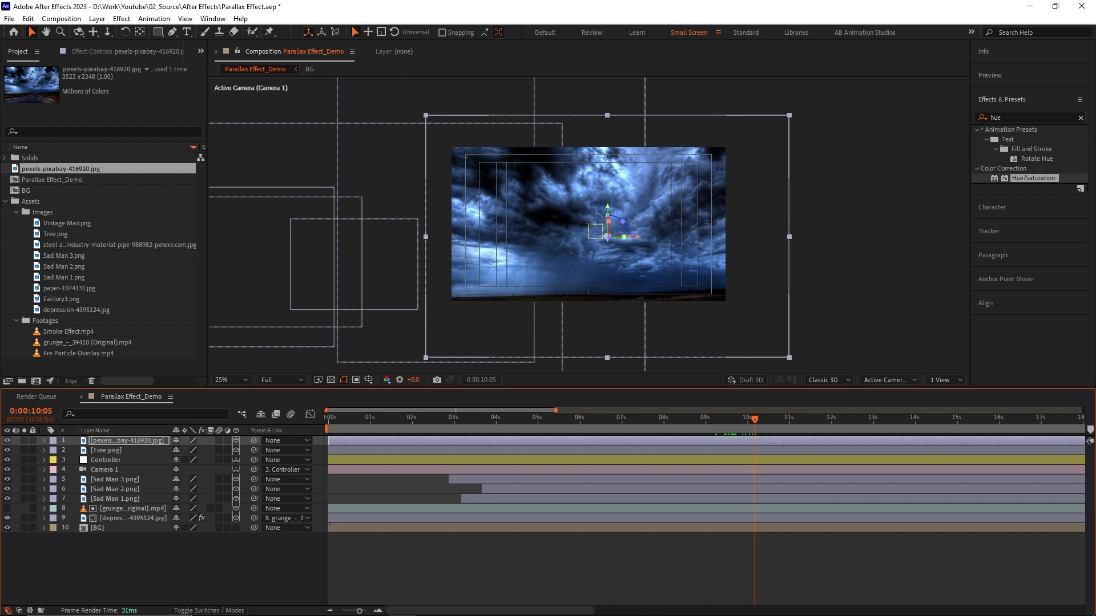
Add Factory1.png as the uppermost 3D layer and place it slightly low in the frame in front of the blue sky.
click(77, 288)
click(74, 299)
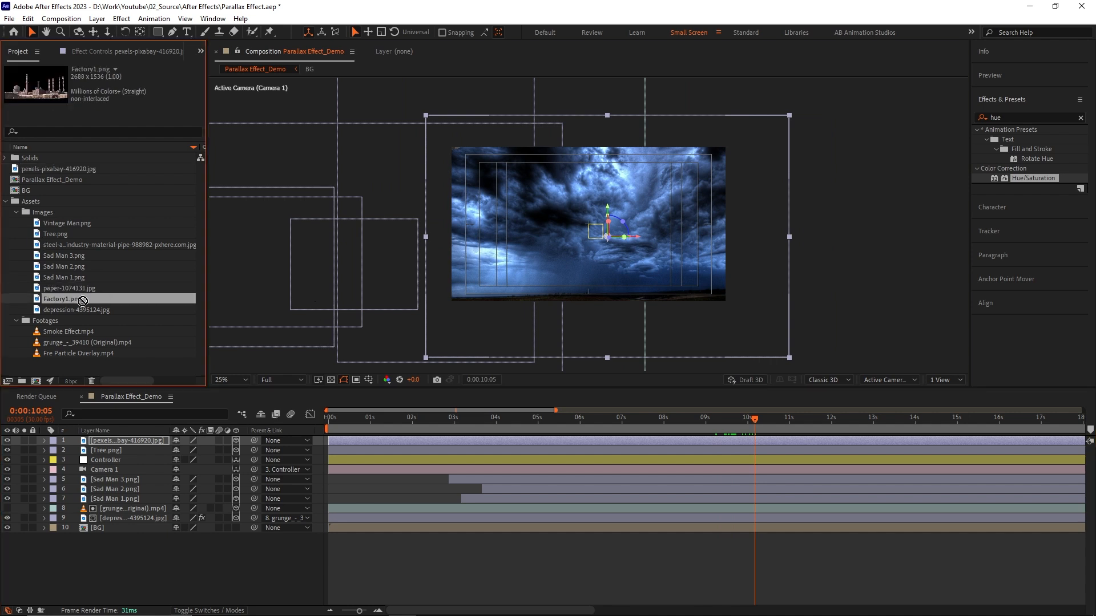
drag(142, 433, 139, 437)
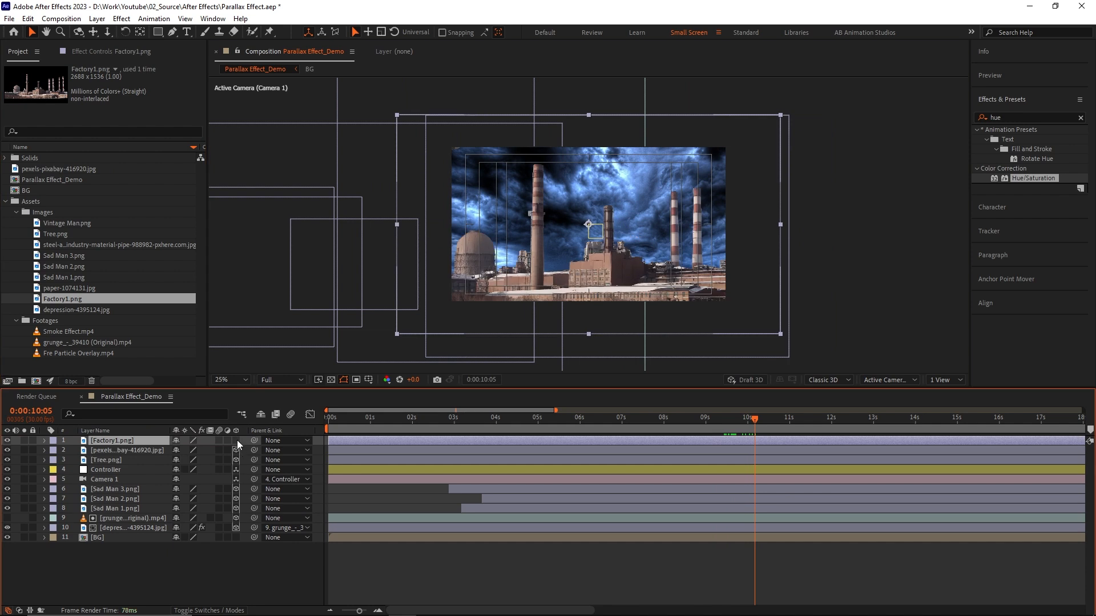
drag(386, 240, 578, 249)
drag(582, 212, 583, 207)
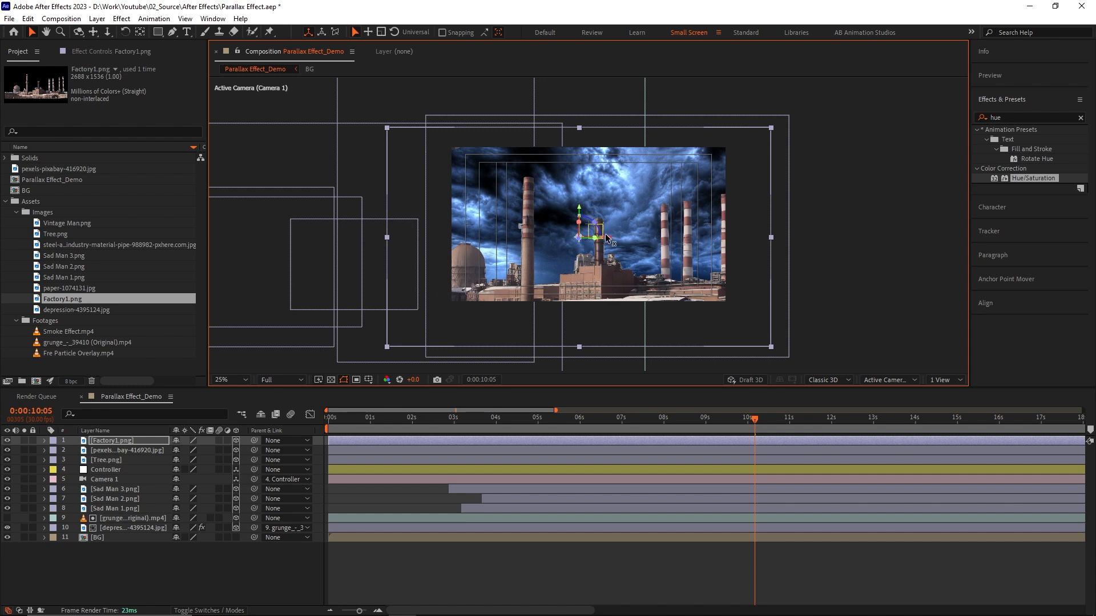
drag(609, 241, 606, 242)
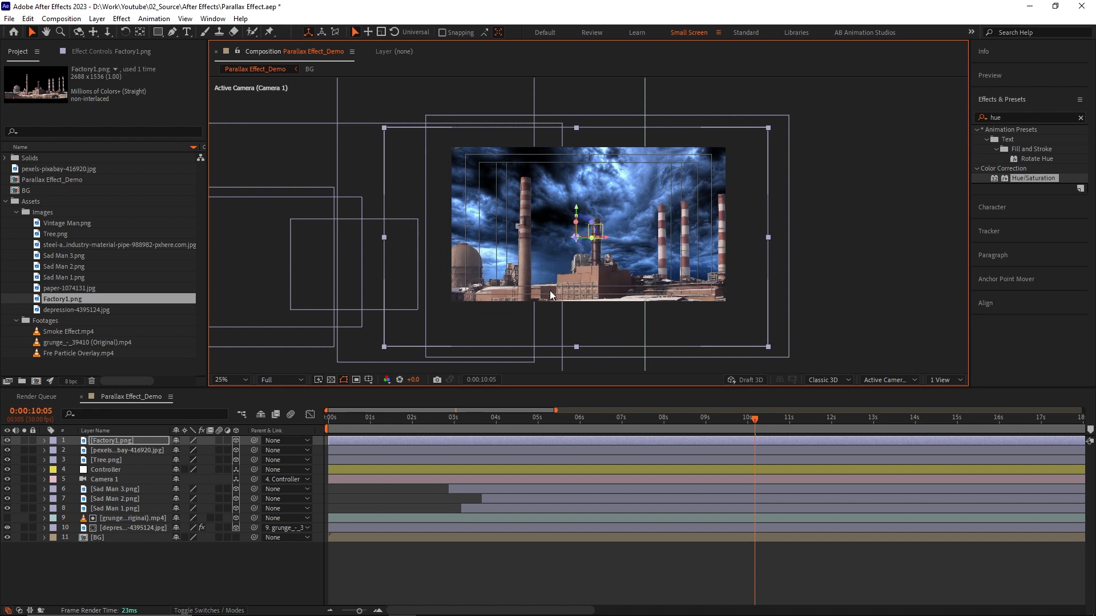
Add Vintage Man.png as the uppermost 3D layer and place it enlarged in front of the factory, right of the frame's center.
drag(69, 222, 137, 438)
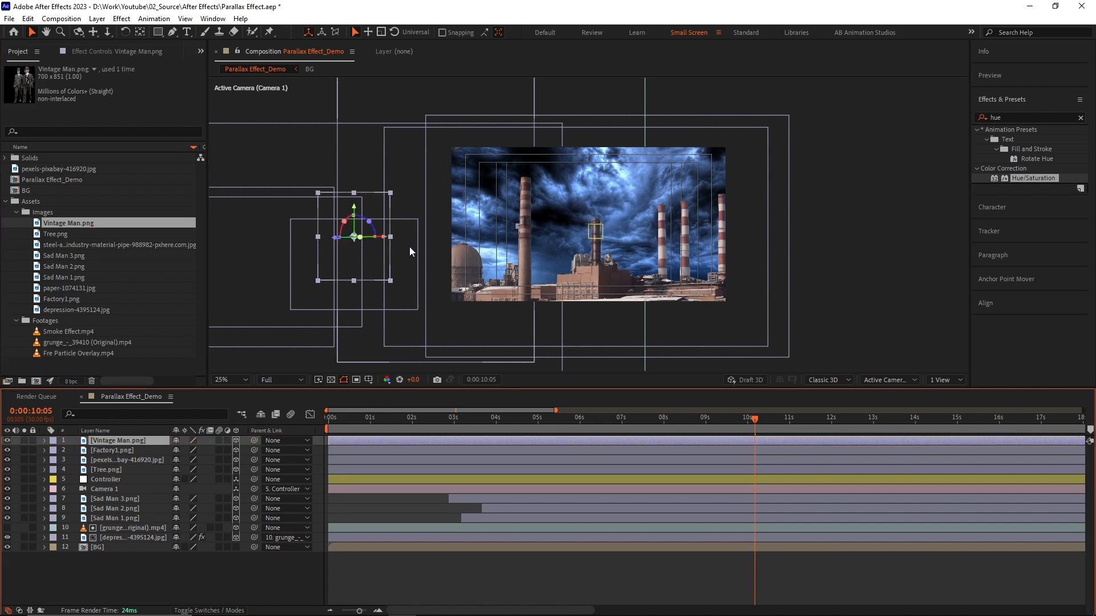
drag(395, 238, 610, 261)
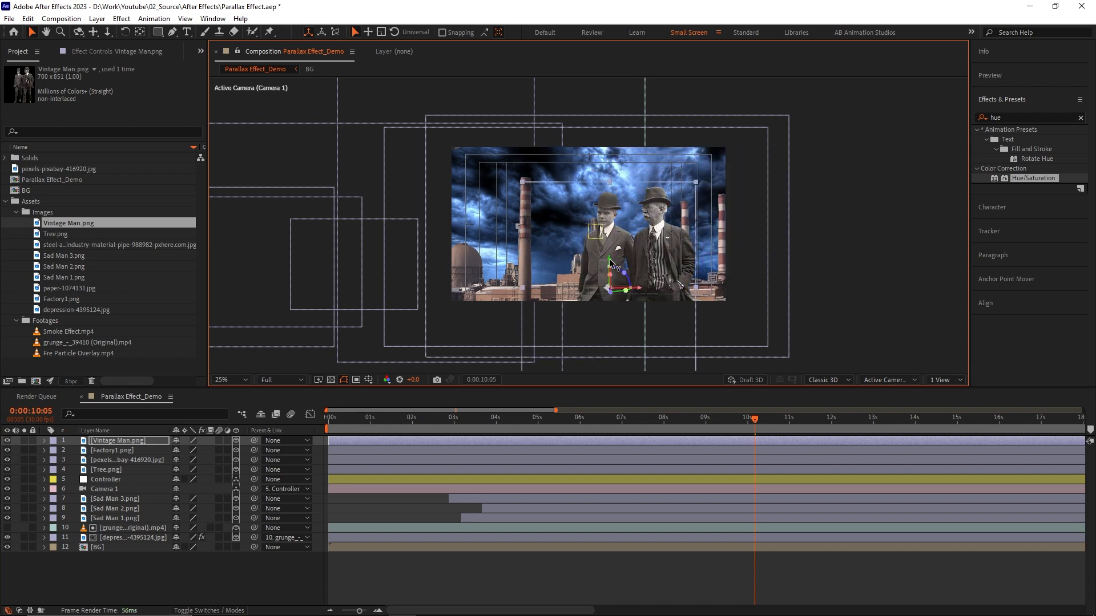
click(355, 572)
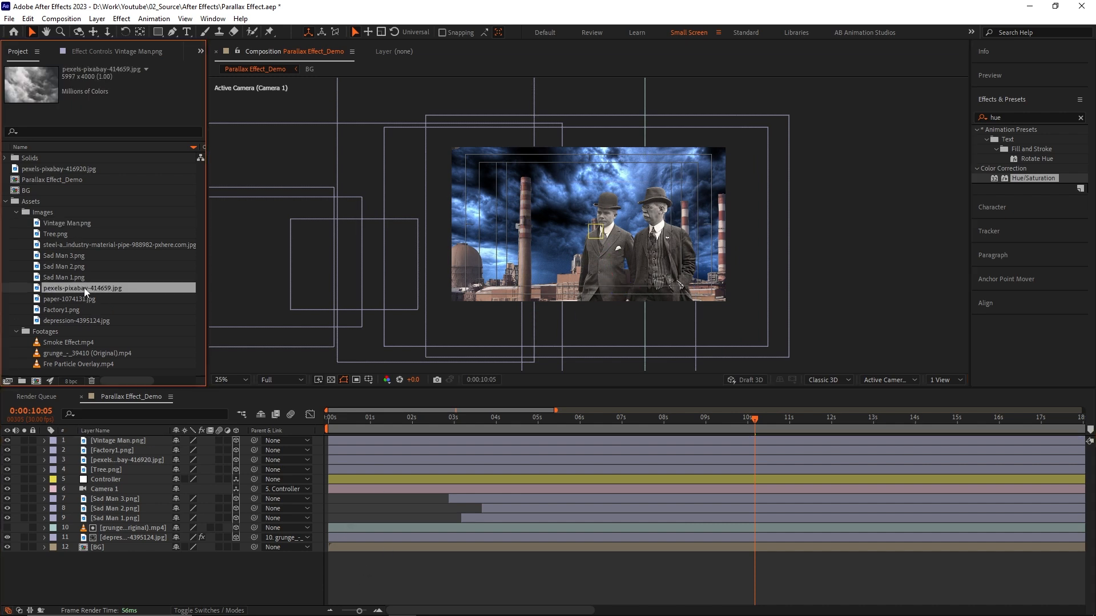
Add pexels-pixabay-414659.jpg as the uppermost 3D layer and move it right until the grey clouds cover the factory scene.
drag(84, 287, 119, 439)
click(237, 441)
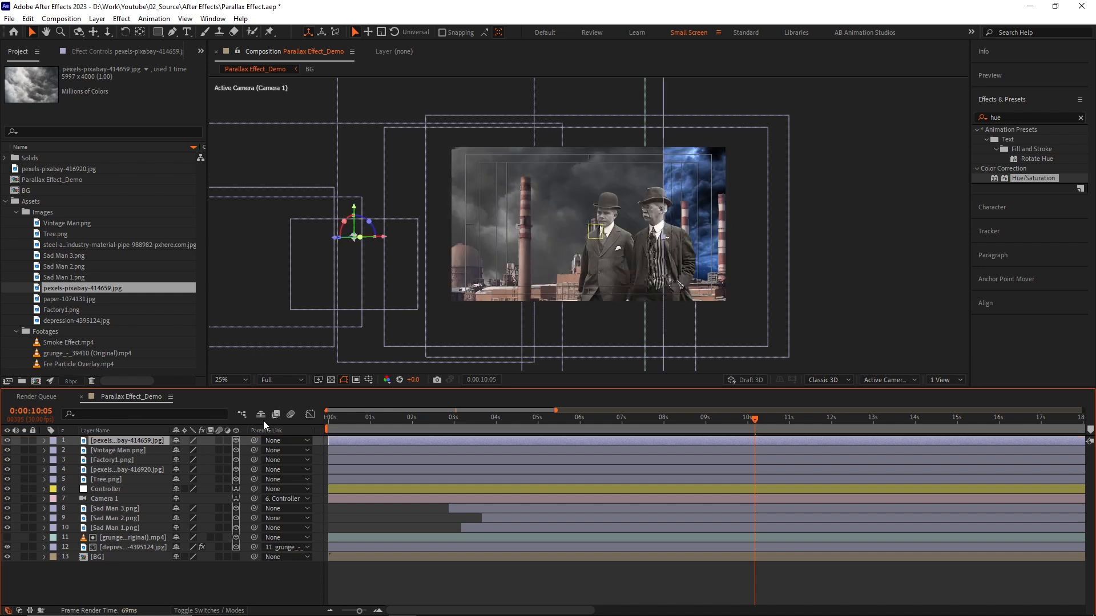
drag(384, 240, 789, 258)
drag(523, 423, 739, 407)
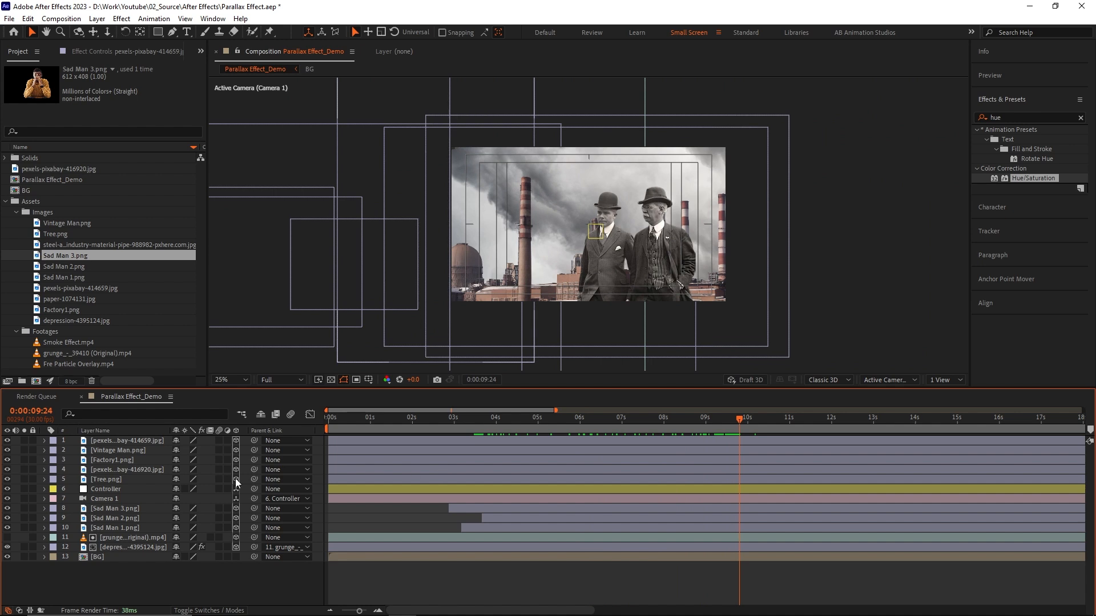
Scale Factory1.png to 73% and move it to about X 3232, Y 564 so it spans the frame behind the men.
click(145, 461)
key(s)
drag(190, 469, 174, 468)
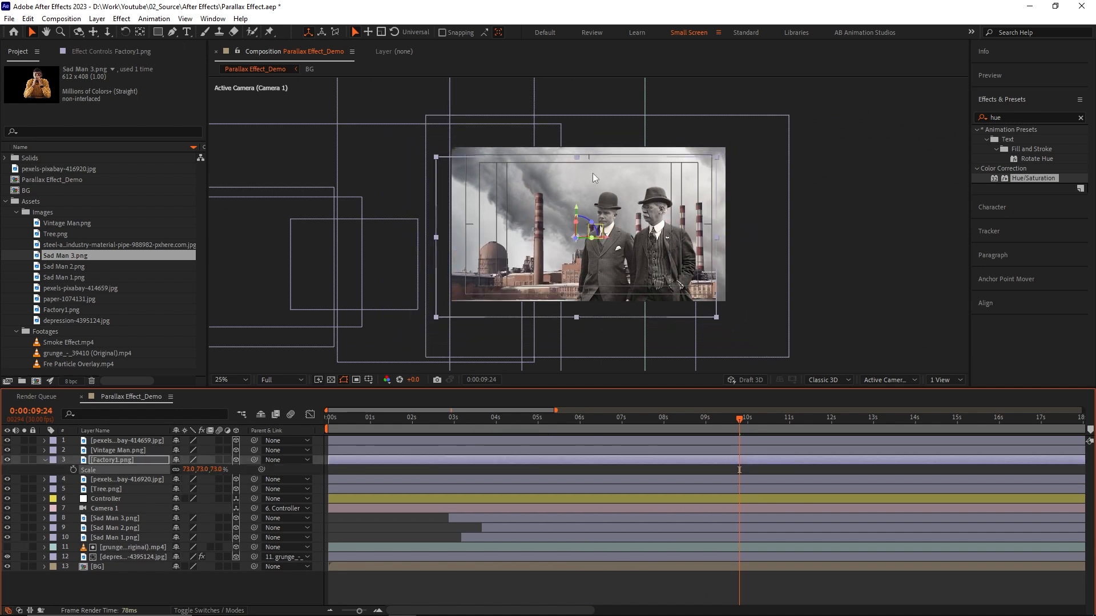
drag(608, 240, 591, 217)
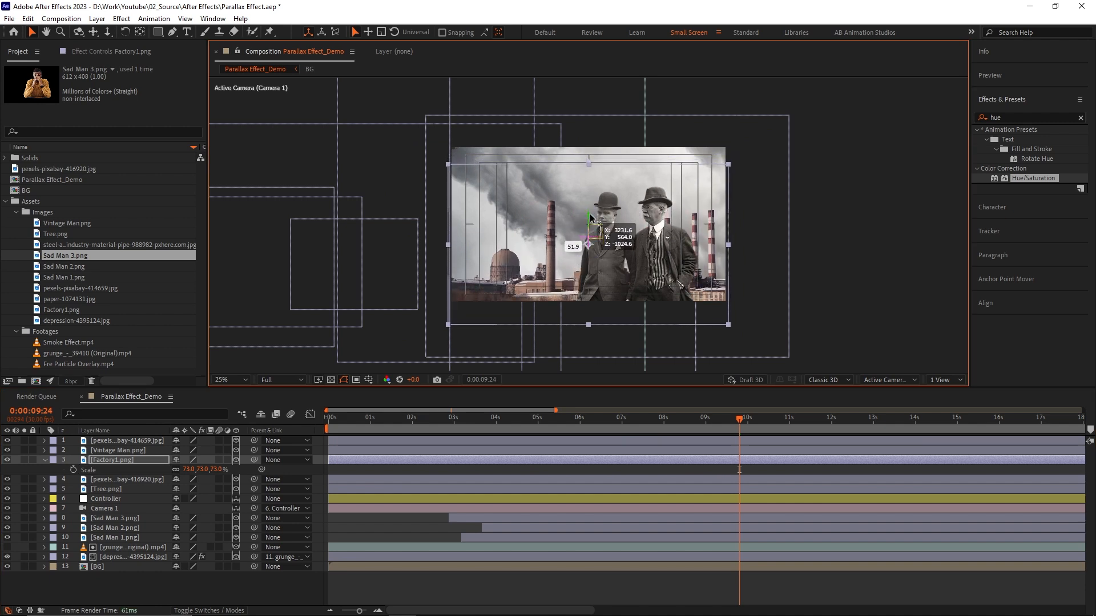
Place pexels-pixabay-414659.jpg directly below Factory1.png in the layer stack and set its blending mode to Overlay.
click(129, 442)
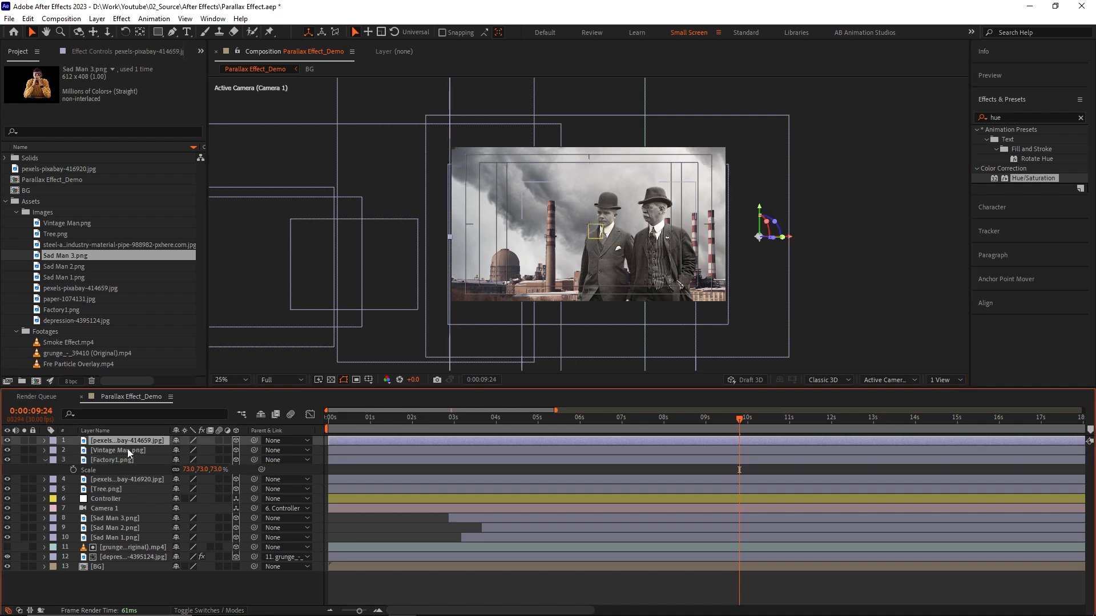
drag(131, 440, 137, 473)
click(240, 611)
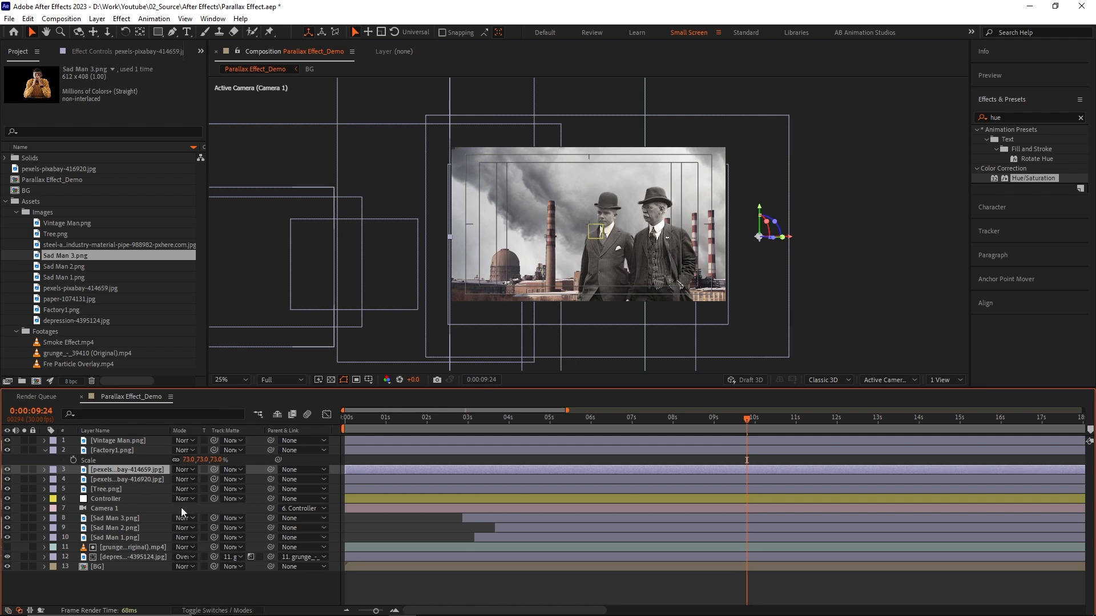
click(189, 468)
click(232, 169)
click(185, 469)
click(235, 237)
click(188, 469)
click(231, 329)
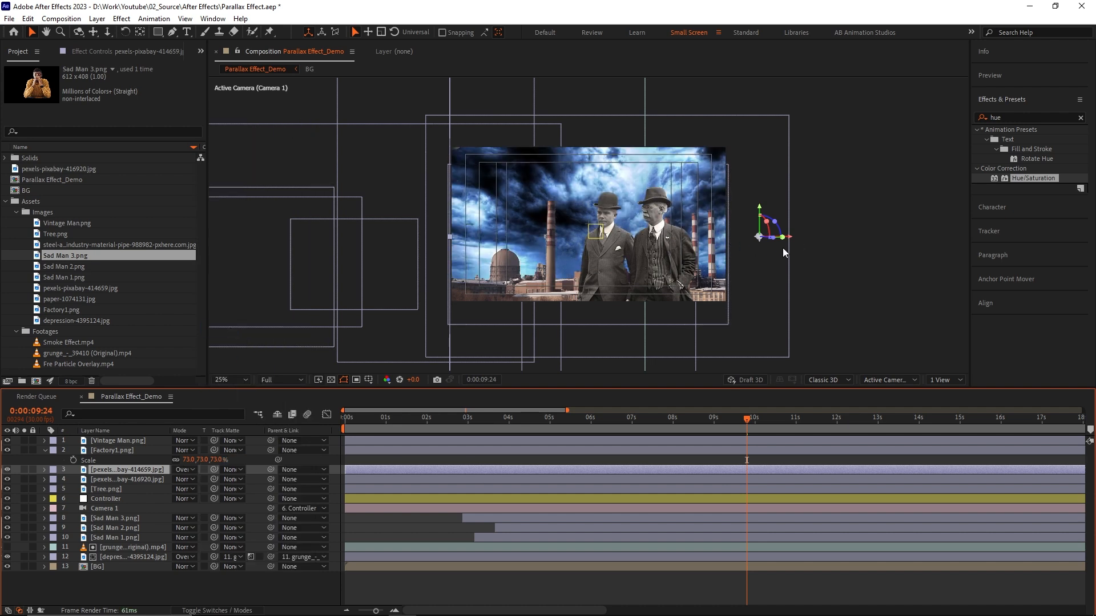
drag(788, 235, 860, 245)
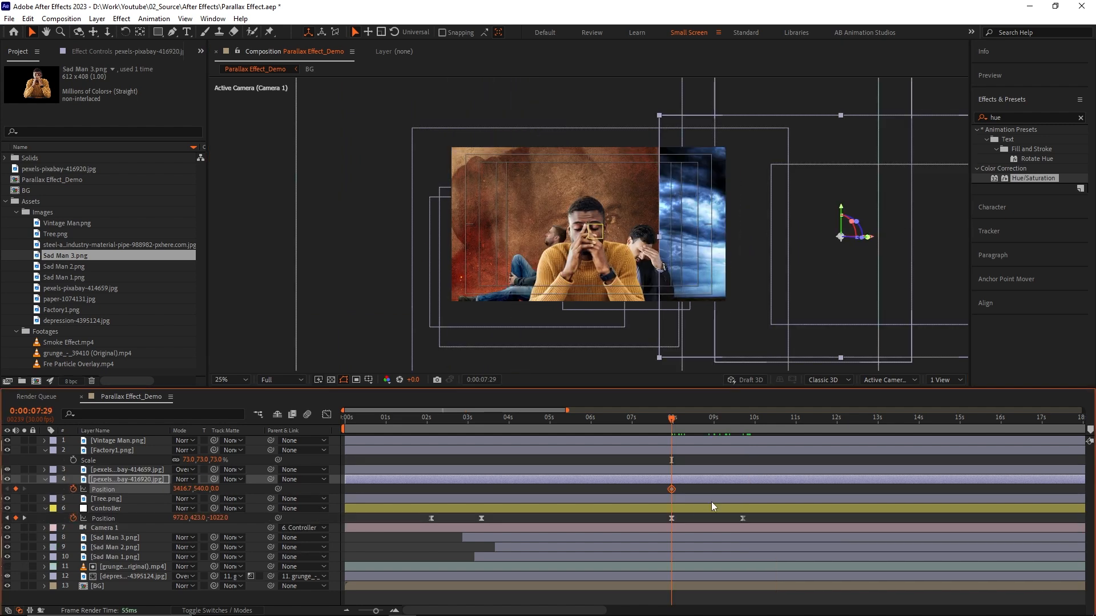
Trim the starts of the Vintage Man, Factory1 and two pexels-pixabay sky layers to 0:00:07:29.
click(686, 445)
shift+click(680, 477)
key(alt+bracketleft)
Keyframe pexels-pixabay-416920.jpg's X position from 4480.7 at 0:00:07:29 to 3416.7 at 0:00:09:21 and preview the transition.
click(680, 478)
drag(672, 489, 740, 491)
click(721, 479)
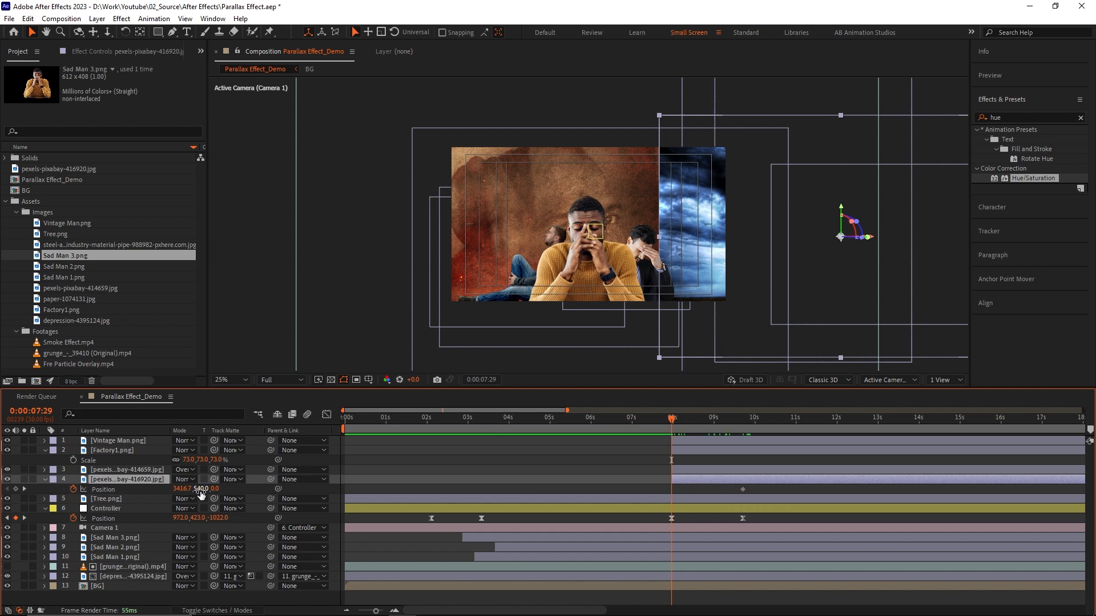
click(24, 489)
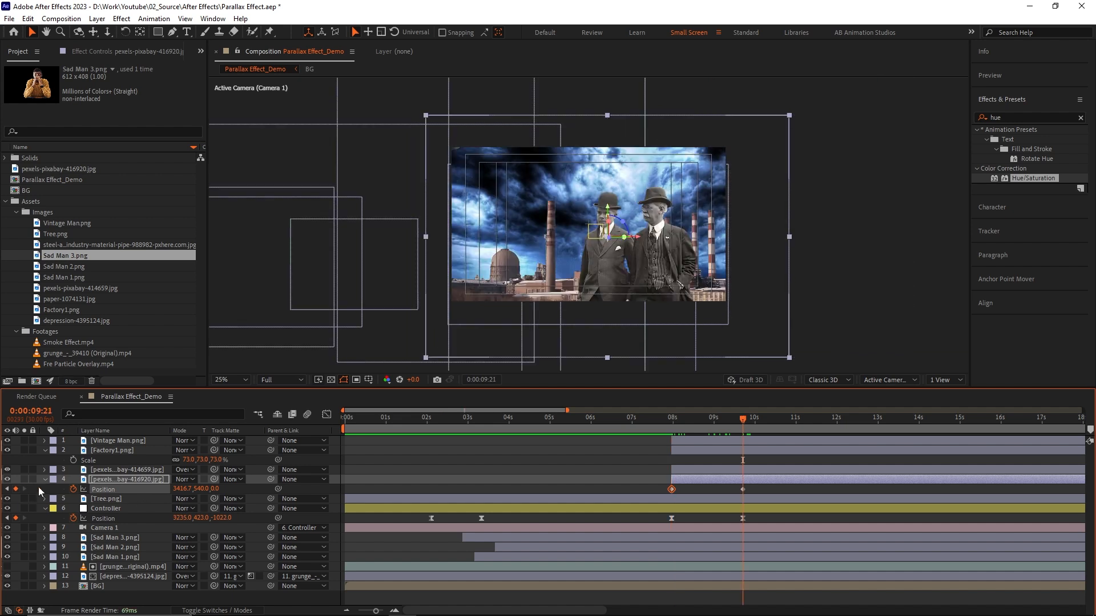
click(7, 489)
drag(182, 489, 797, 503)
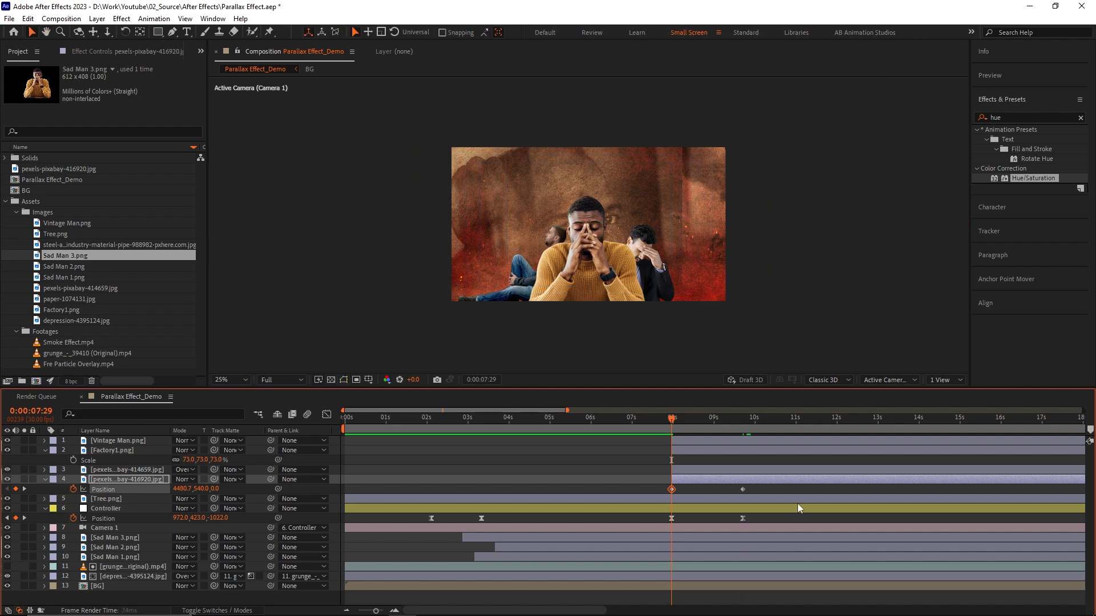
key(space)
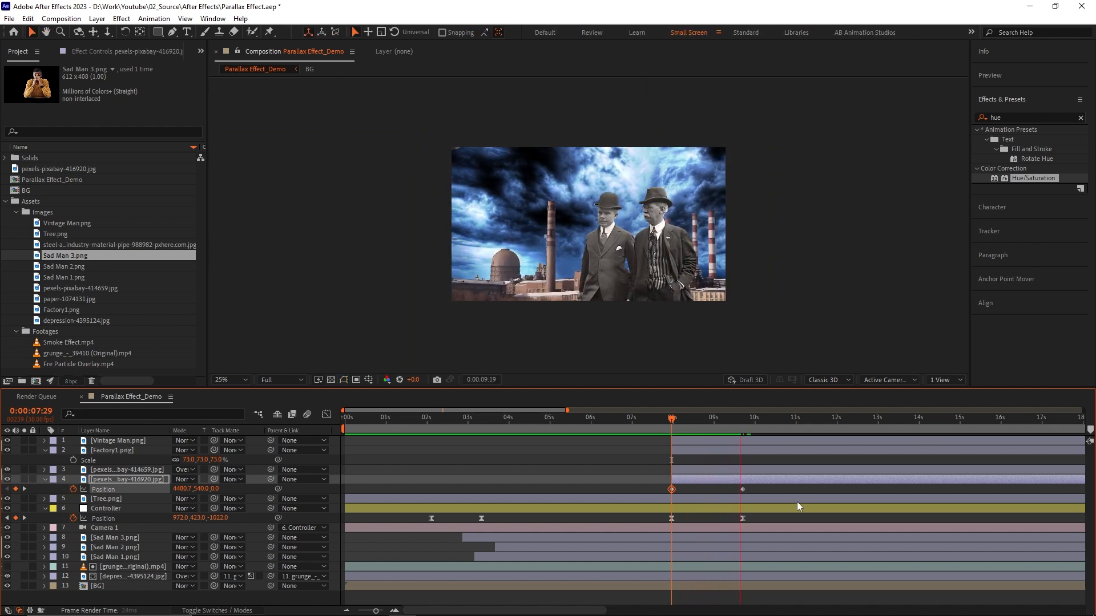
drag(715, 419, 667, 422)
key(space)
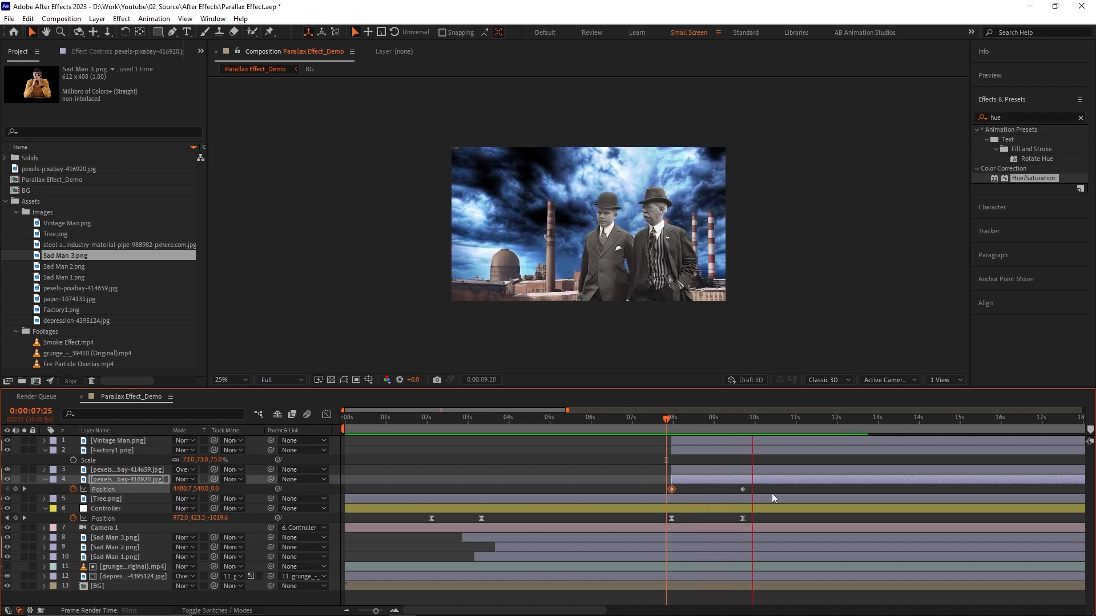
Easy-ease both Position keyframes of pexels-pixabay-416920.jpg and shape their speed curve to peak early, at about 0:00:08:10.
key(space)
drag(763, 487, 664, 494)
key(F9)
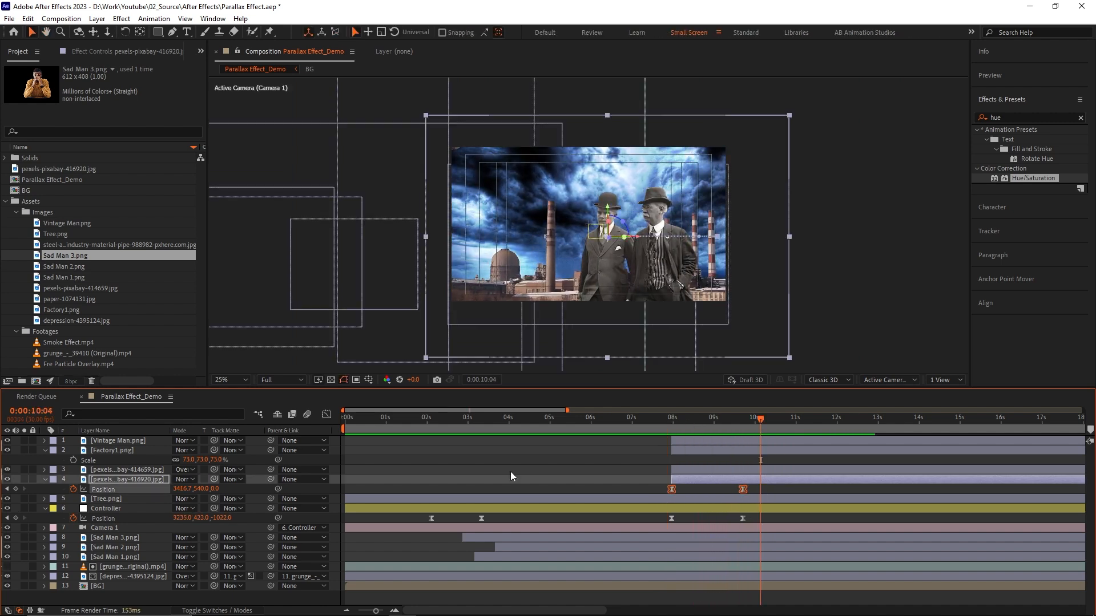
click(326, 415)
drag(778, 528, 707, 578)
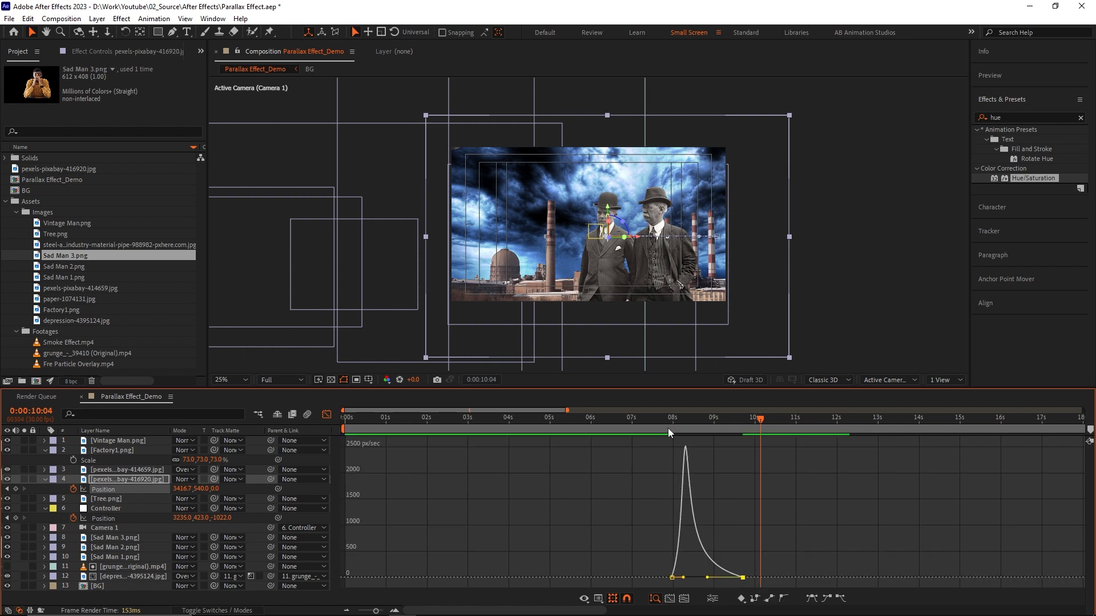
Preview the eased camera and sky transition to the factory scene, starting from about 0:00:07:20.
click(667, 425)
key(space)
drag(678, 425, 679, 430)
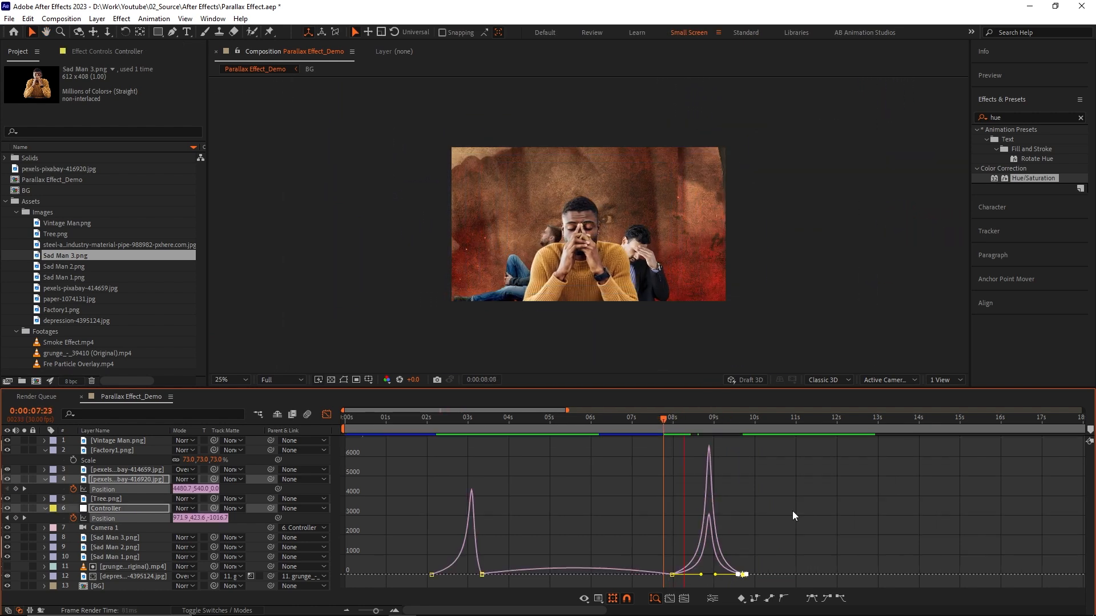
key(h)
key(space)
click(327, 415)
drag(675, 424, 659, 426)
key(space)
key(v)
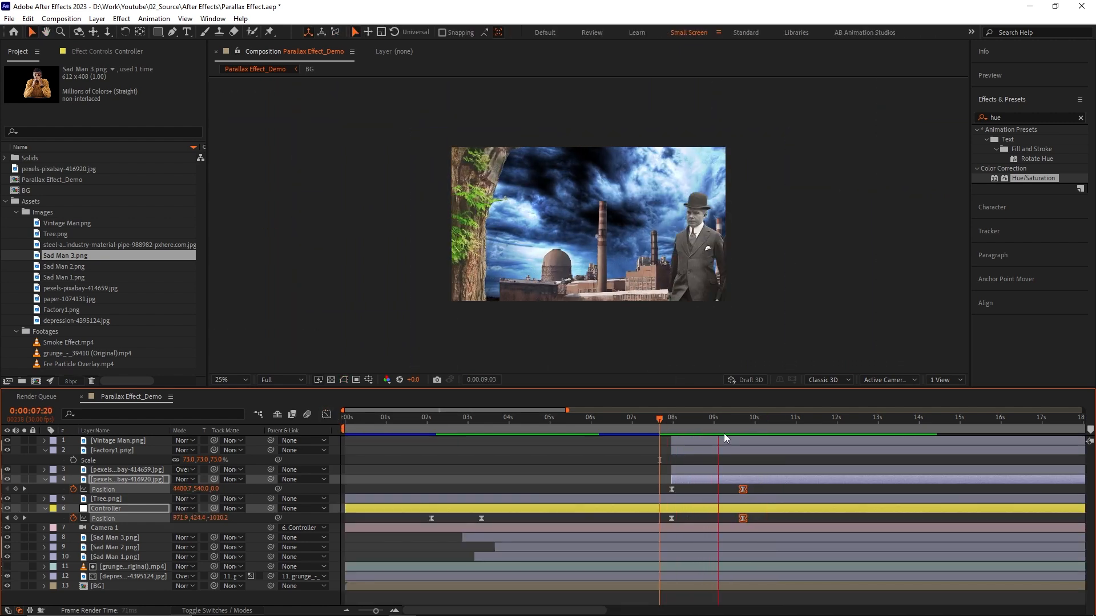
Shape the Controller and pexels-pixabay-416920.jpg Position speed curves to peak near 0:00:09:11 and move their last keyframes to about 0:00:10:02.
drag(763, 484, 629, 529)
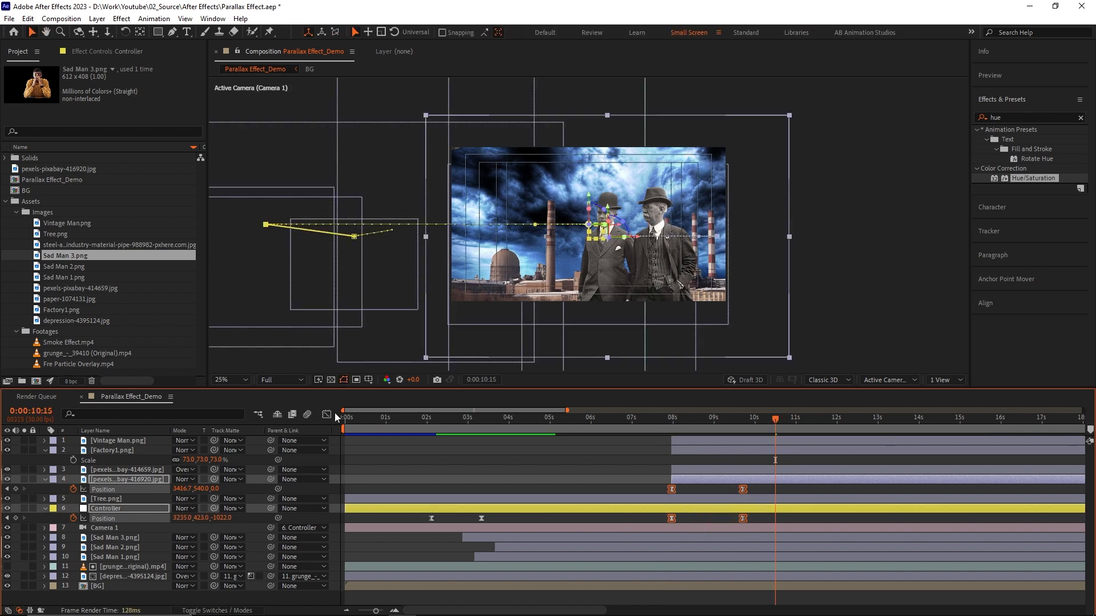
click(326, 414)
drag(666, 548, 707, 574)
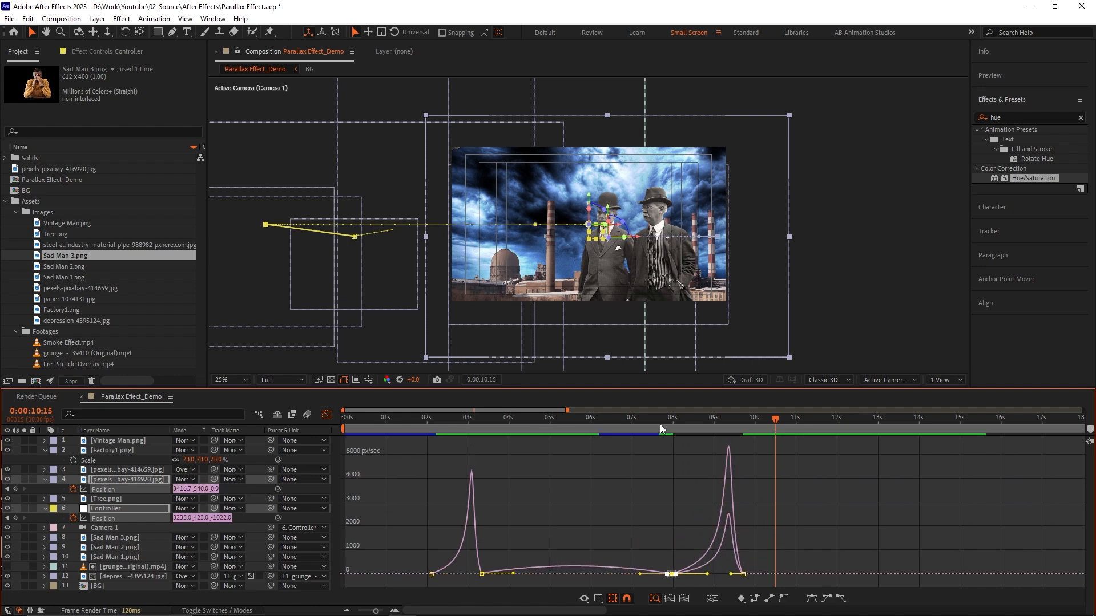
click(660, 423)
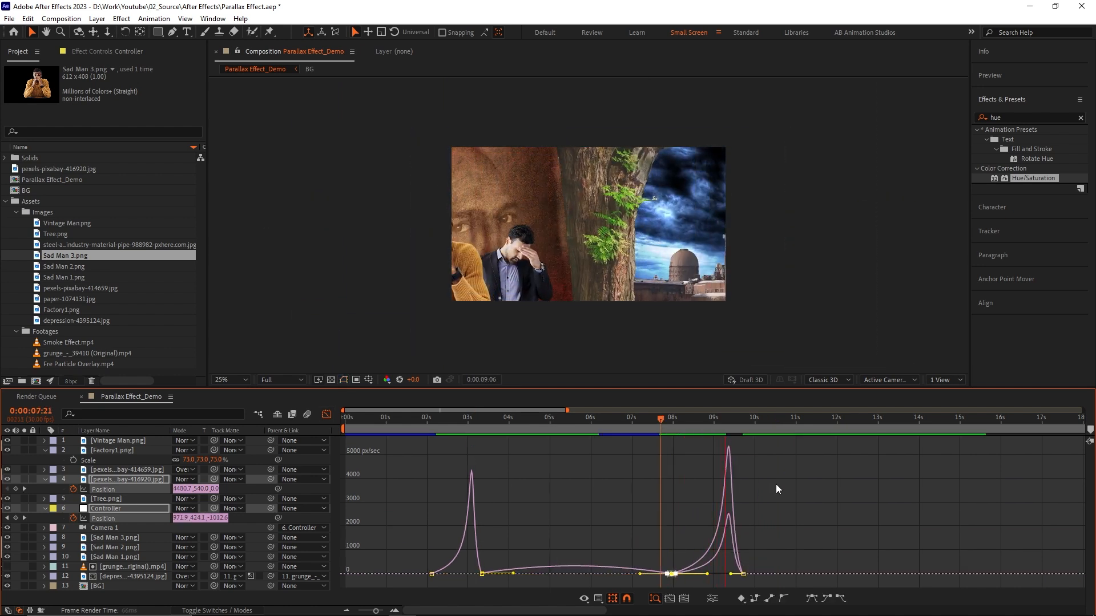
key(space)
click(330, 413)
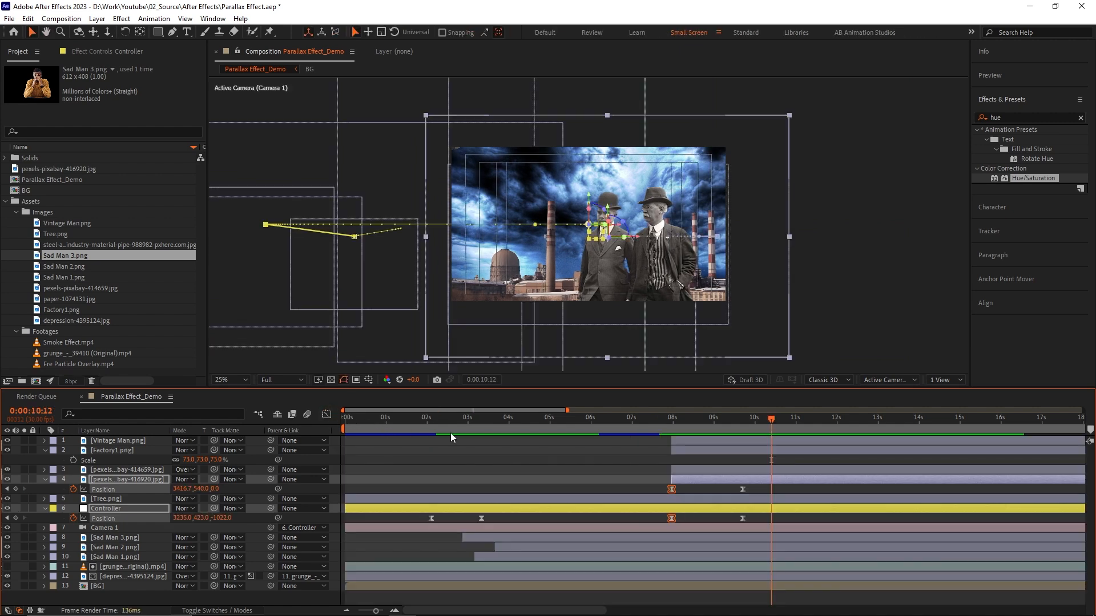
drag(763, 486, 759, 516)
Keyframe pexels-pixabay-414659.jpg's Opacity from 0% at 0:00:07:29 to 100% at about 0:00:09:03.
drag(670, 421, 672, 421)
click(694, 473)
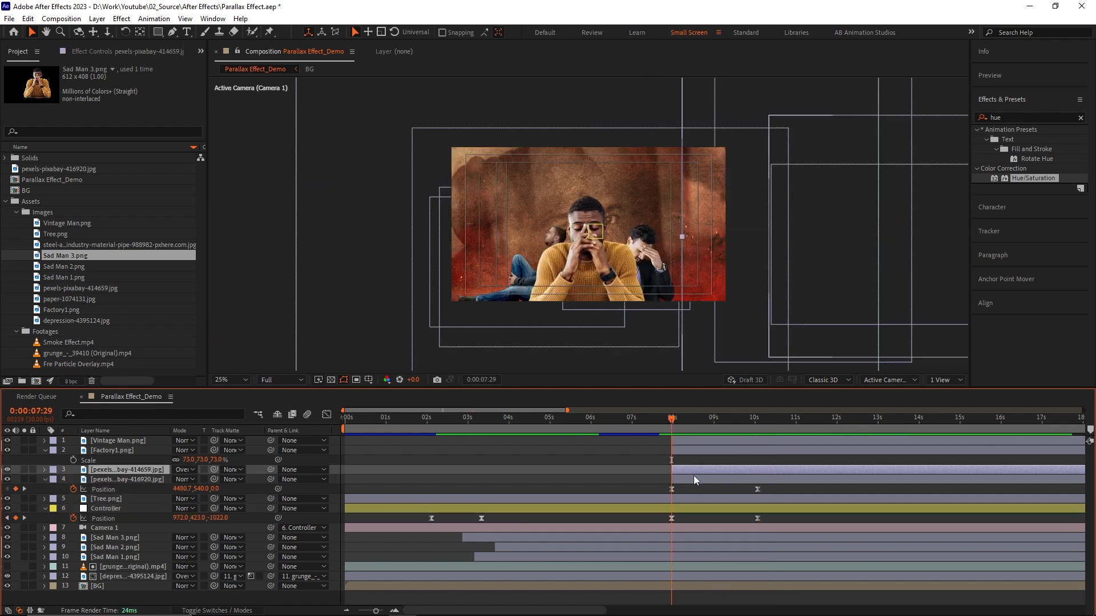
key(t)
click(74, 479)
drag(671, 480, 718, 480)
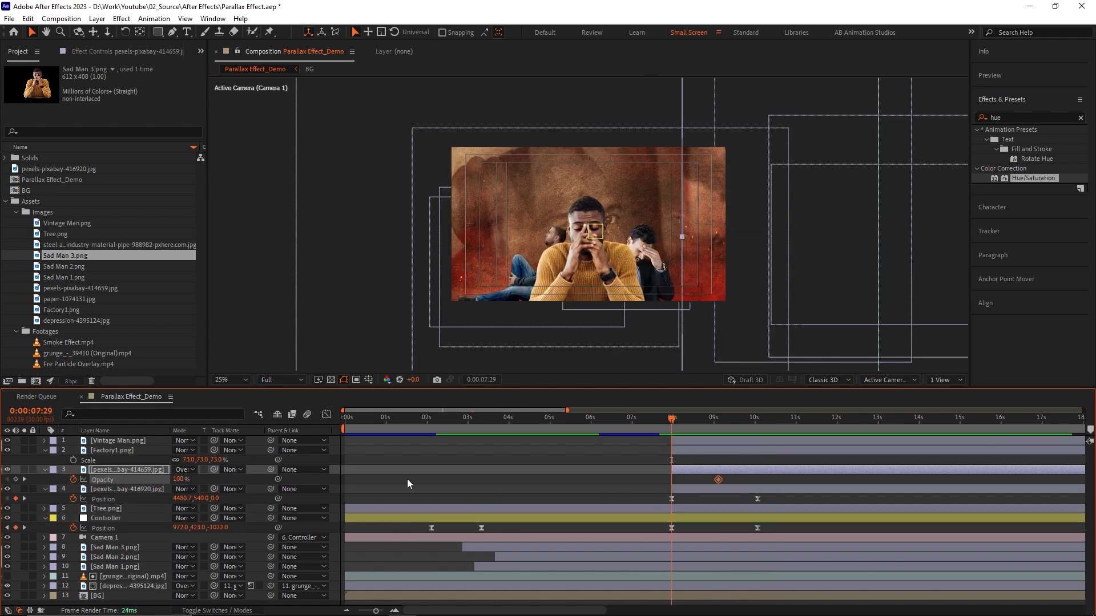
drag(178, 480, 85, 485)
key(space)
Lengthen the pexels-pixabay-414659.jpg fade and shift the layer so it runs from about 0:00:08:25 to 0:00:10:26, and preview it.
drag(718, 480, 757, 479)
drag(770, 469, 808, 468)
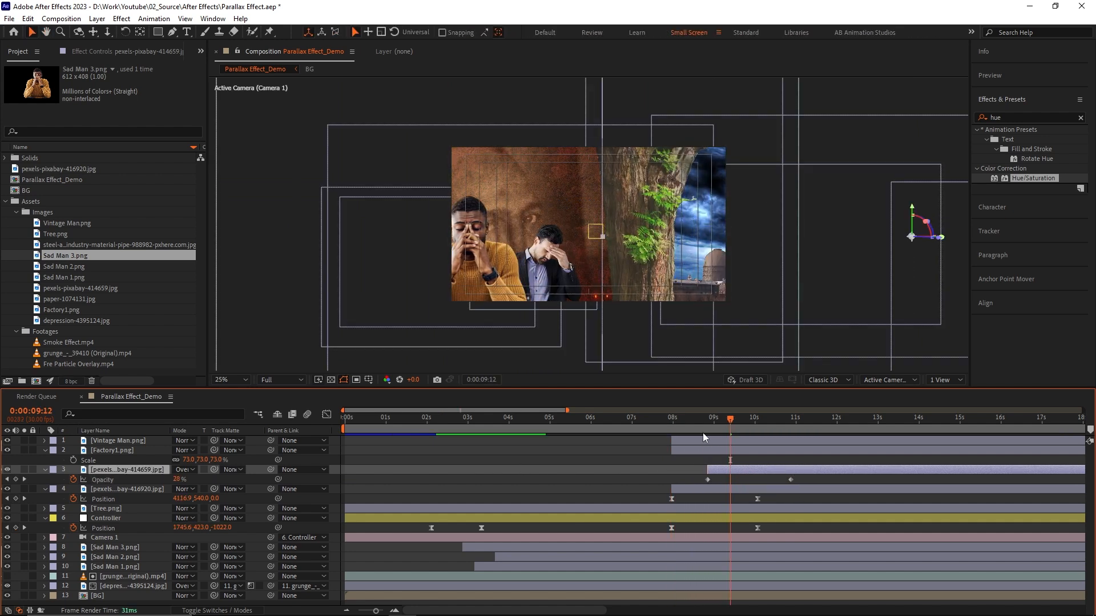
click(675, 423)
key(space)
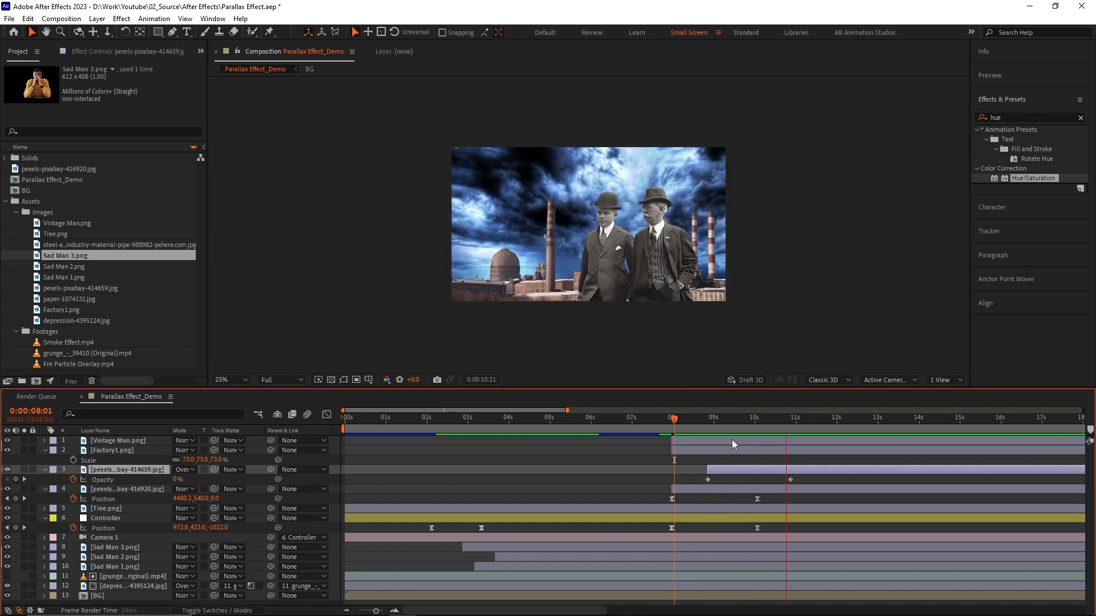
key(space)
Keyframe pexels-pixabay-414659.jpg's X position from 4877.4 at the layer's start to 3626.9 at 0:00:21:12.
key(minus)
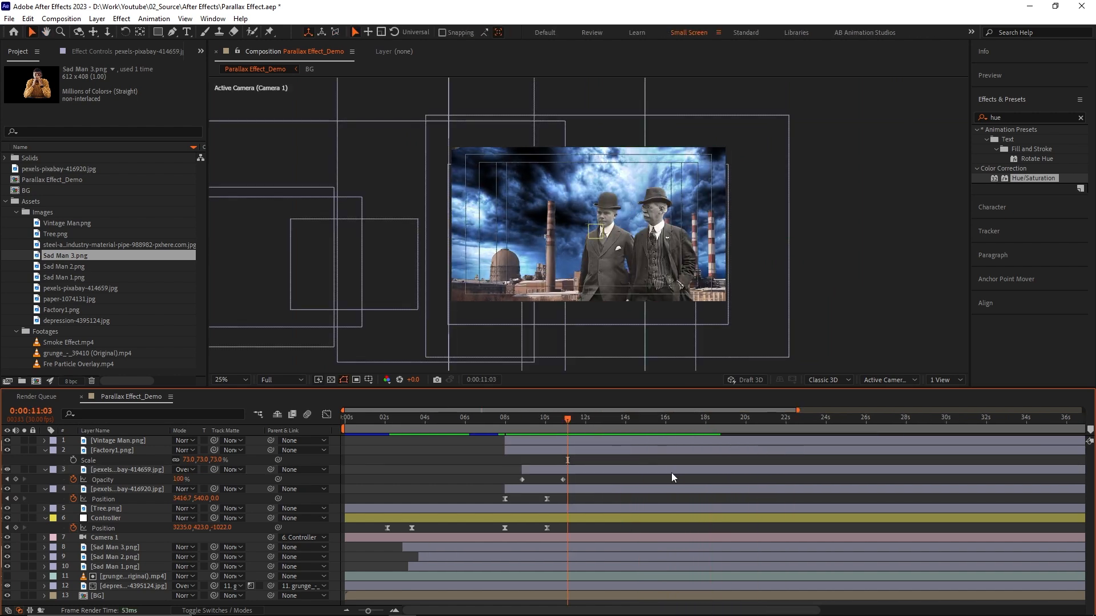
key(p)
click(74, 480)
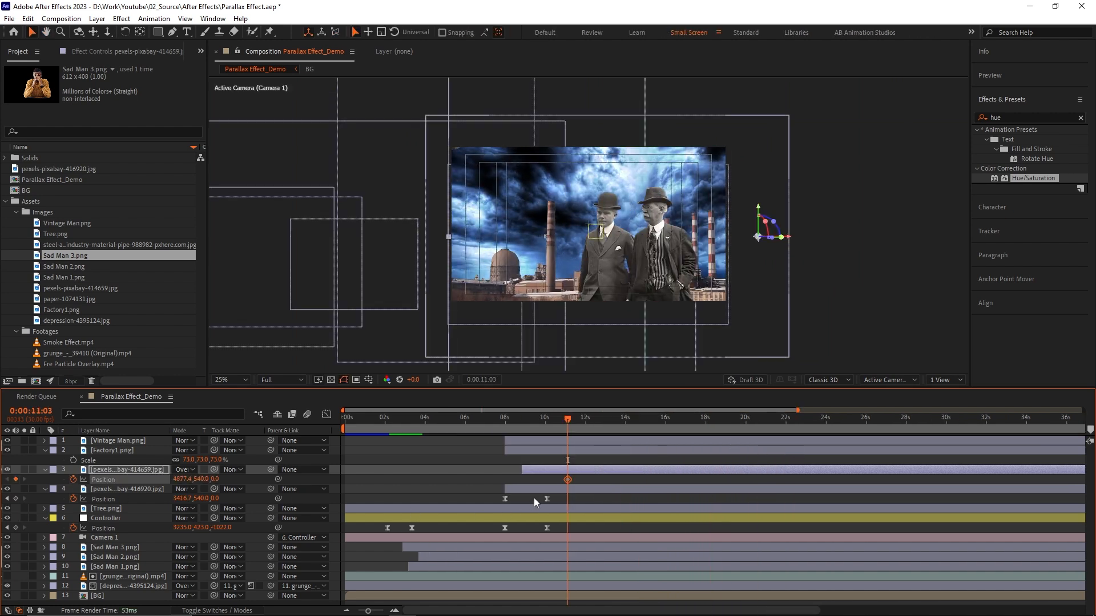
drag(565, 483, 545, 481)
drag(595, 423, 774, 433)
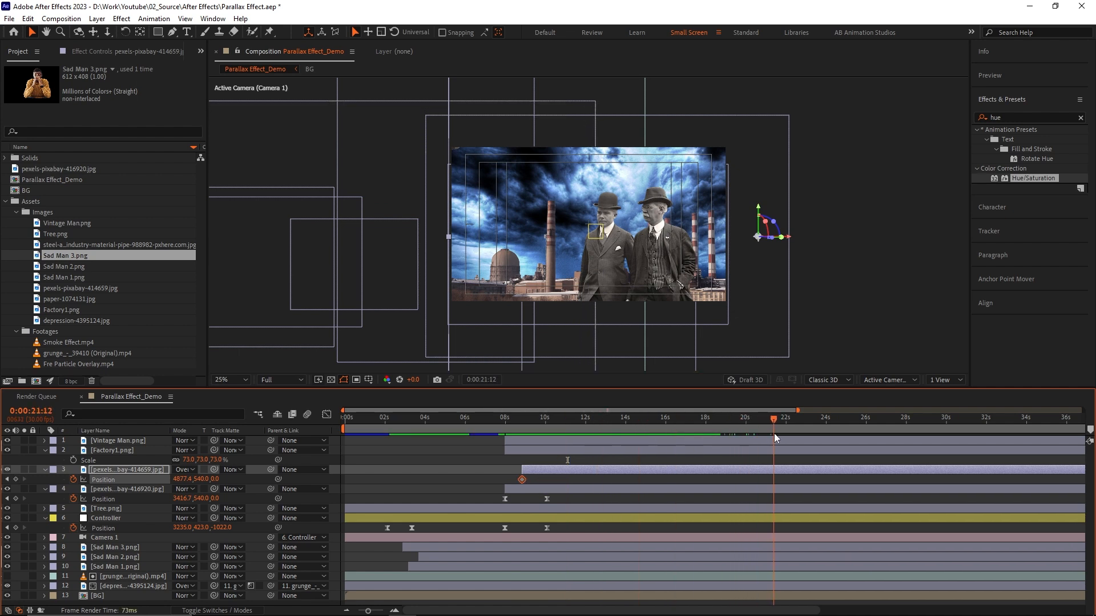
drag(791, 238, 656, 240)
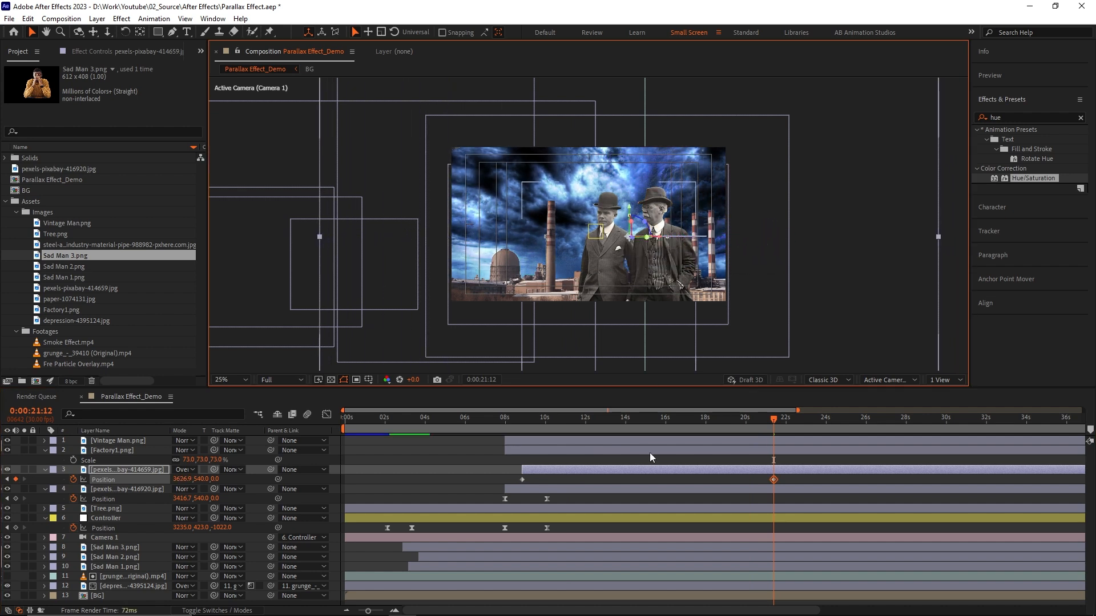
Keyframe pexels-pixabay-416920.jpg's Scale from 100% at about 0:00:09:12 to 105.9% at 0:00:21:12 and preview the scene.
click(584, 492)
key(alt+shift+s)
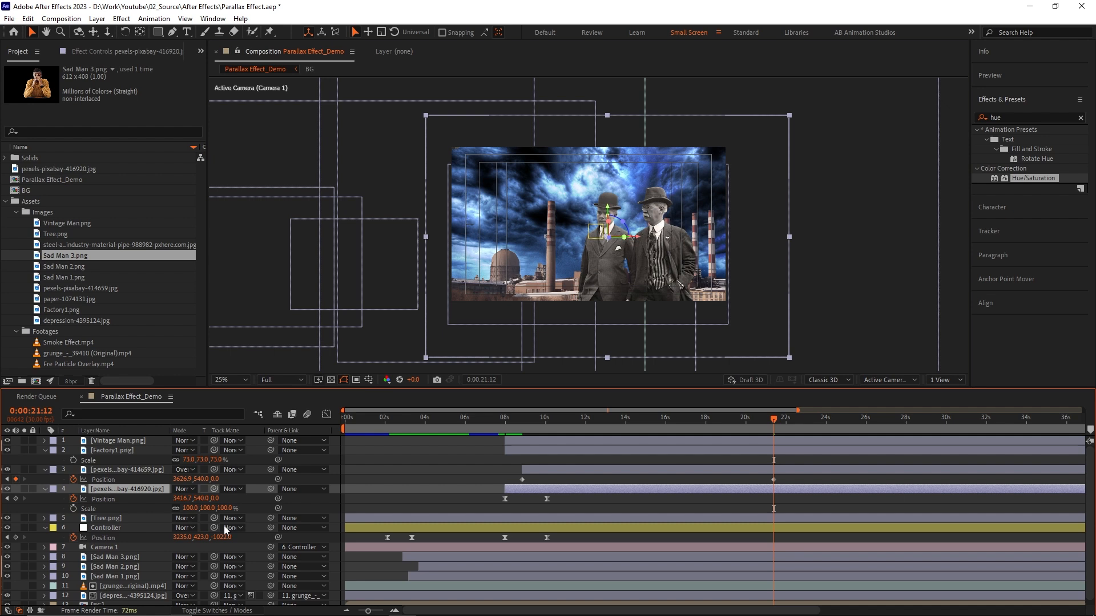
click(103, 511)
drag(774, 509, 534, 508)
drag(191, 508, 227, 506)
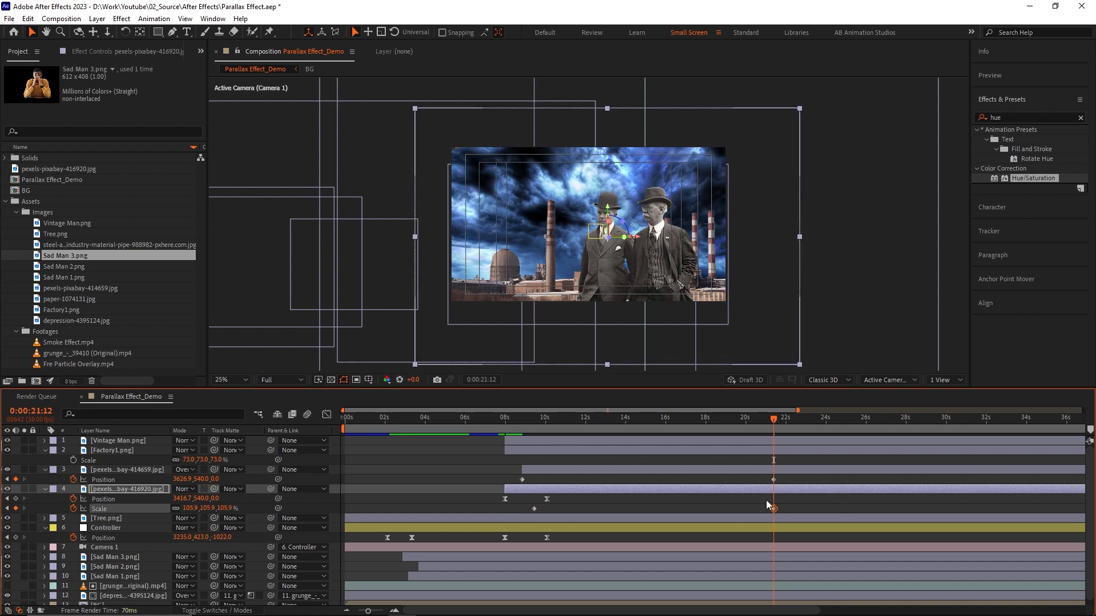
click(503, 417)
key(space)
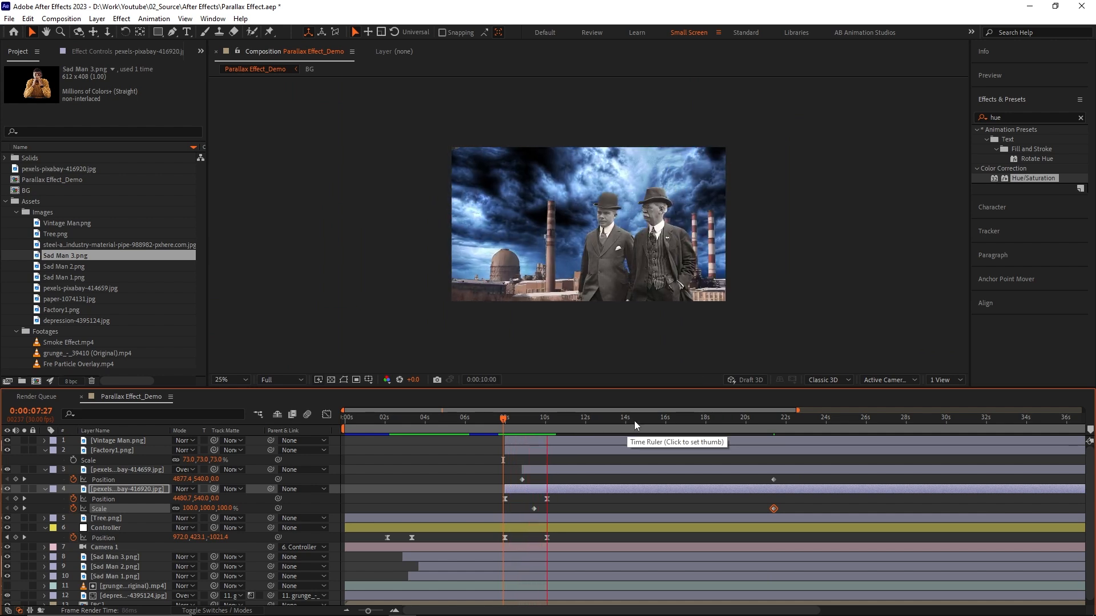
key(space)
Keyframe Factory1.png's X position from 3251.6 at 0:00:07:29 to 3223.6 at 0:00:21:12.
click(511, 451)
key(p)
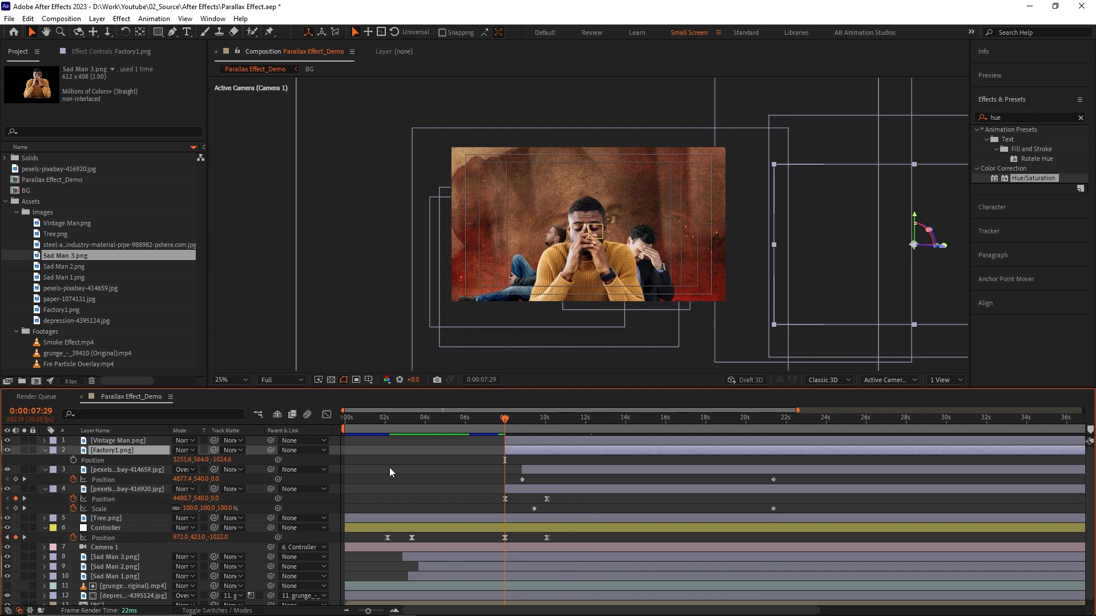
click(73, 460)
click(773, 428)
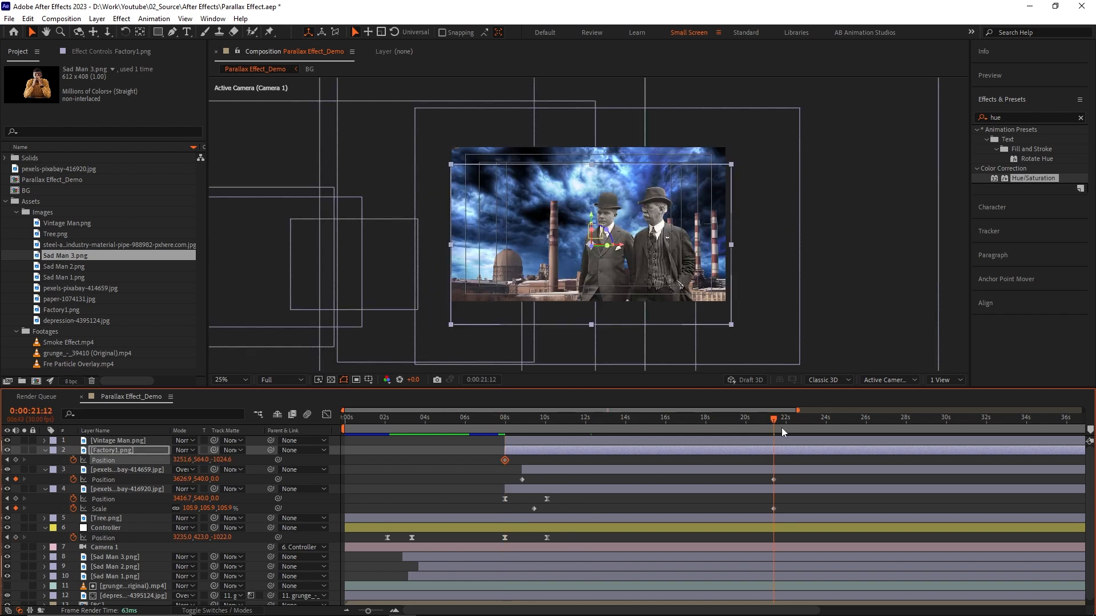
drag(622, 247, 618, 247)
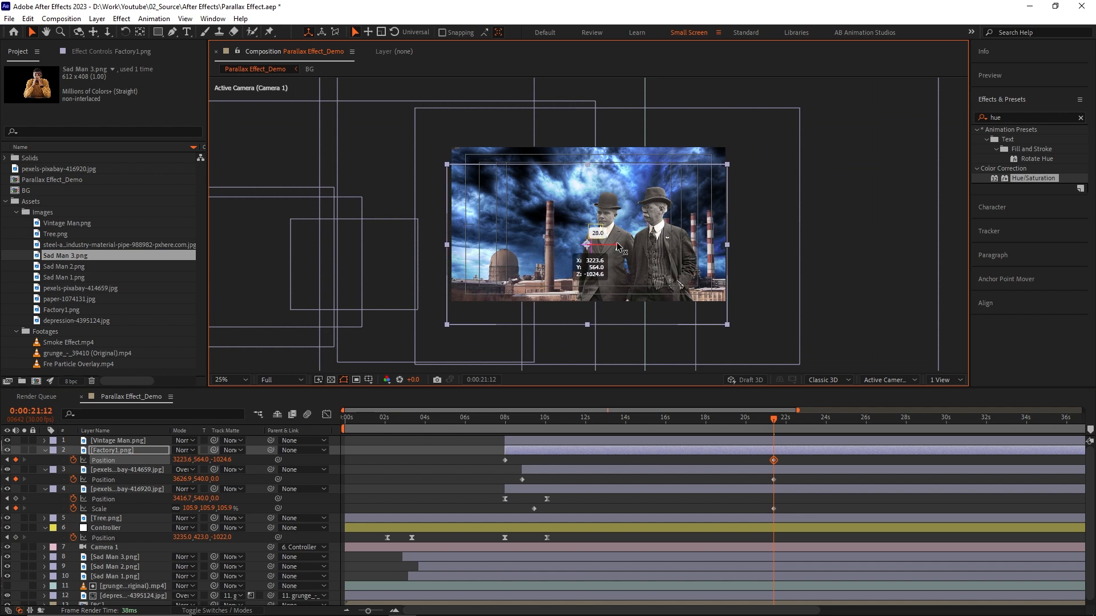
Keyframe Vintage Man.png's X position from 3316.7 at 0:00:07:29 to a point slightly farther left in the scene at 0:00:21:12.
click(515, 436)
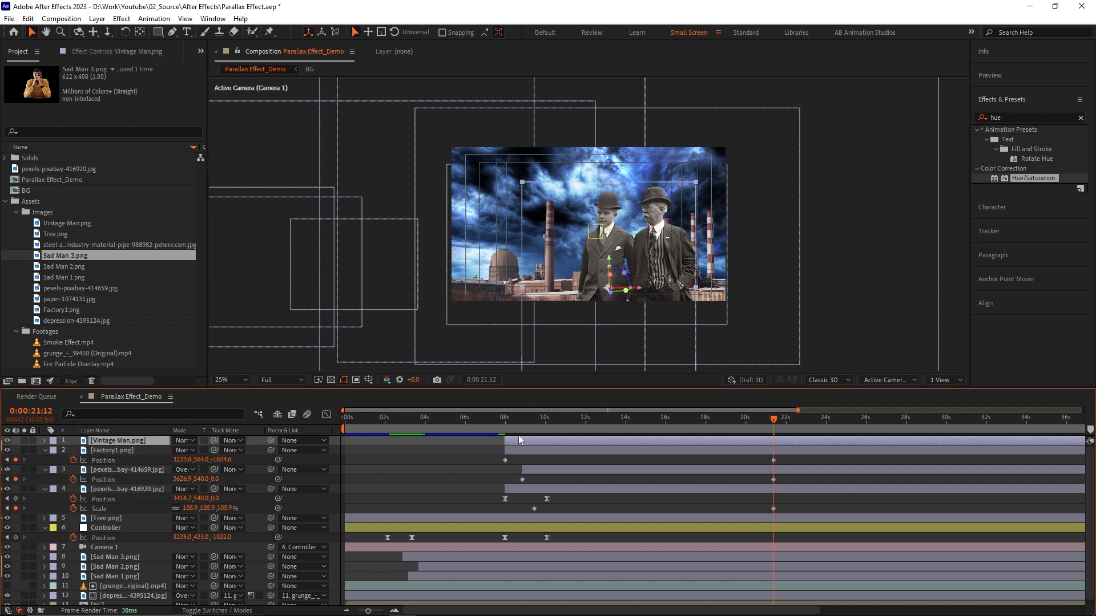
click(508, 423)
key(p)
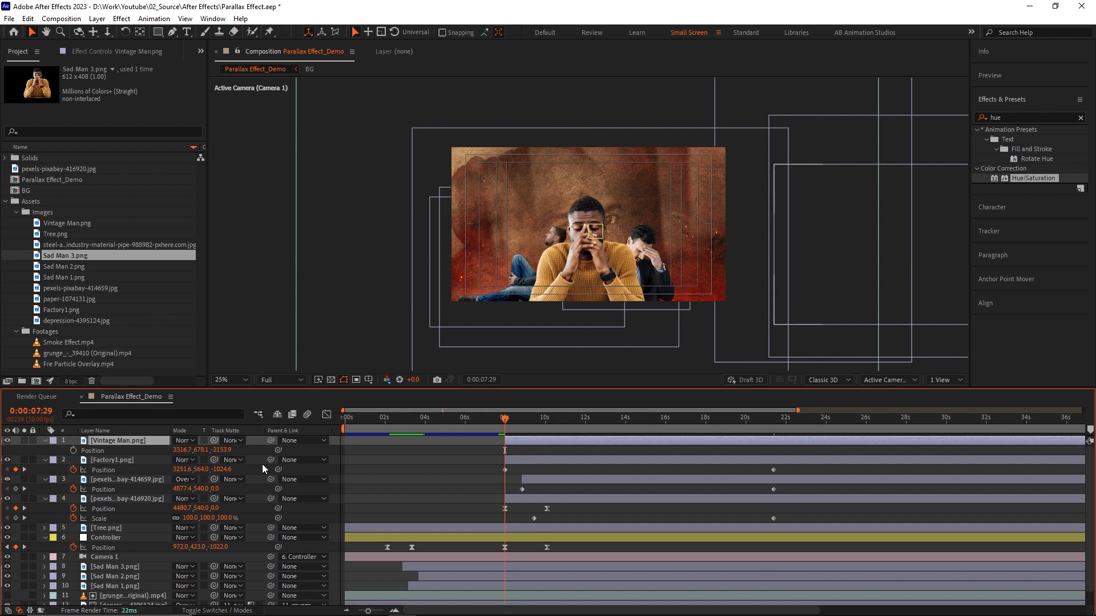
click(74, 450)
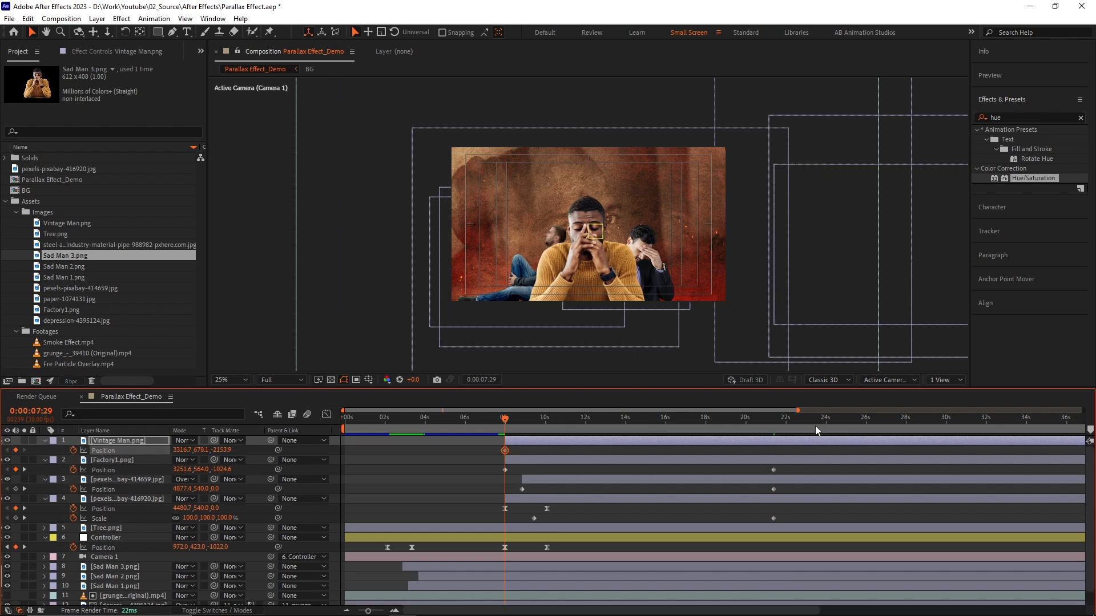
click(773, 422)
drag(642, 293, 618, 292)
click(502, 423)
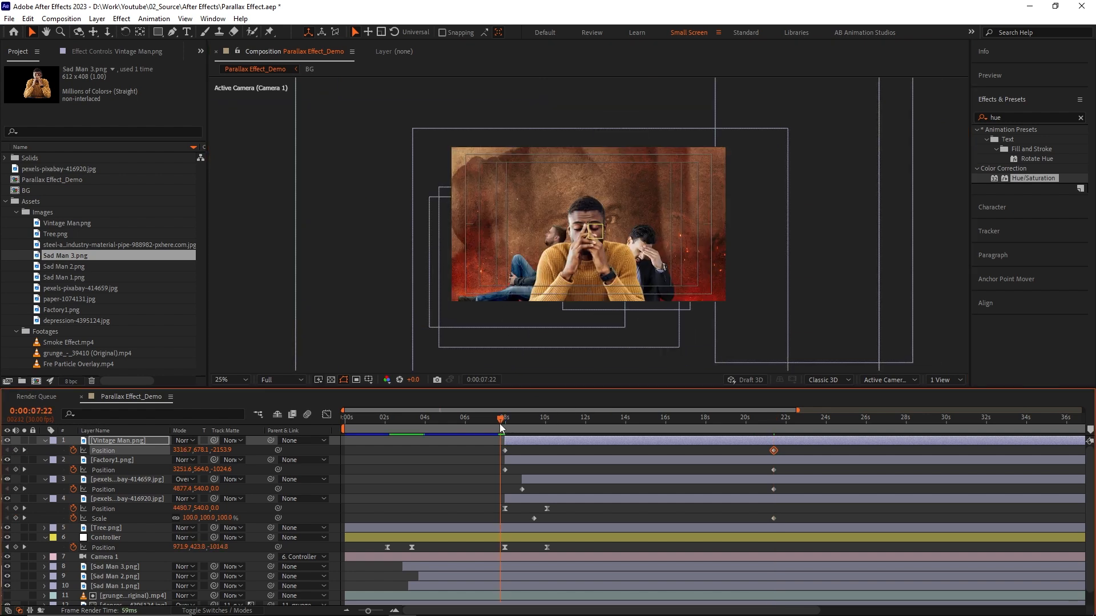
Apply Hue/Saturation with Master Saturation -100 to pexels-pixabay-416920.jpg and copy the effect to Factory1.png.
click(971, 117)
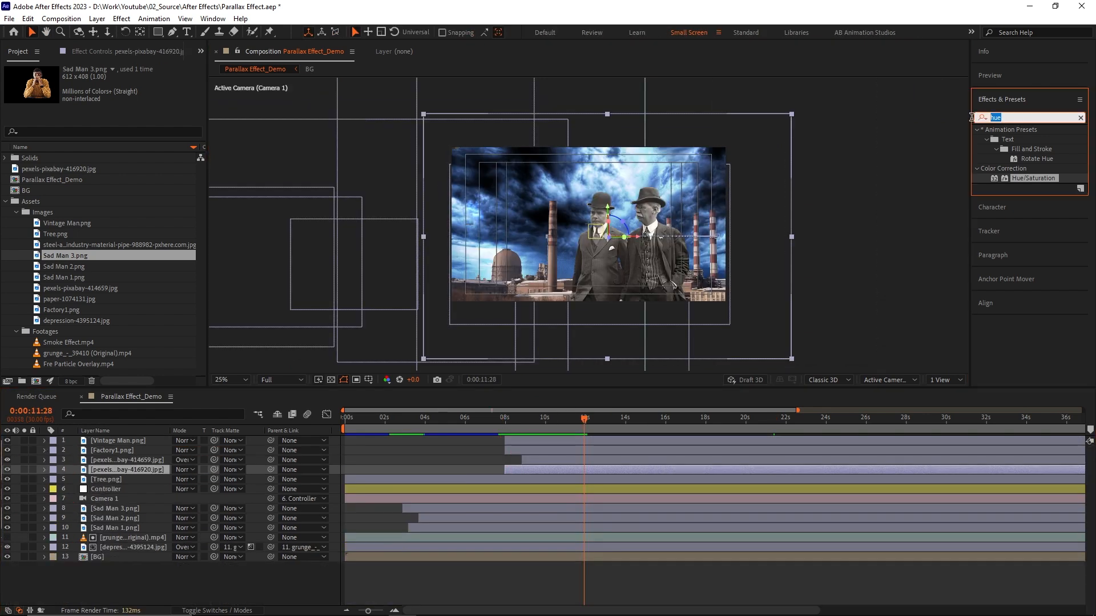
double_click(1043, 180)
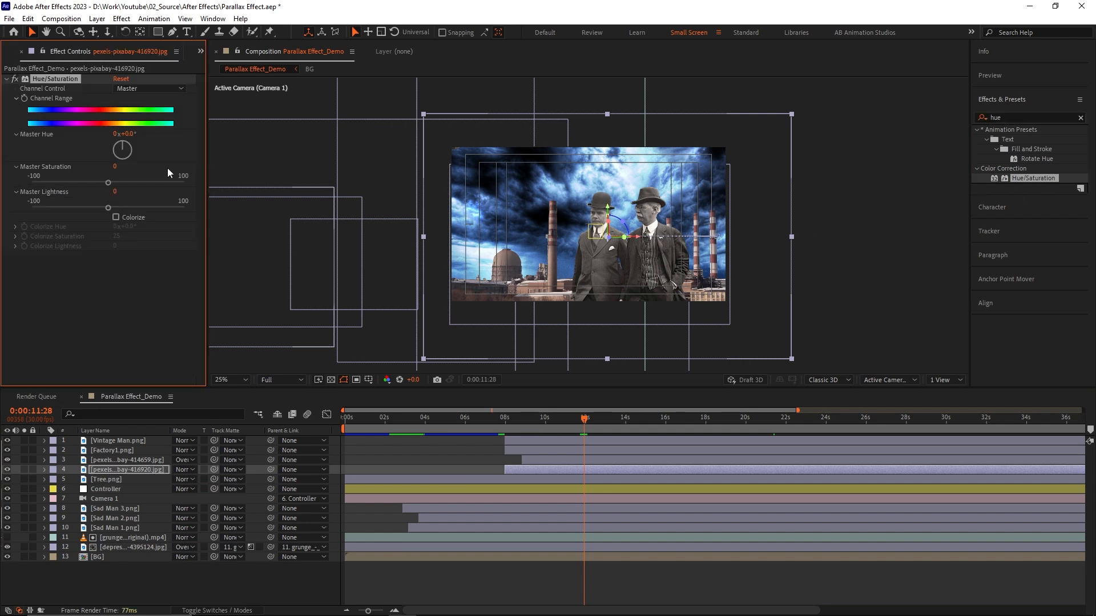
drag(108, 181, 12, 179)
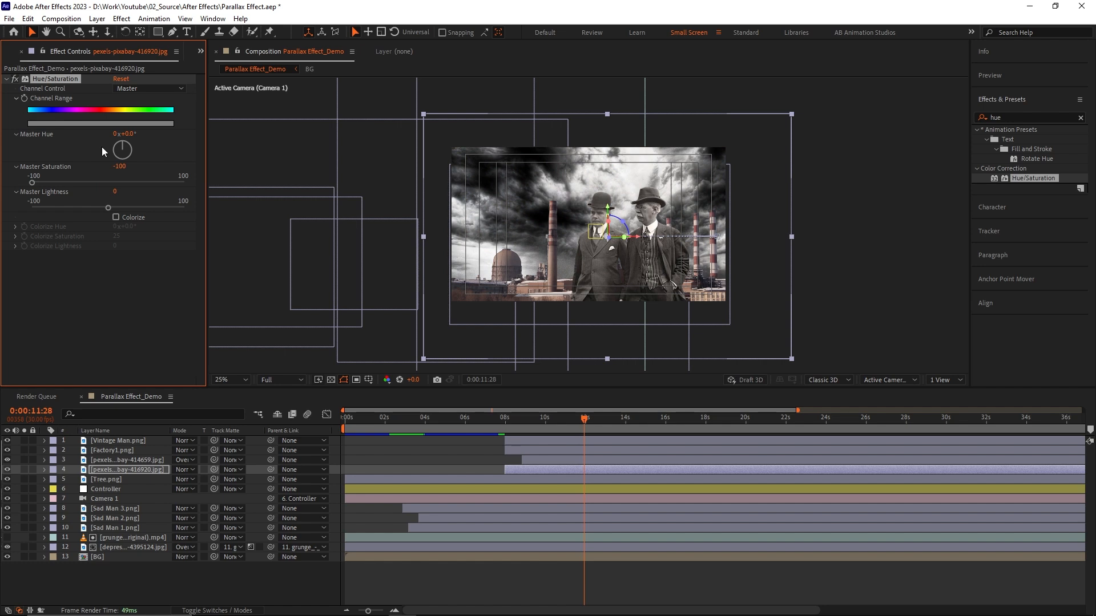
click(546, 452)
key(ctrl+v)
click(542, 467)
click(546, 460)
click(548, 451)
Apply Brightness & Contrast to Factory1.png and set Brightness to -66.
drag(1013, 118, 926, 119)
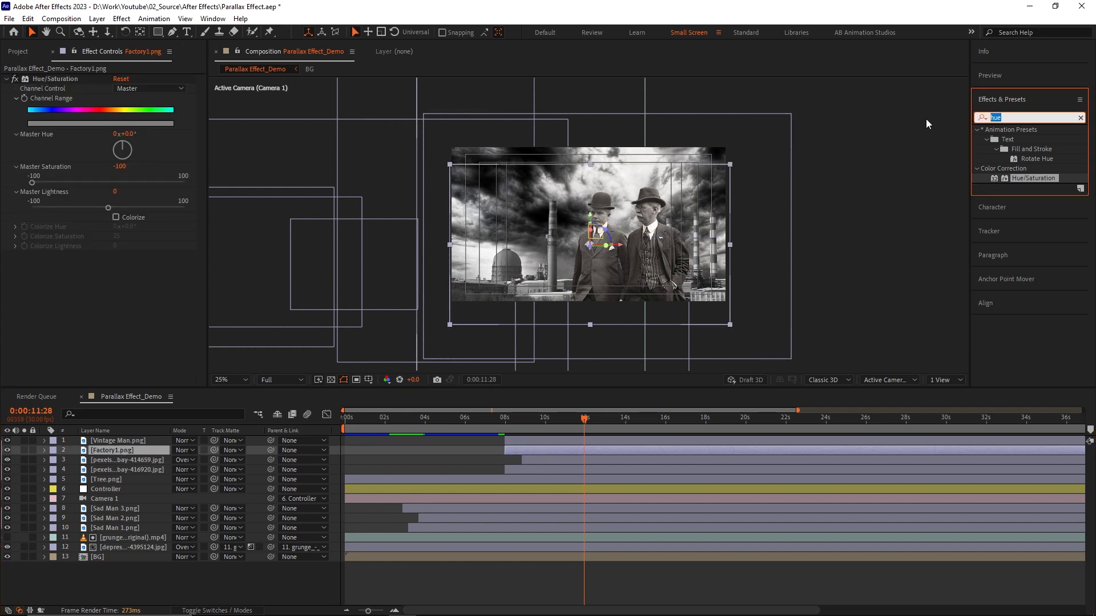
text(bright)
double_click(1025, 178)
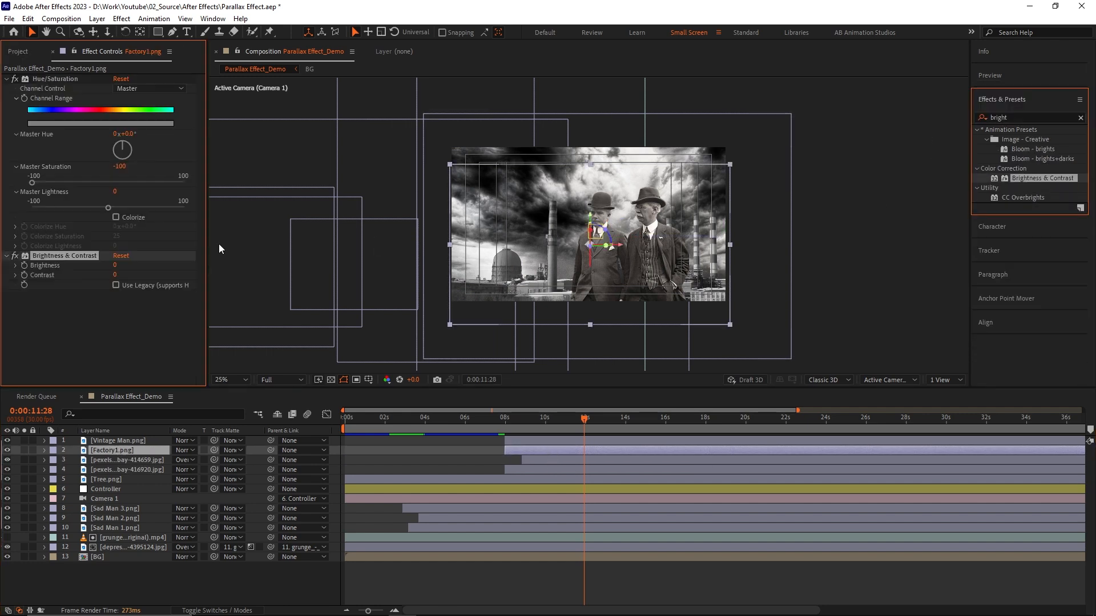
drag(125, 267, 79, 269)
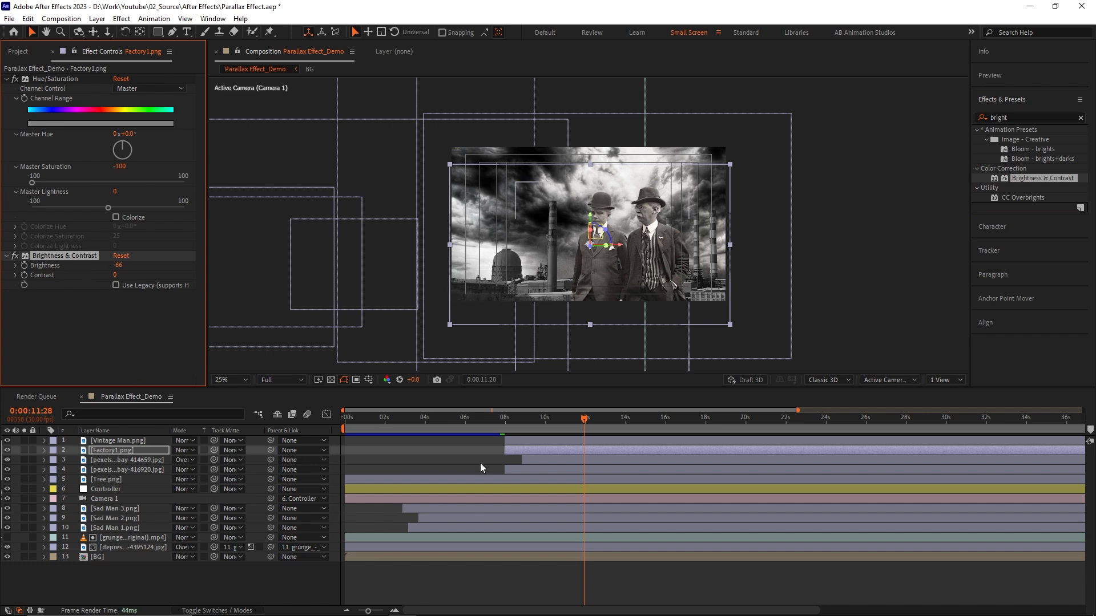
Apply Fast Box Blur to pexels-pixabay-416920.jpg with a Blur Radius of 7.0 and preview the scene from 0:00:07:12.
click(559, 469)
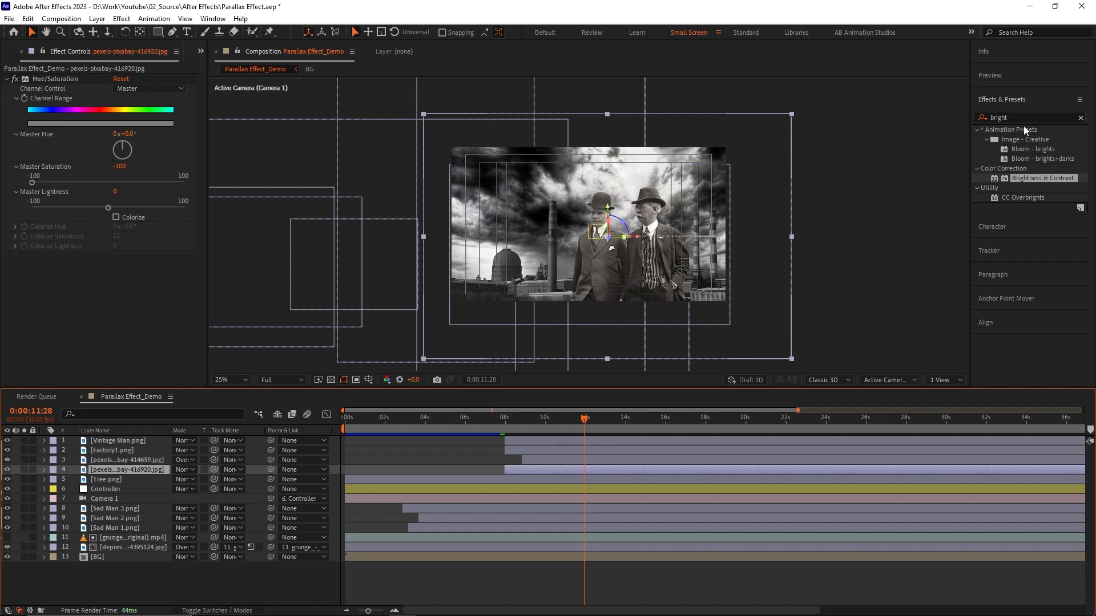
click(987, 117)
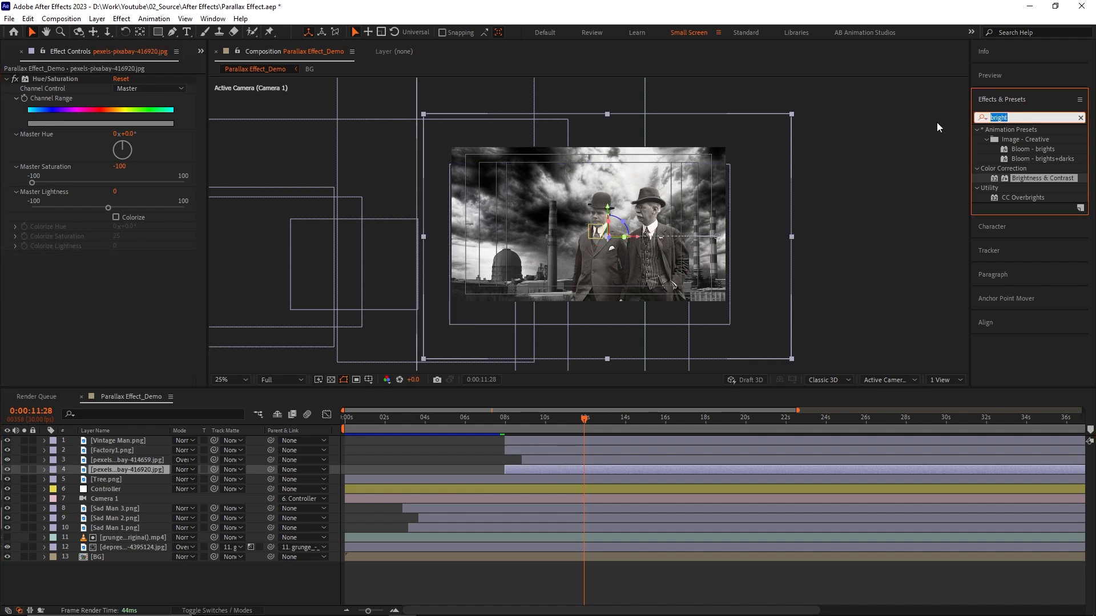
text(fast)
double_click(1044, 188)
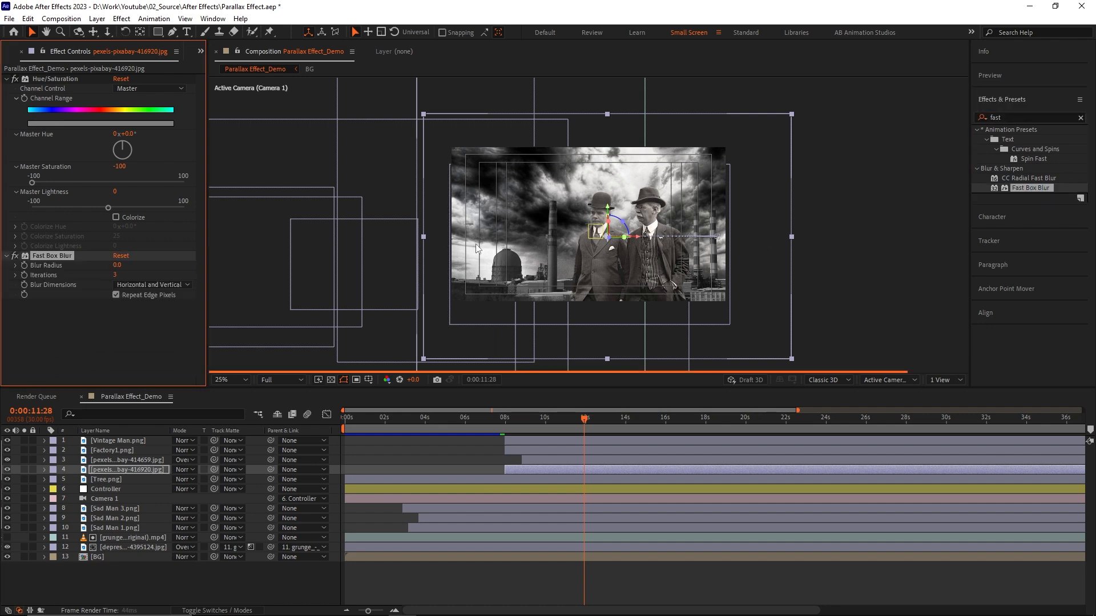
drag(117, 265, 122, 265)
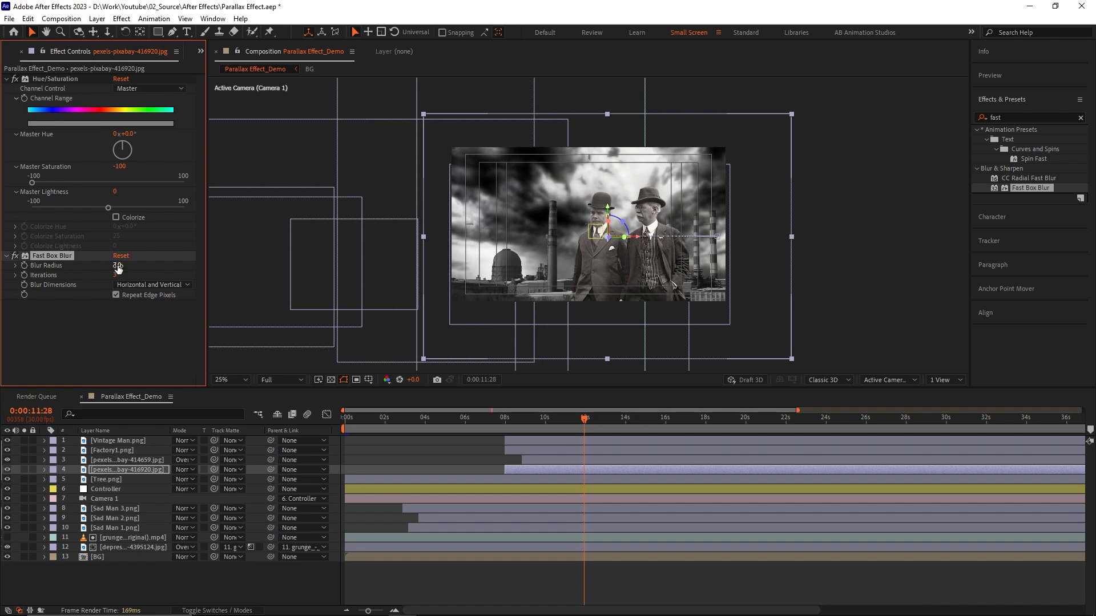
click(494, 422)
key(space)
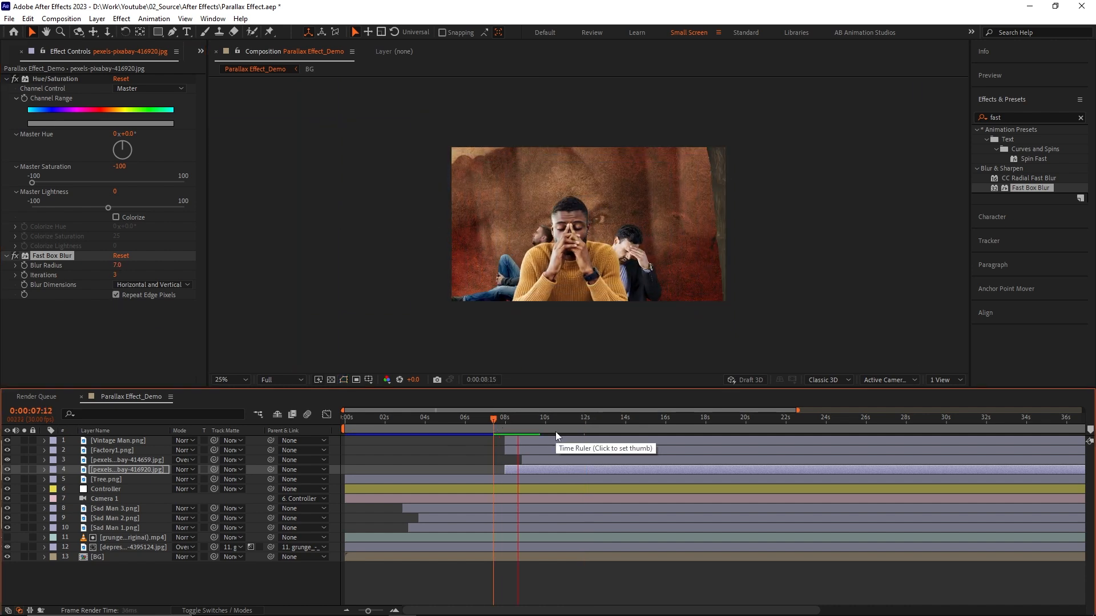
key(space)
click(445, 585)
Add Fre Particle Overlay.mp4 as the top layer from about 8 seconds in Add blending mode, and preview it from 0:00:07:20.
click(11, 51)
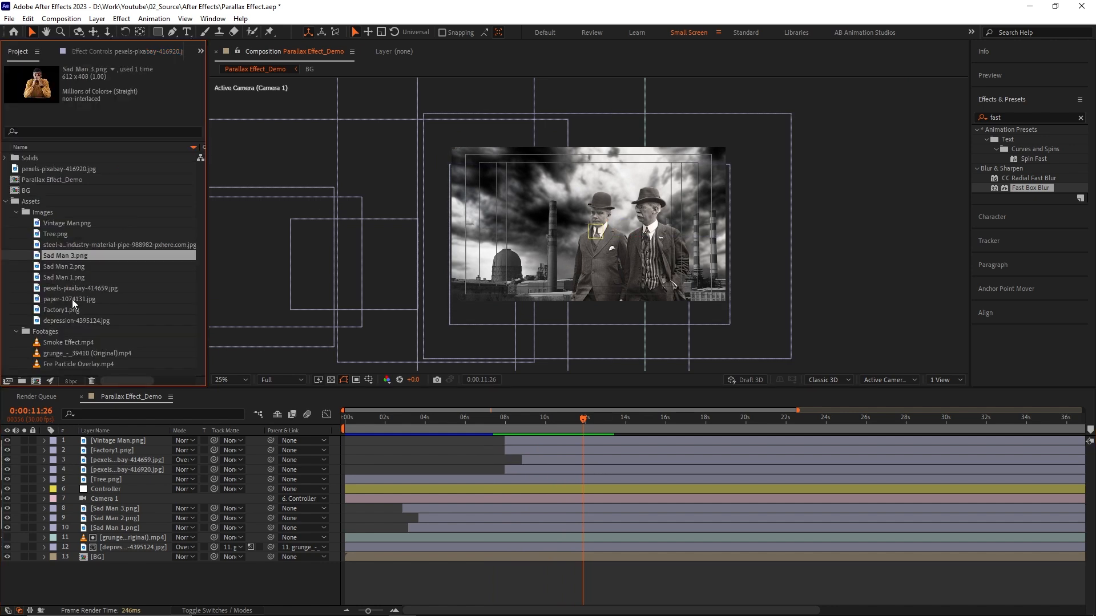
drag(60, 364, 108, 439)
drag(401, 440, 553, 436)
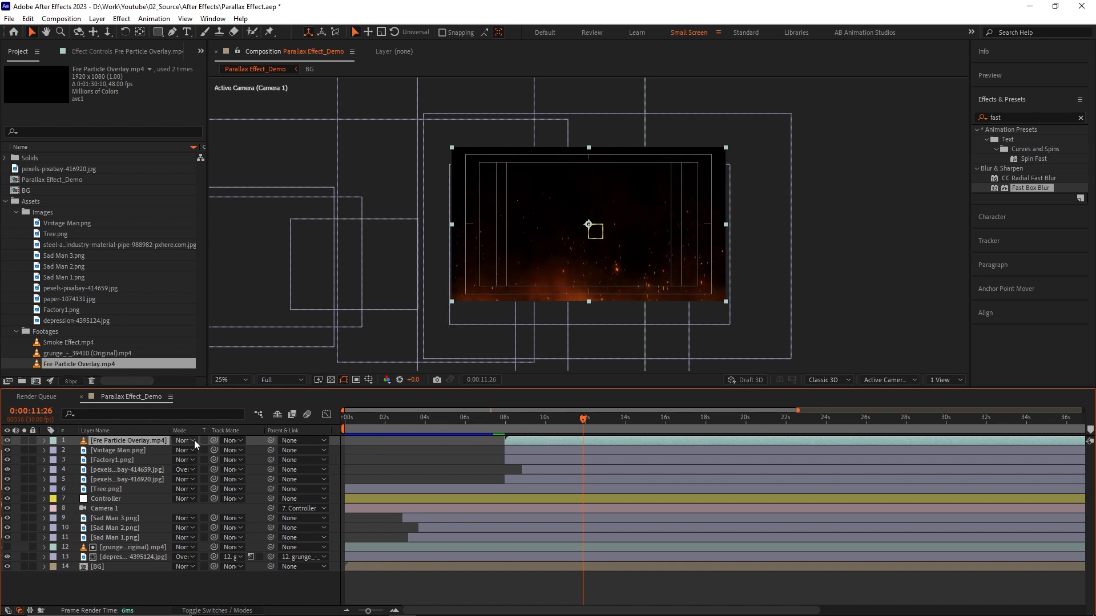
click(190, 440)
click(228, 237)
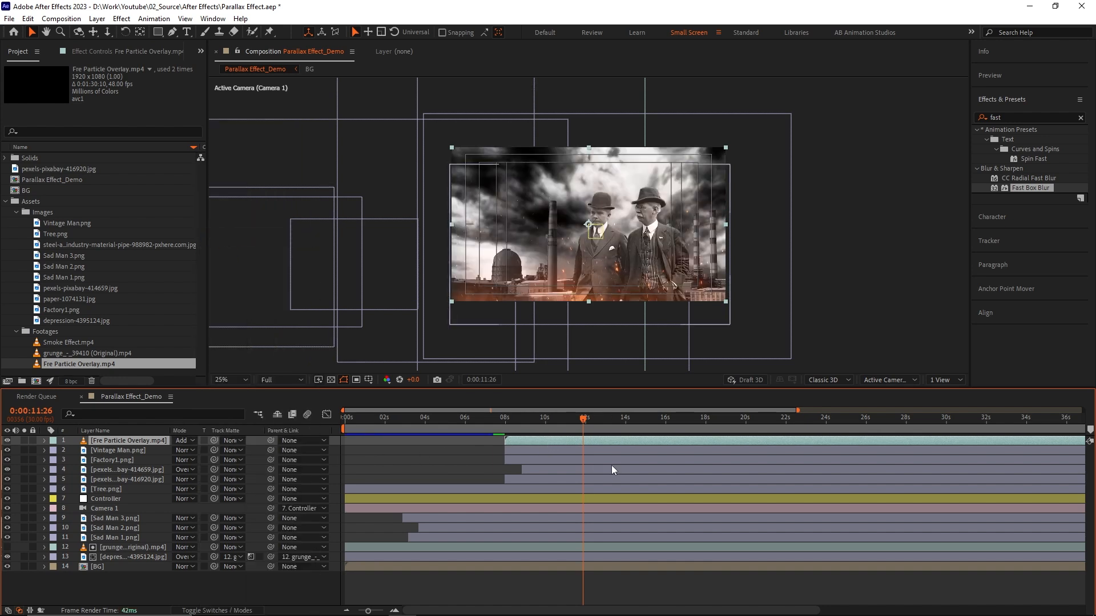
click(498, 423)
key(space)
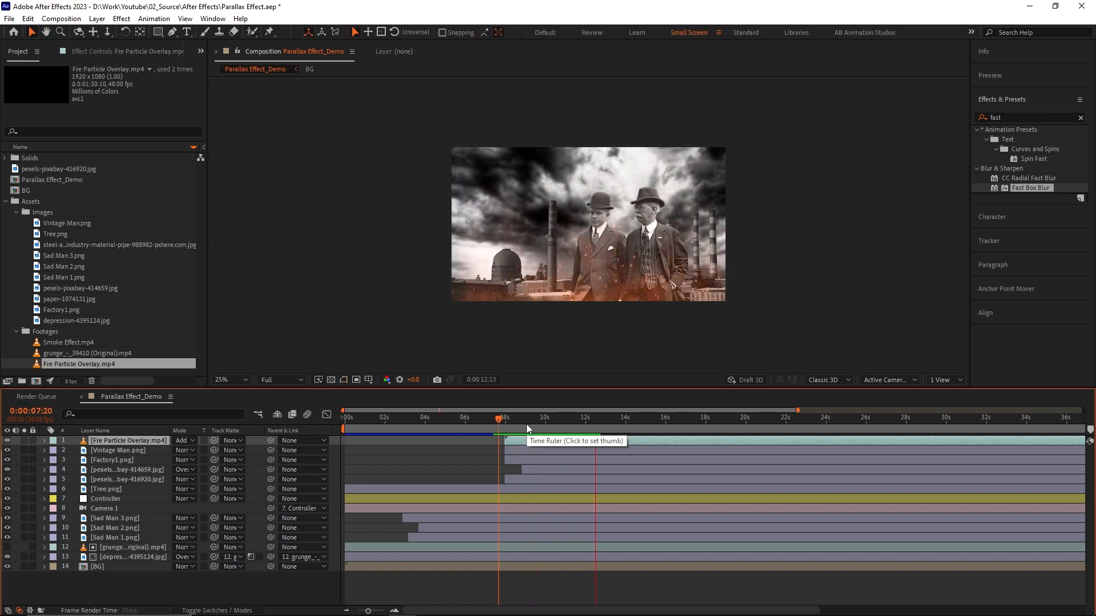
key(space)
click(212, 602)
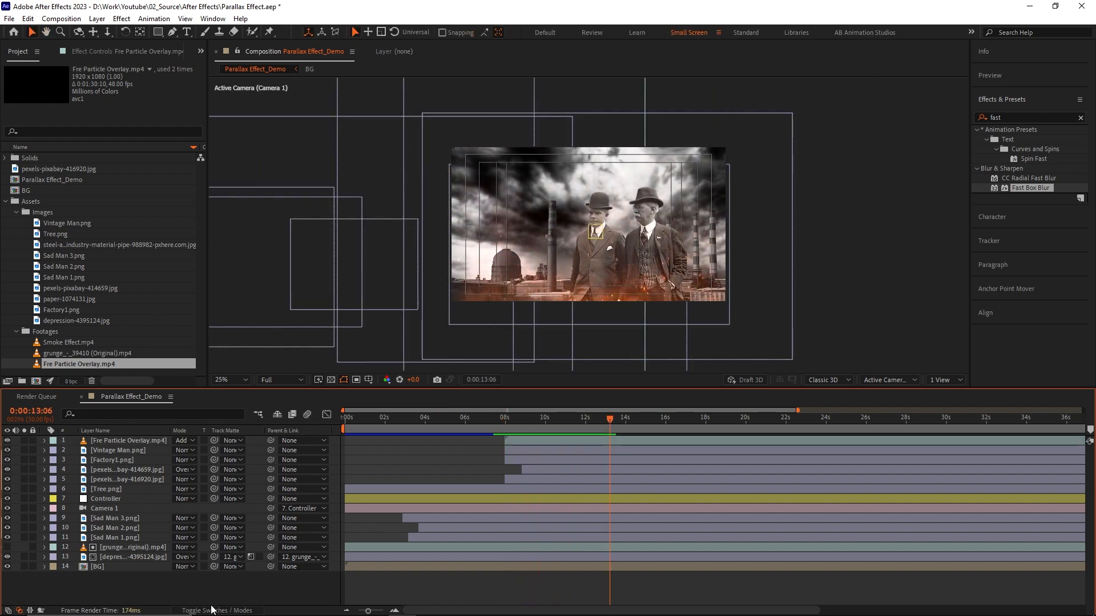
Make Fre Particle Overlay.mp4 a 3D layer, position it over the factory scene, and scale it to 114.8%.
click(210, 610)
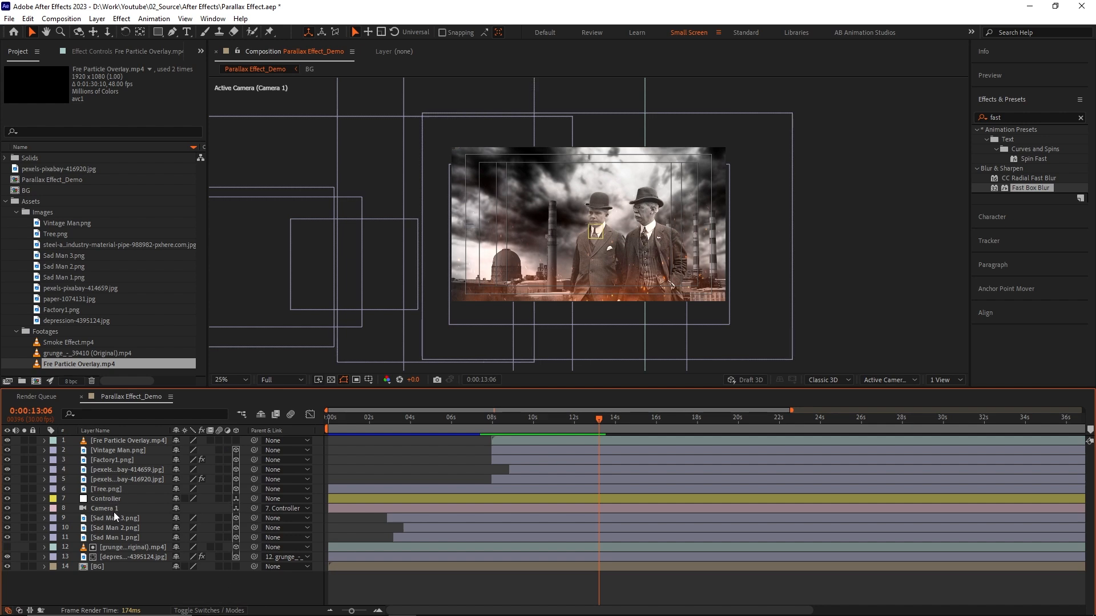
click(236, 441)
click(568, 443)
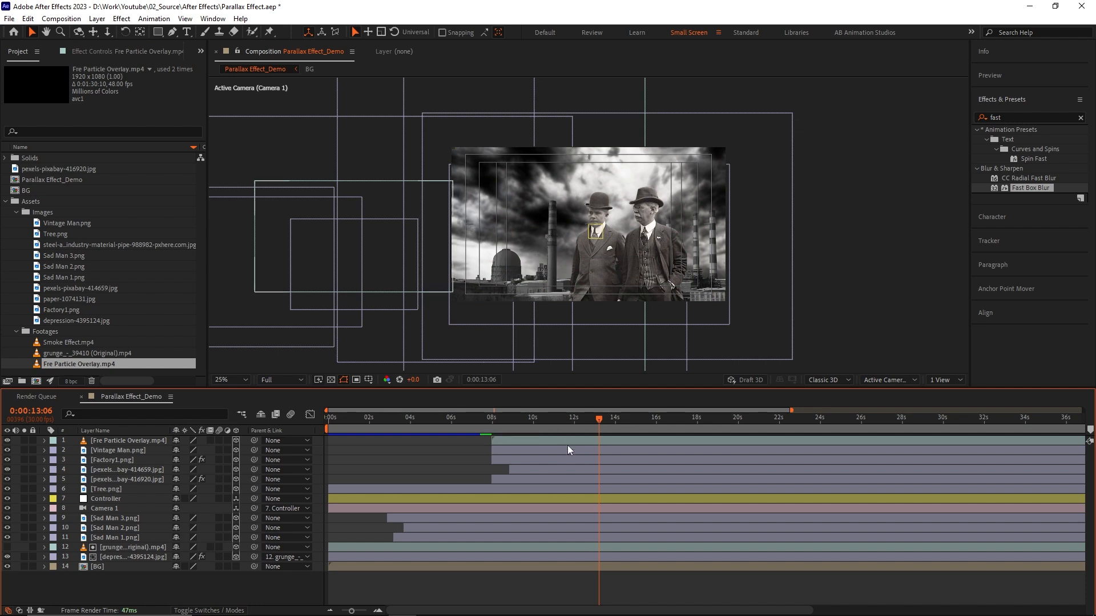
drag(382, 238, 615, 246)
key(s)
drag(225, 450, 497, 321)
drag(586, 210, 586, 187)
click(450, 472)
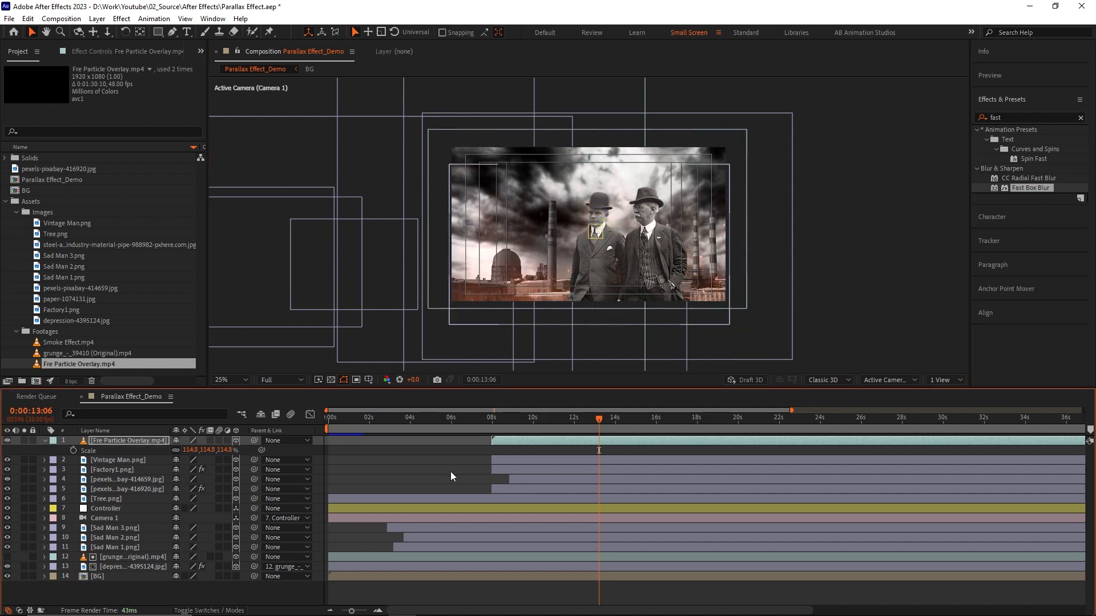
key(s)
Add Smoke Effect.mp4 as the top layer starting at about 8 seconds and set its rotation to 90°.
click(91, 342)
drag(91, 338, 131, 440)
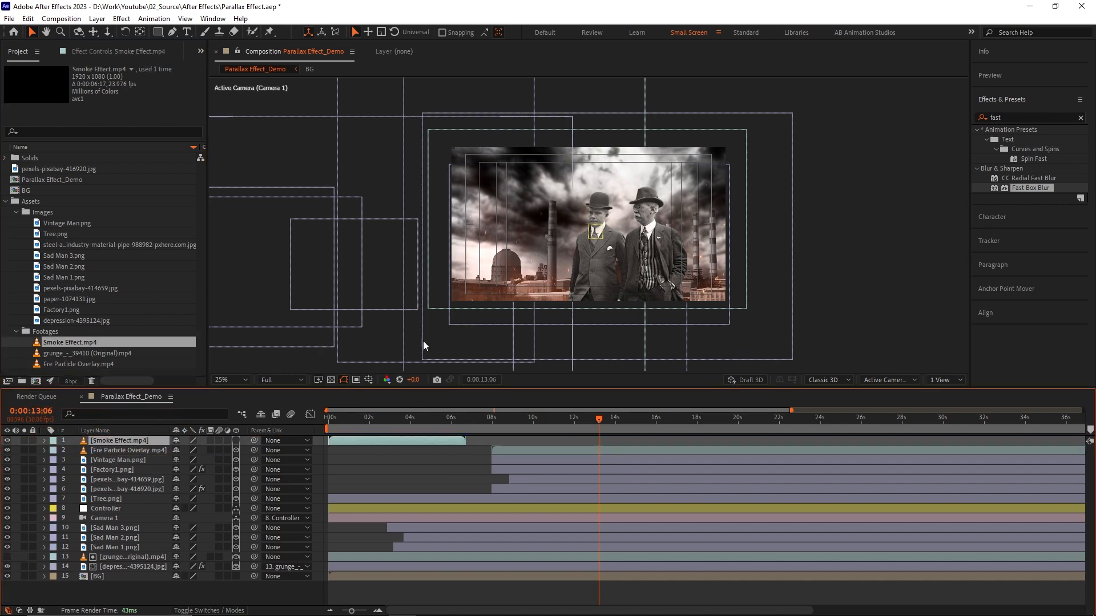
drag(349, 441, 522, 440)
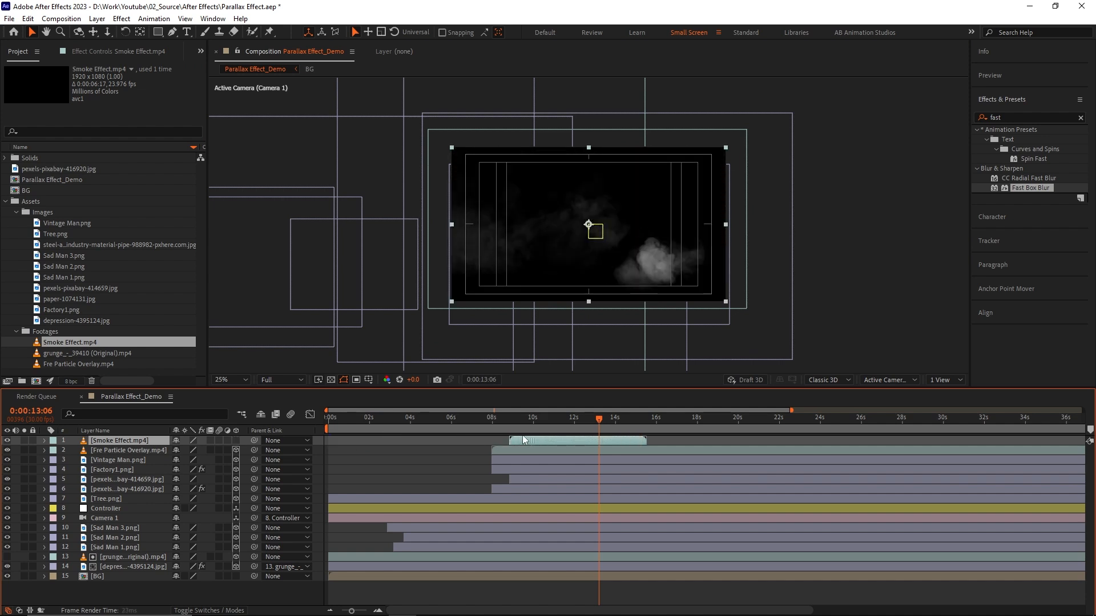
click(520, 422)
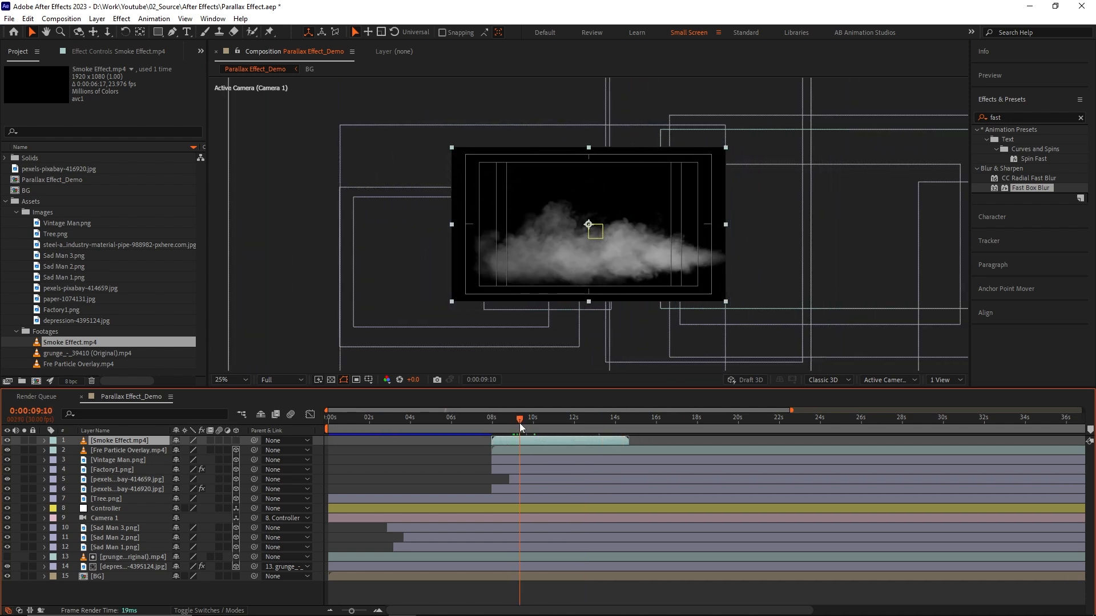
key(r)
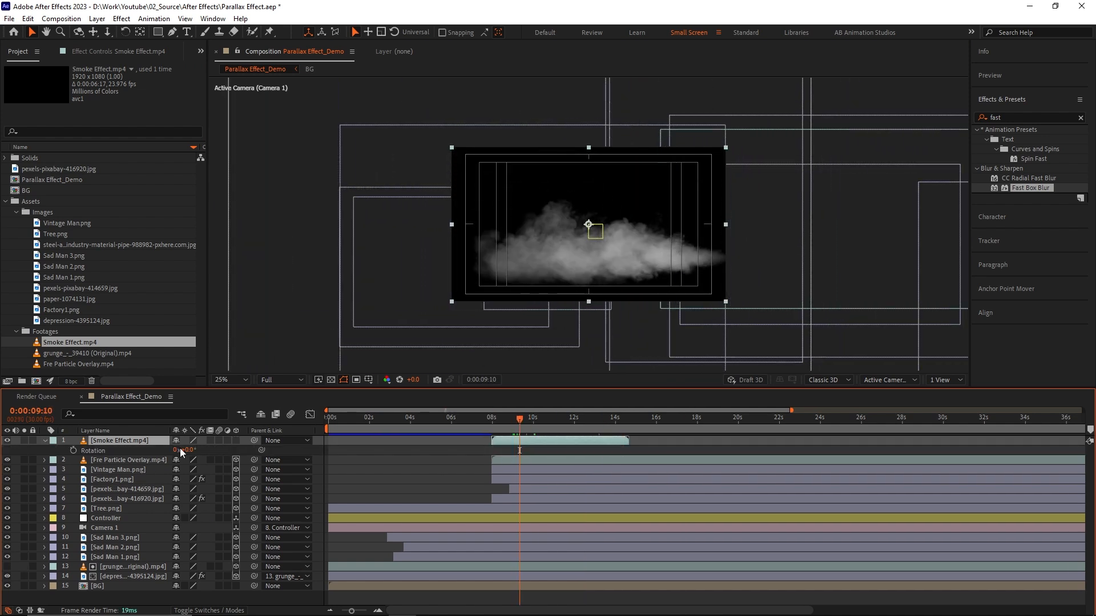
drag(187, 450, 226, 452)
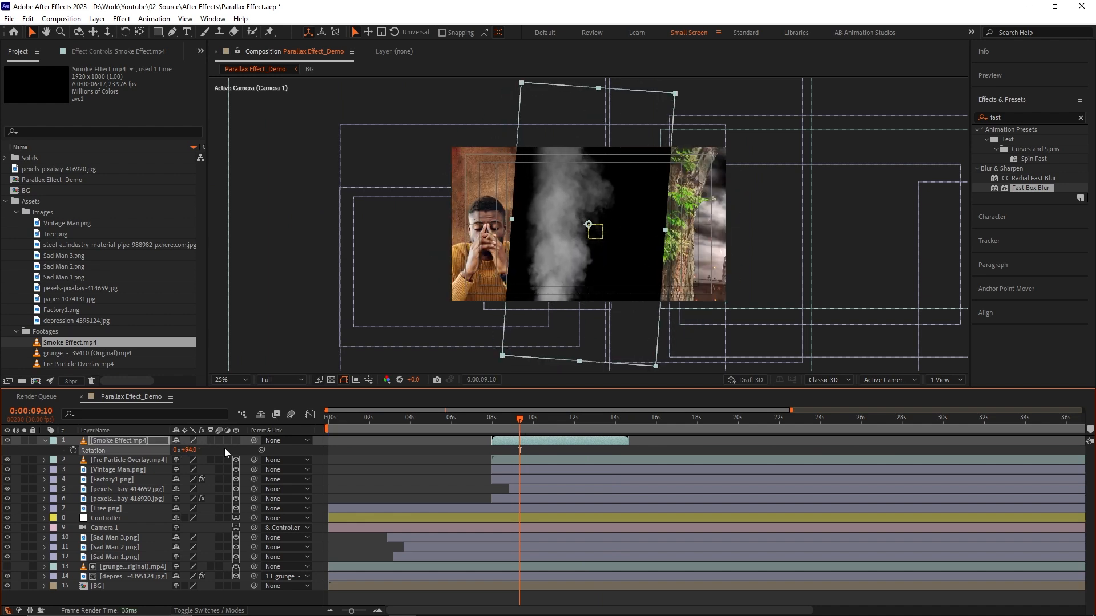
text(90)
key(Return)
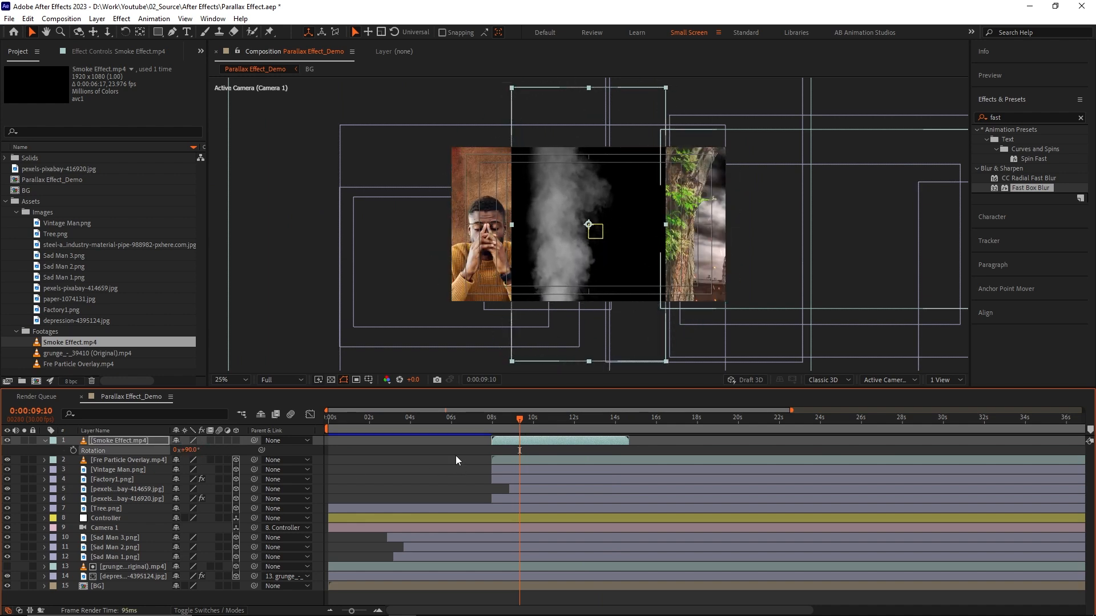
Set Smoke Effect.mp4's blending mode to Add and shift its start to just before 11 seconds.
click(209, 611)
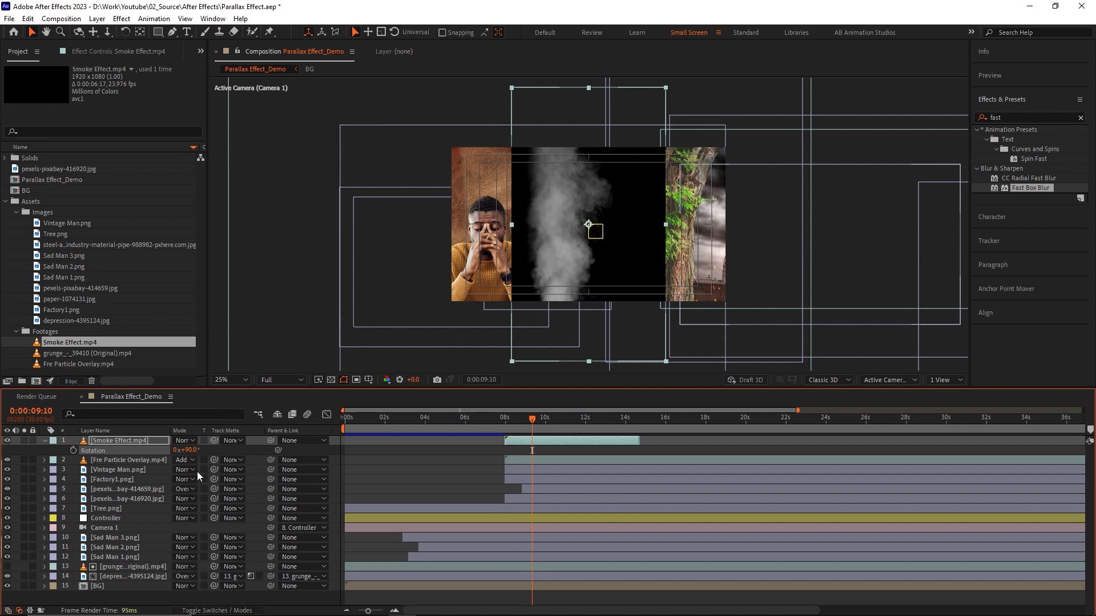
click(190, 441)
click(226, 237)
drag(539, 440, 604, 440)
Scale Smoke Effect.mp4 to 37% and place it at the top of the tall chimney, working at 0:00:11:03.
drag(533, 419, 567, 420)
key(s)
drag(197, 451, 161, 450)
drag(608, 264, 587, 190)
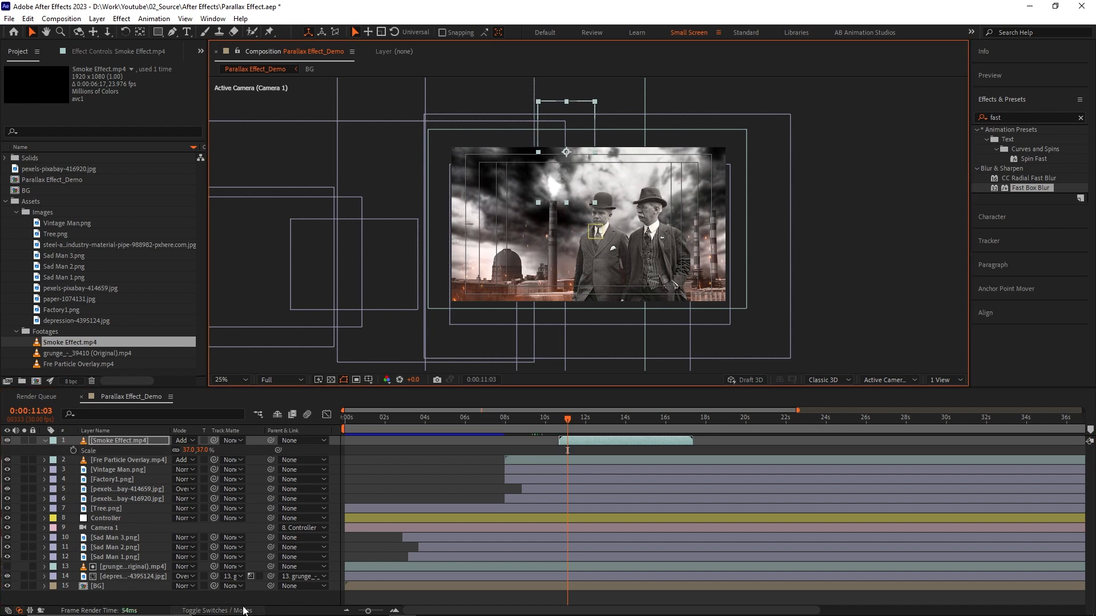
Make Smoke Effect.mp4 a 3D layer realigned over the tall chimney, and parent it to Factory1.png.
click(217, 611)
click(236, 441)
drag(340, 212, 565, 200)
click(226, 610)
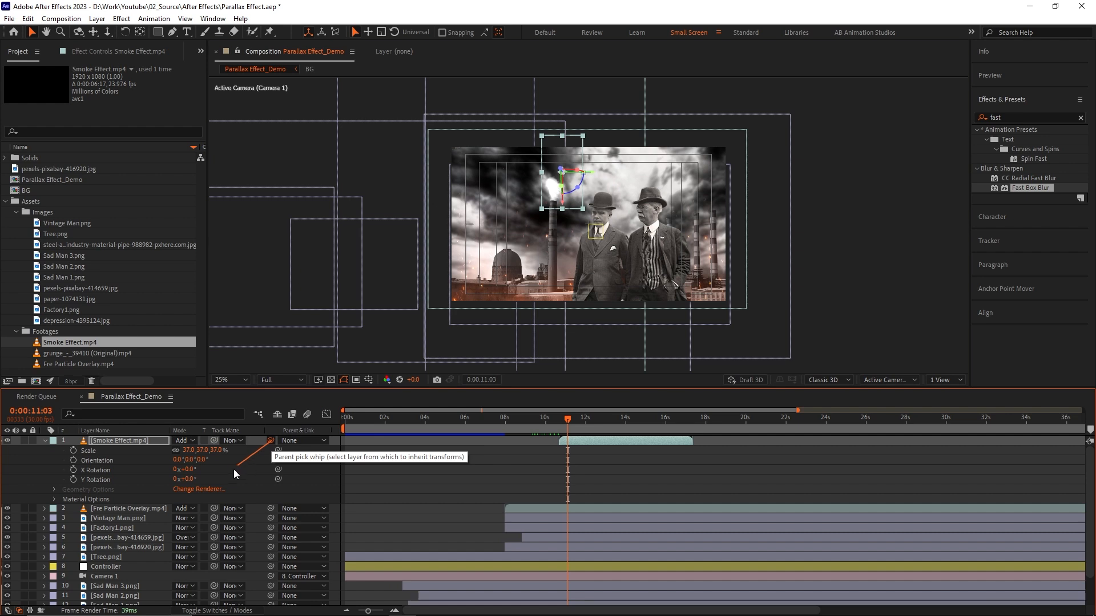
drag(208, 491, 134, 530)
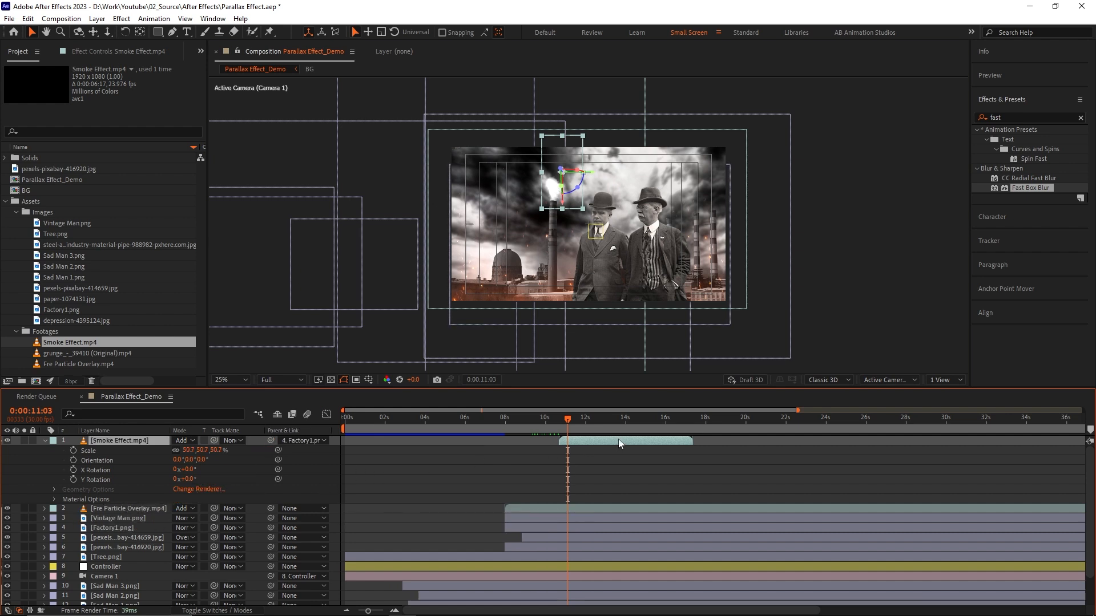
Duplicate Smoke Effect.mp4 three times and place the copies over the chimneys behind the men on the right of the scene.
key(ctrl+d)
click(618, 174)
drag(618, 174, 759, 184)
key(ctrl+d)
key(ctrl+d)
drag(725, 220, 724, 214)
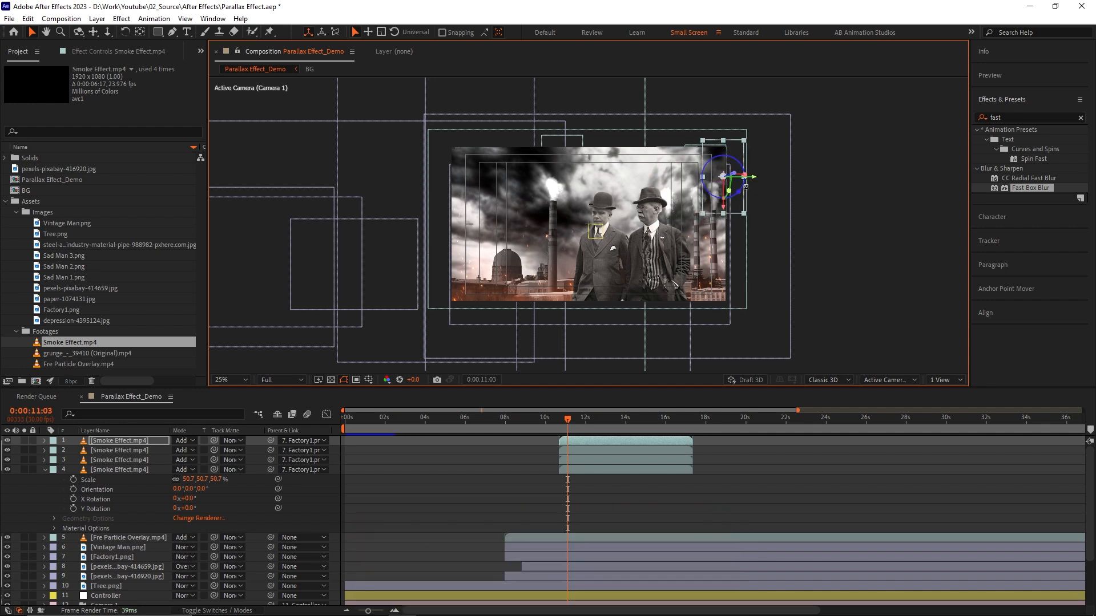
Stagger the start times of the four Smoke Effect.mp4 layers between about 10 and 11 seconds, and preview from 0:00:07:09.
drag(590, 443, 581, 468)
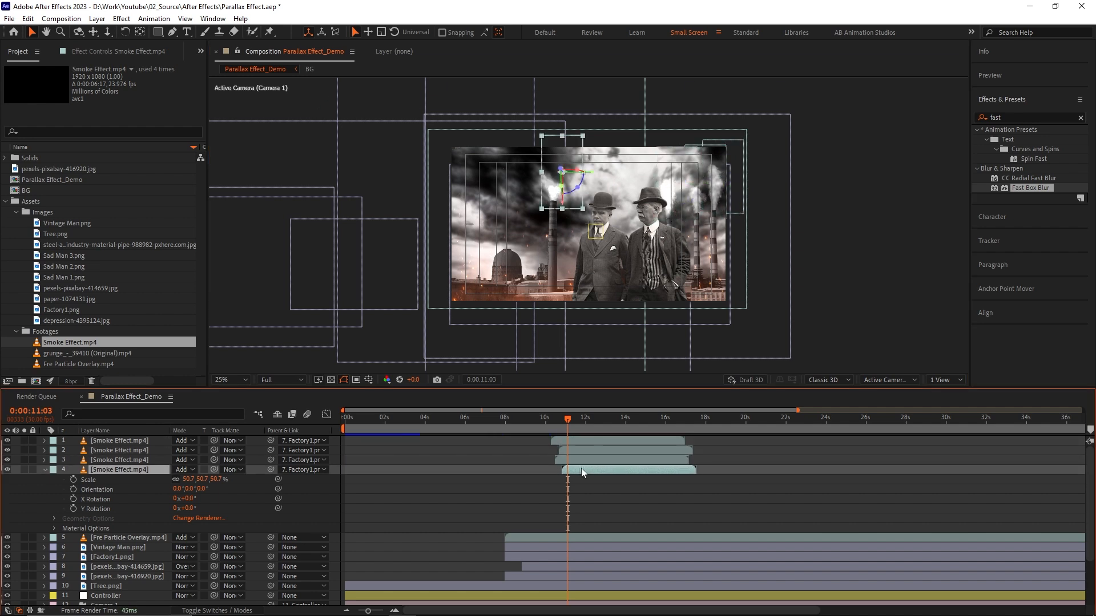
drag(568, 419, 491, 421)
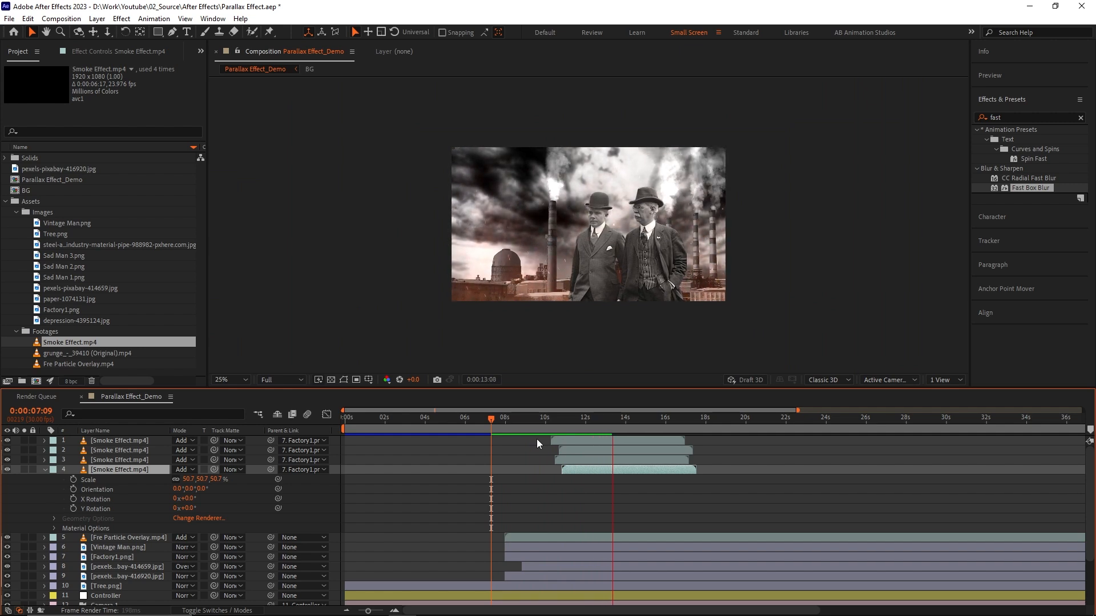
key(space)
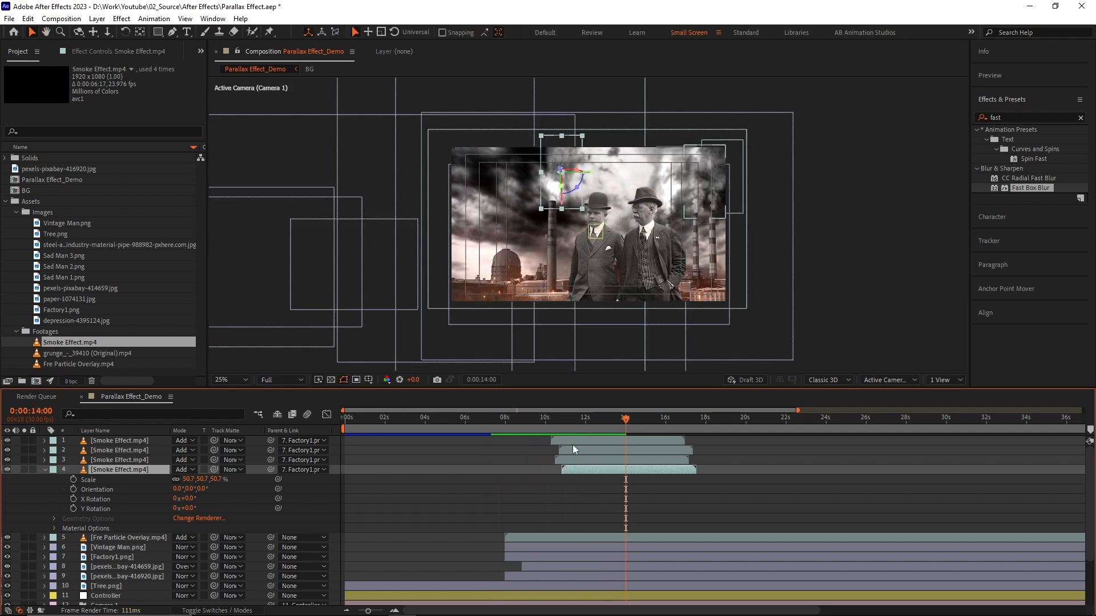
Nudge the smoke on the tall chimney slightly upward, then save the project and preview the composition from the beginning.
drag(592, 172, 563, 197)
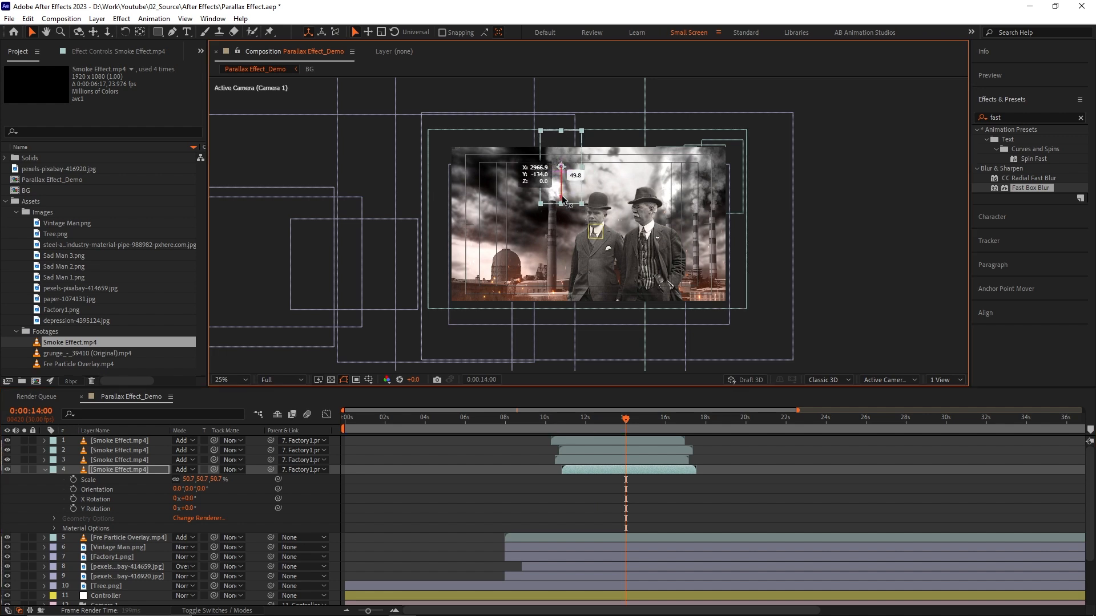
click(584, 487)
key(ctrl+s)
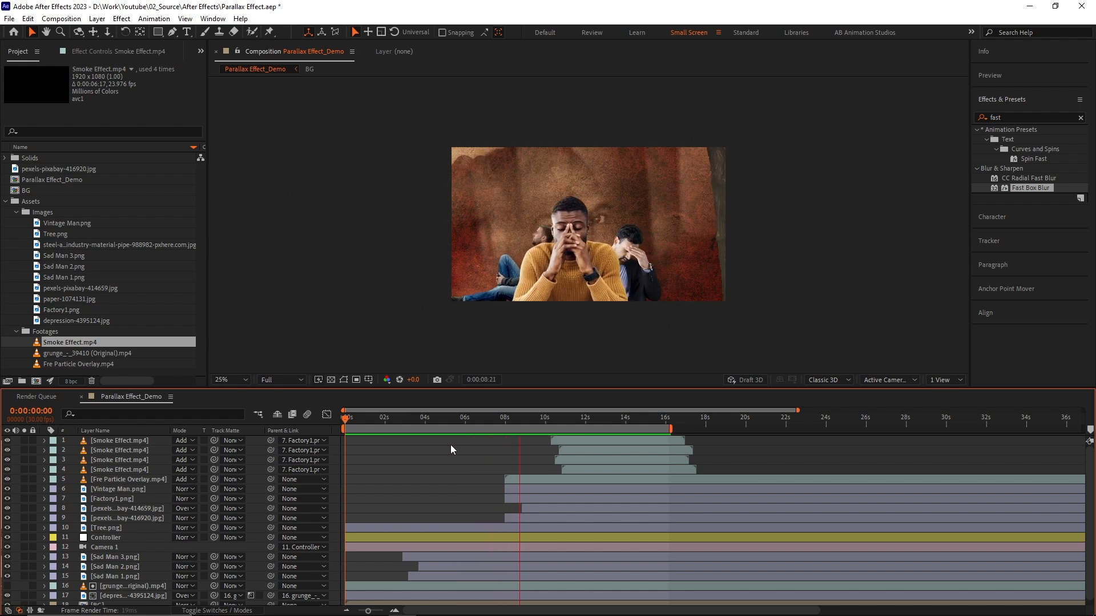
key(space)
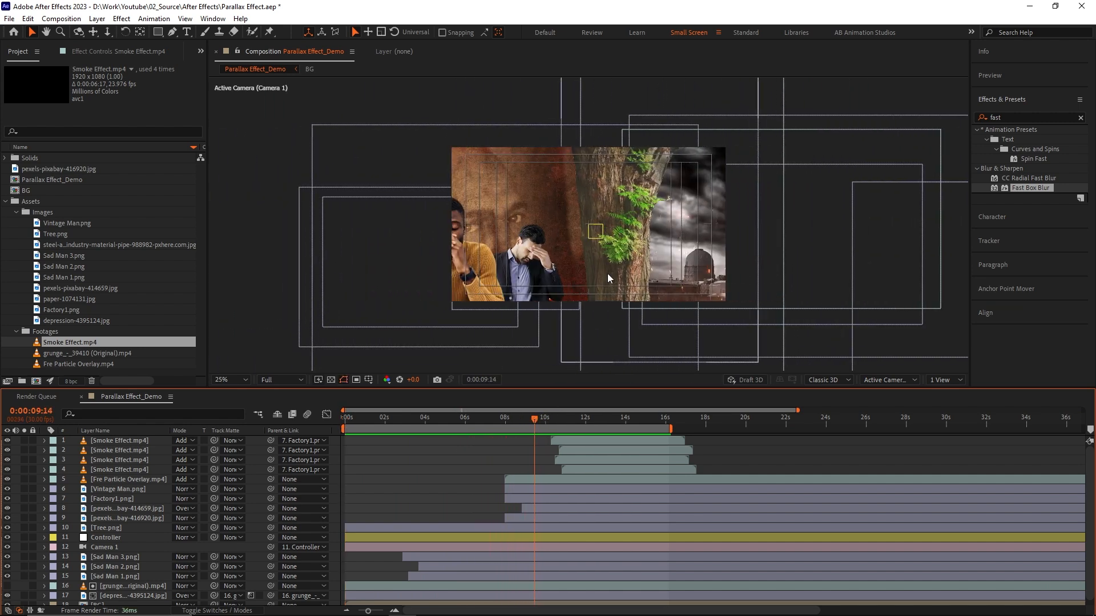
Apply Hue/Saturation to Tree.png with Master Saturation at -100, and scrub the timeline to check the desaturated tree.
click(547, 509)
click(546, 515)
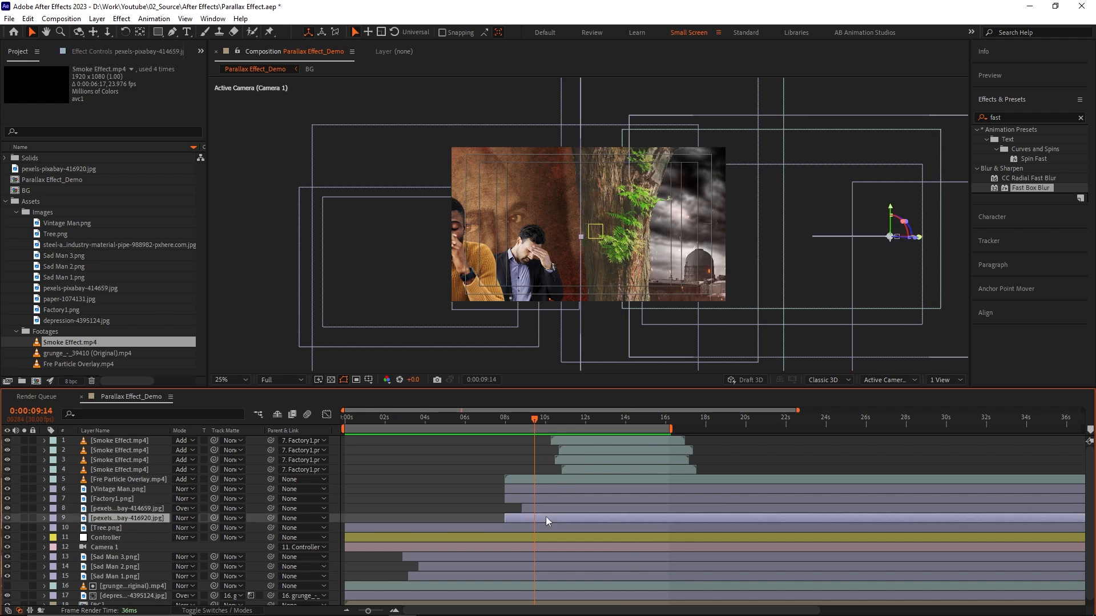
click(542, 529)
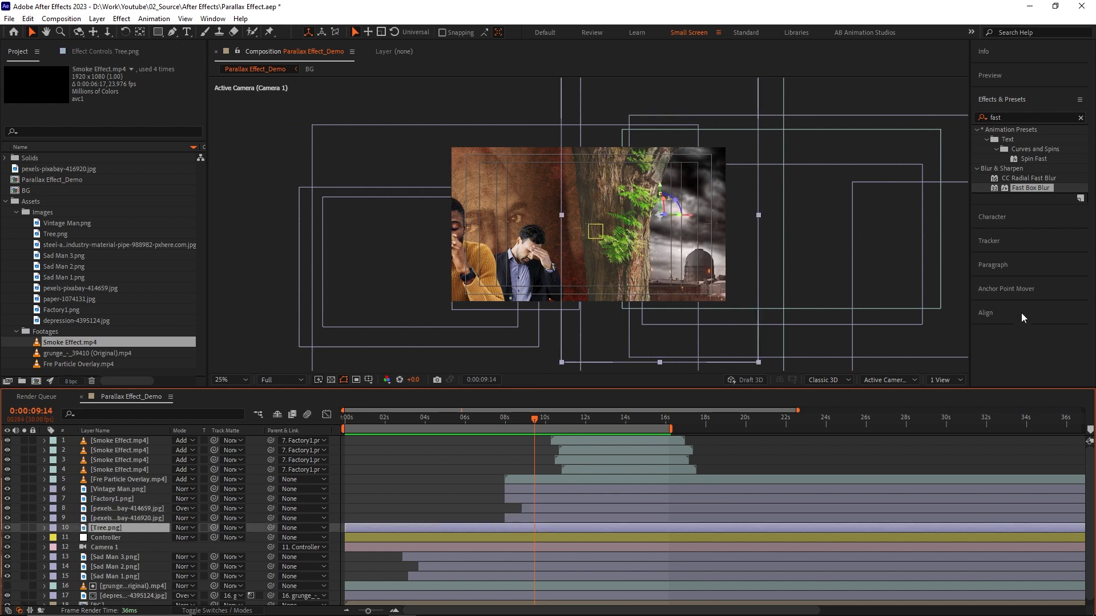
click(1018, 117)
text(h)
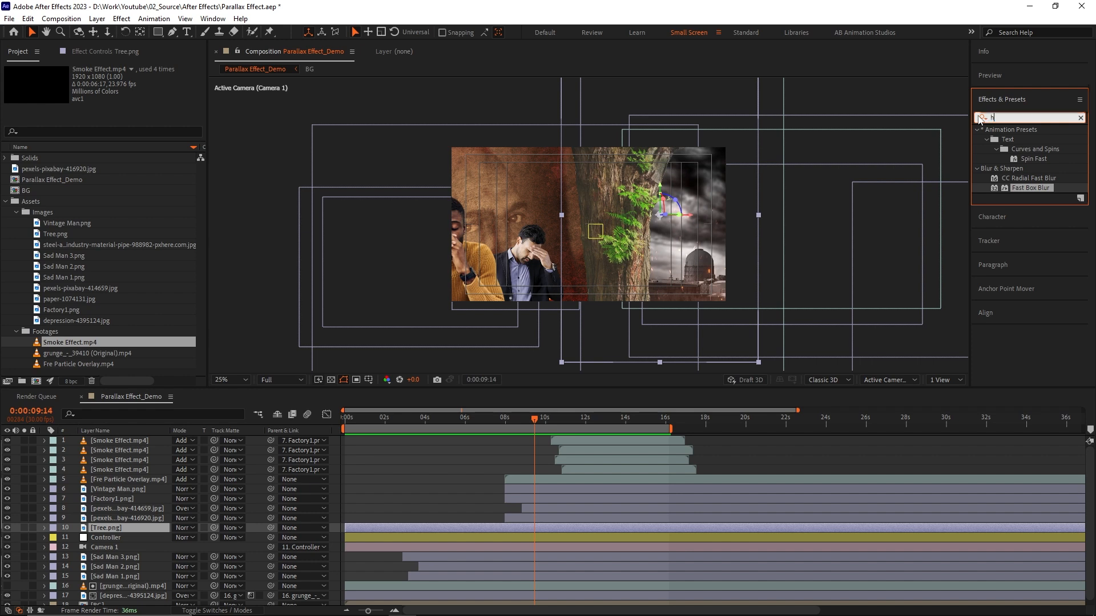
text(ue)
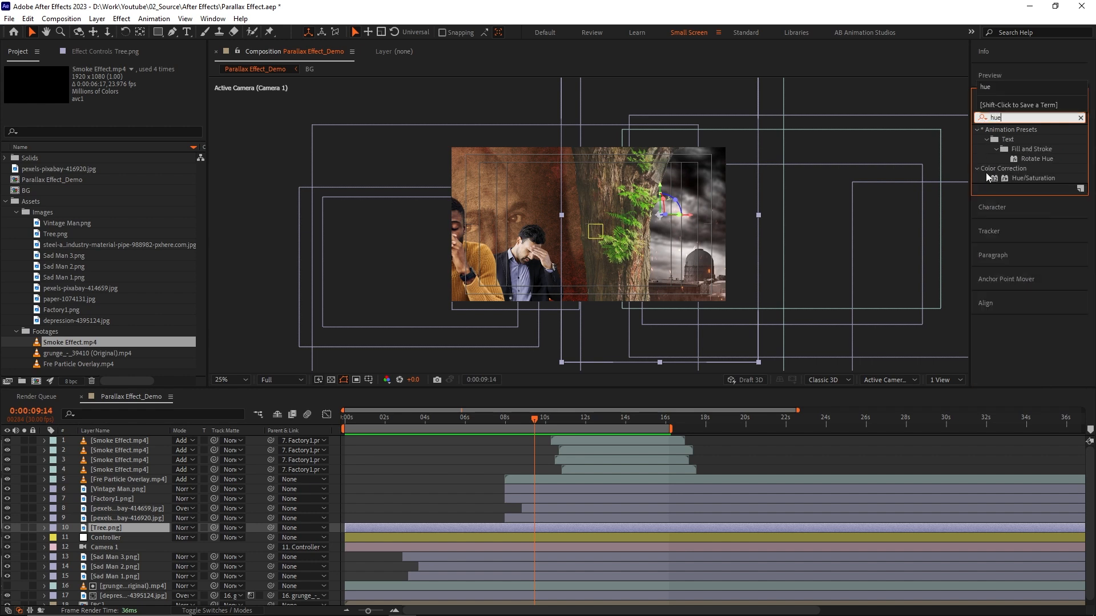
double_click(1020, 177)
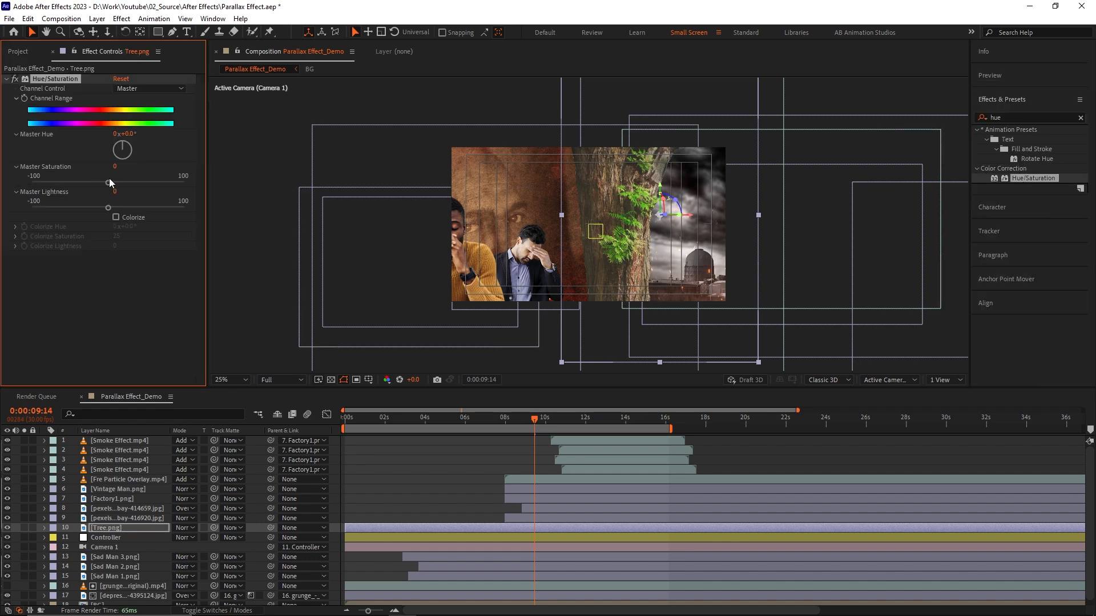
drag(109, 181, 28, 185)
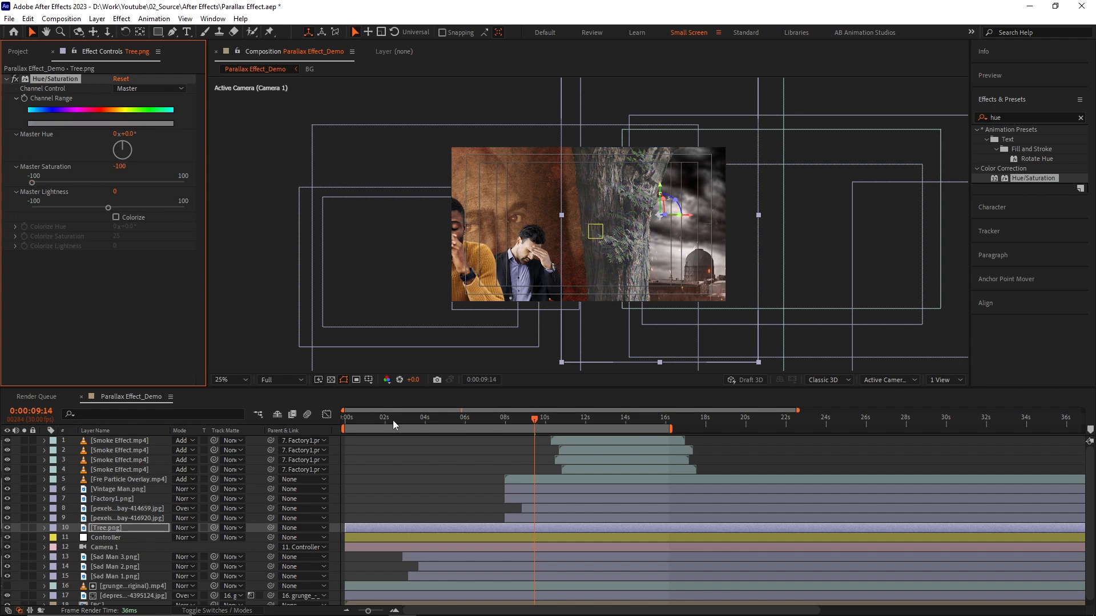
click(432, 466)
drag(501, 420, 539, 419)
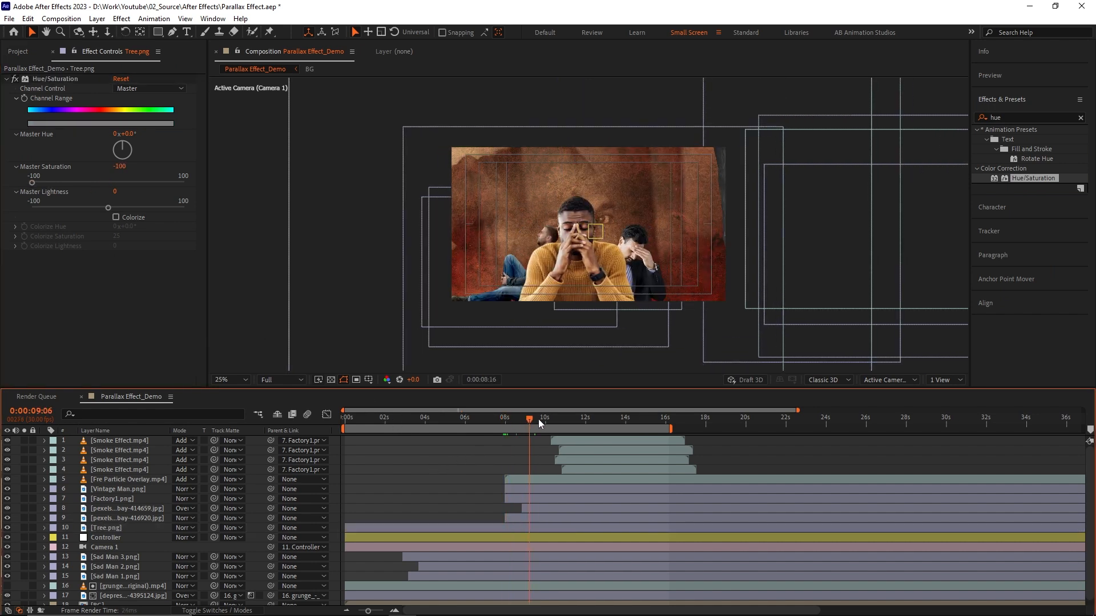
Apply Brightness & Contrast to Tree.png with Brightness at -28 and Contrast at 44.
click(514, 527)
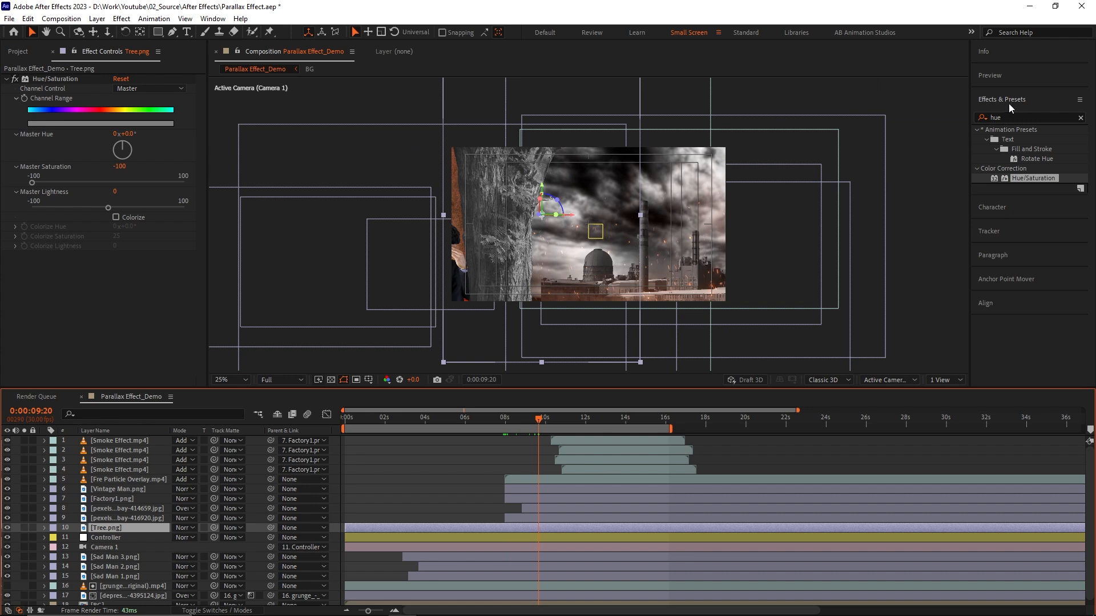
click(996, 117)
text(bright)
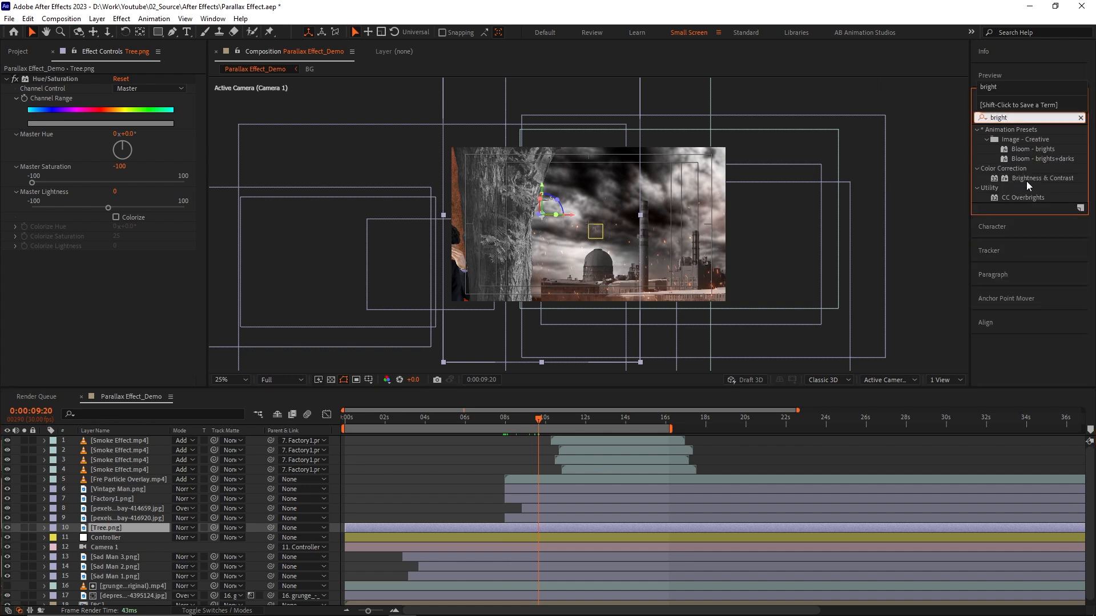
double_click(1028, 180)
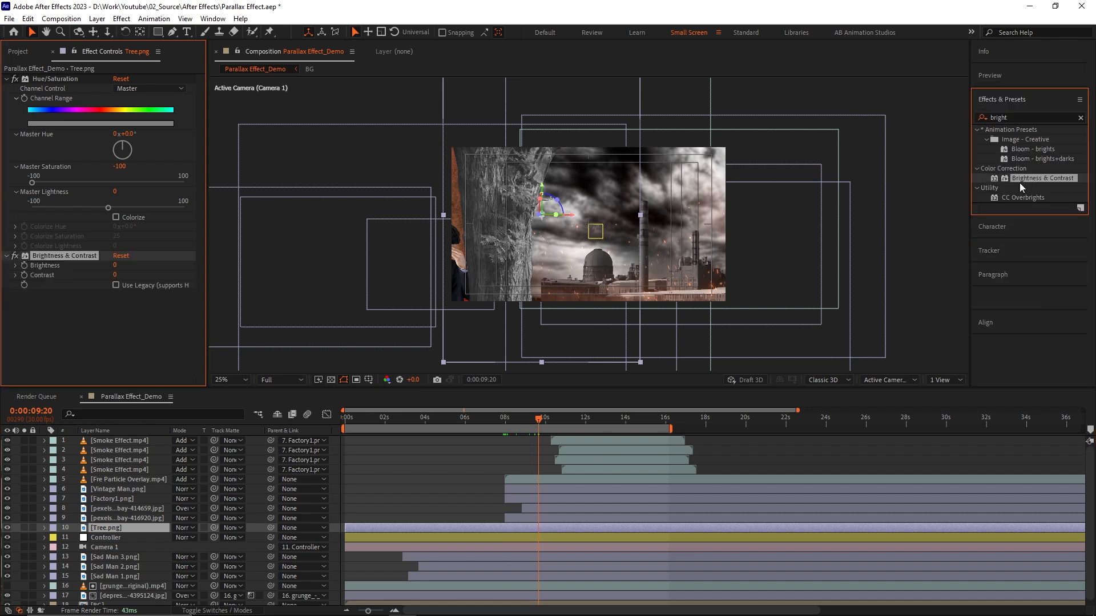
drag(115, 267, 138, 272)
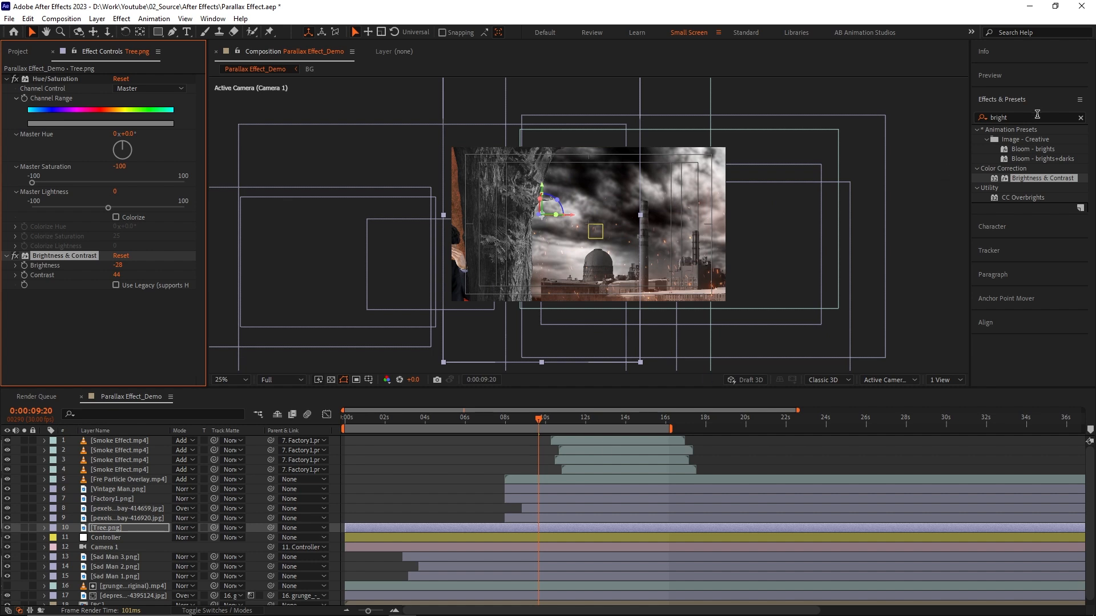
Turn on Depth of Field for Camera 1, working at 0:00:06:14 where the three sad men are in view.
click(478, 538)
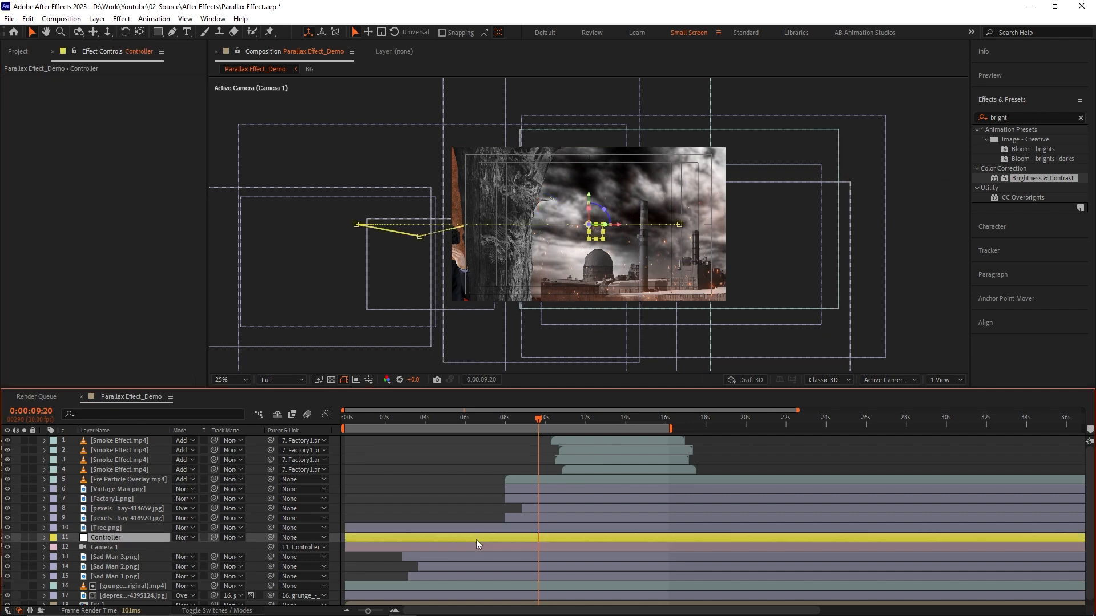
click(471, 546)
click(482, 418)
drag(481, 418, 474, 419)
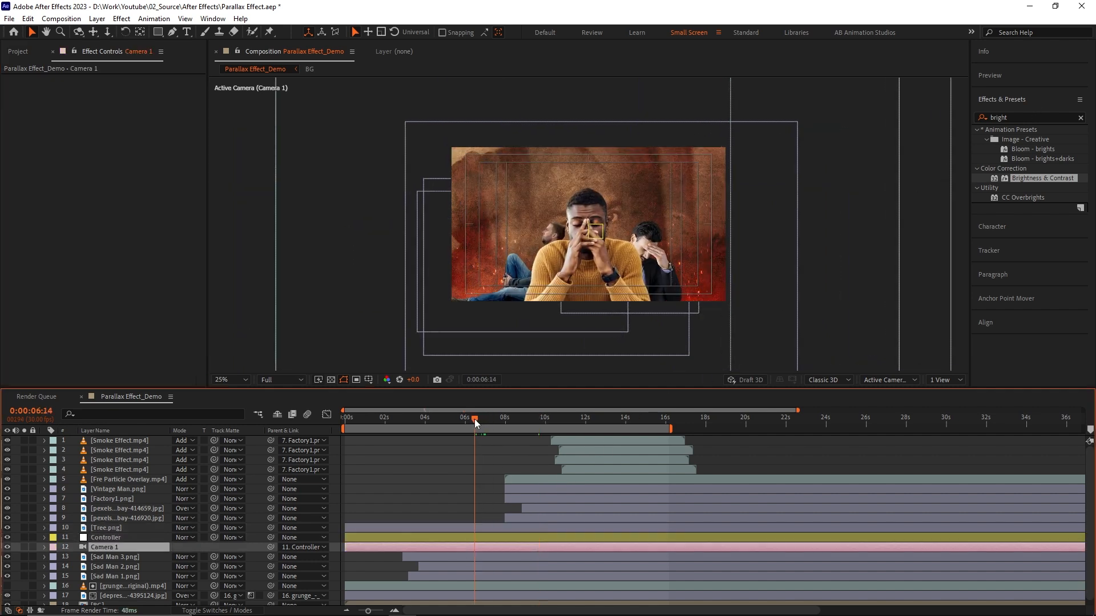
key(a)
key(a)
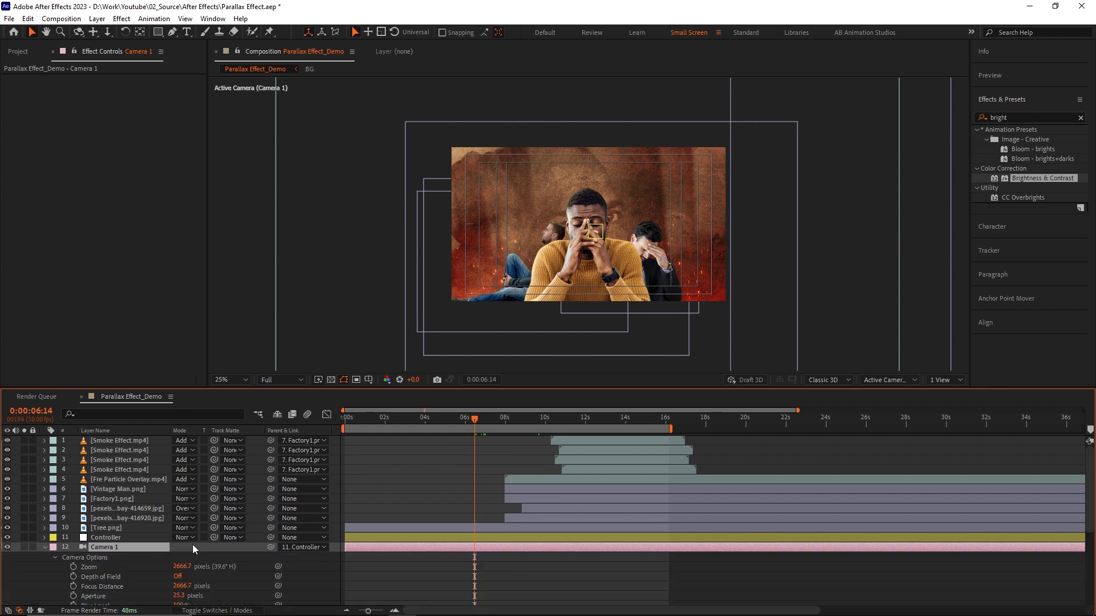
scroll(396, 518, down, 3)
click(177, 520)
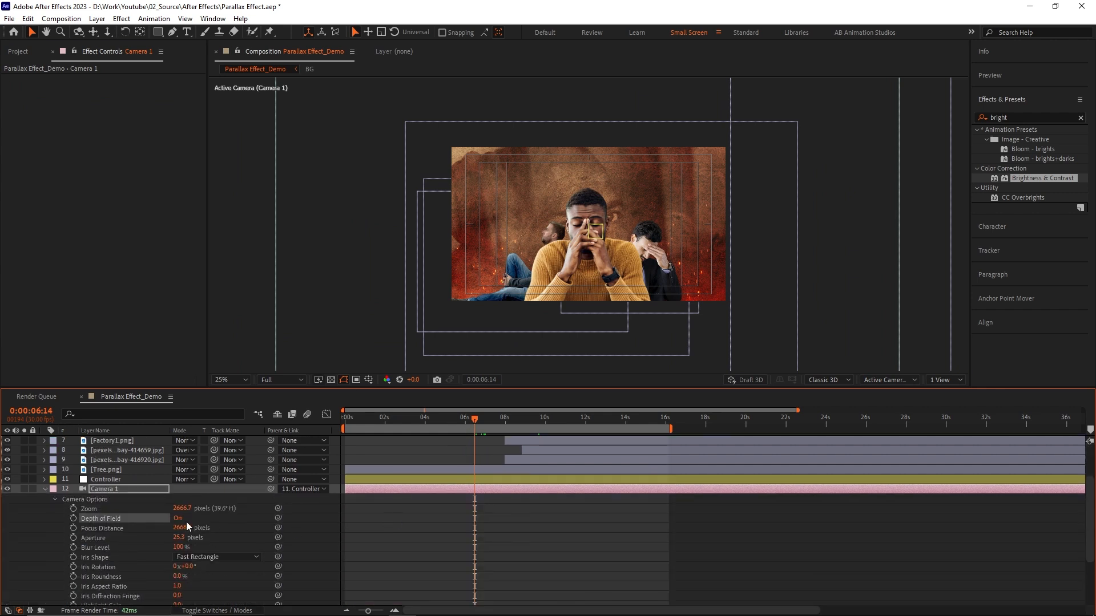
Set Camera 1's Focus Distance to 2255.7 pixels and its Aperture to 322.3 pixels, using a second custom view to judge the focus plane.
key(period)
key(period)
drag(176, 529, 169, 528)
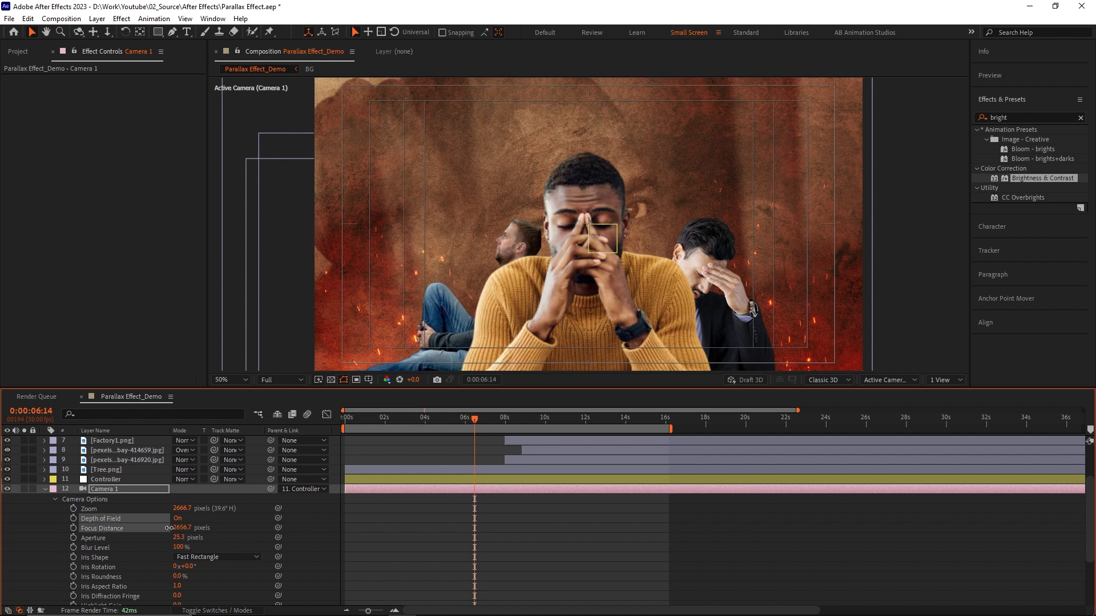
drag(496, 520, 683, 430)
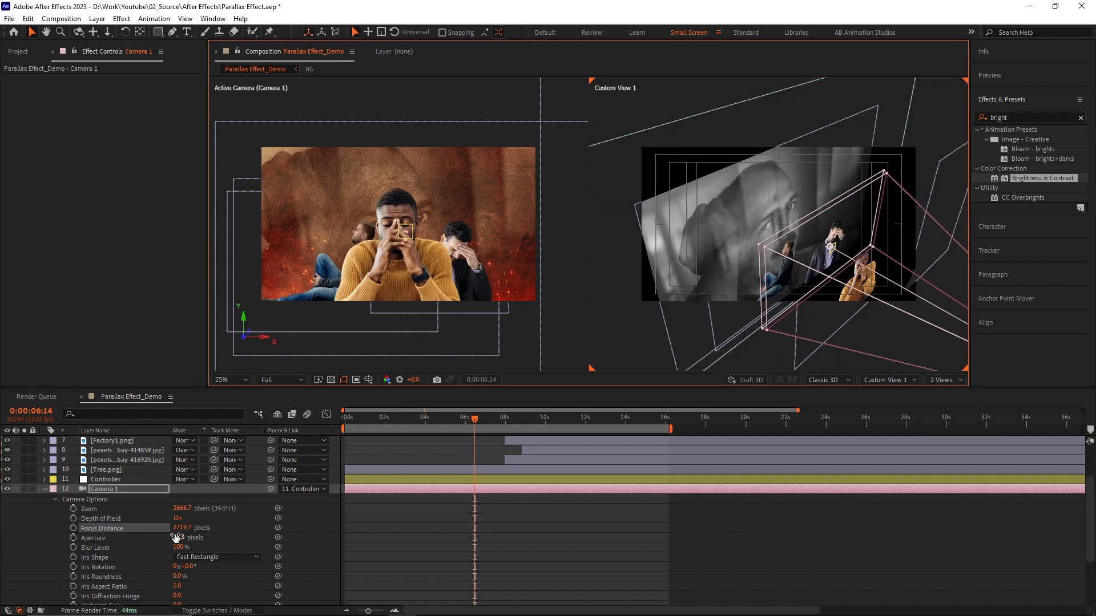
drag(23, 538, 21, 538)
drag(174, 537, 195, 533)
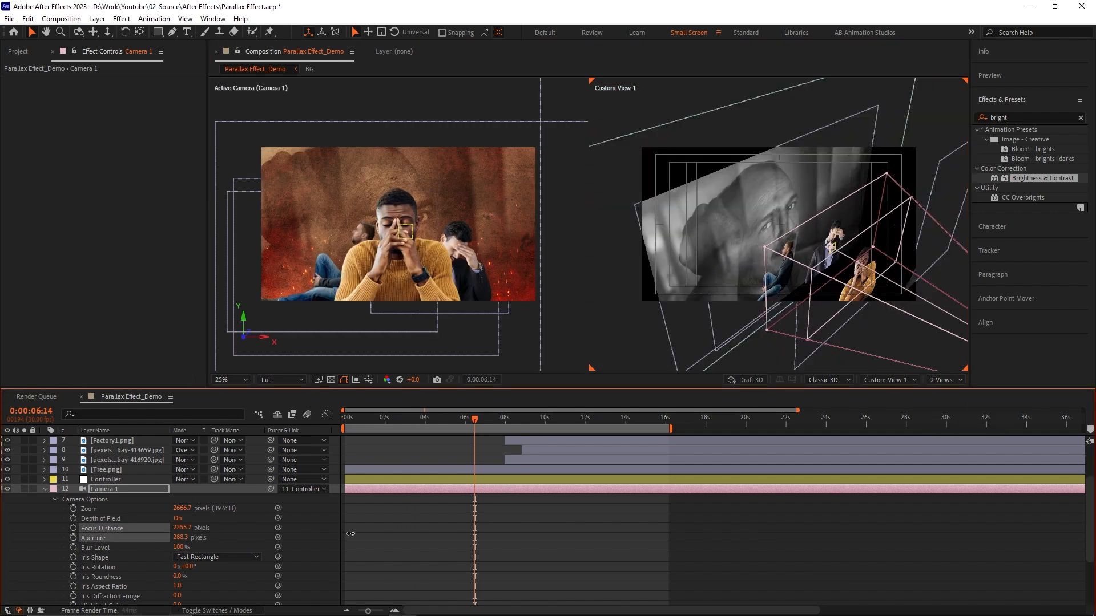
drag(350, 534, 385, 533)
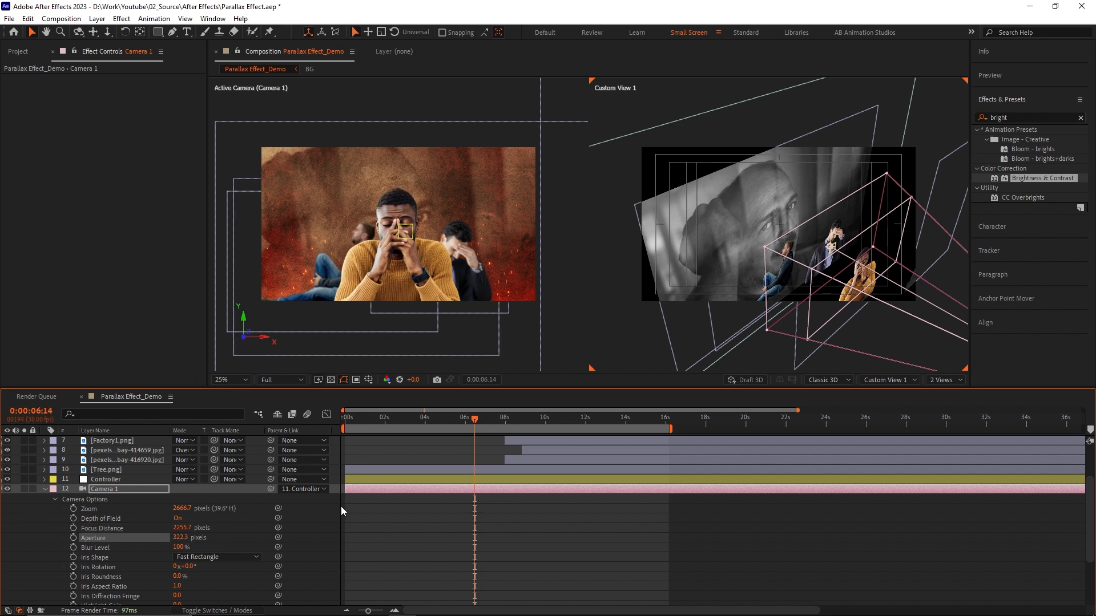
Collapse the Camera 1 properties and preview the depth of field from the beginning of the composition.
click(468, 520)
key(u)
drag(426, 418, 352, 416)
key(space)
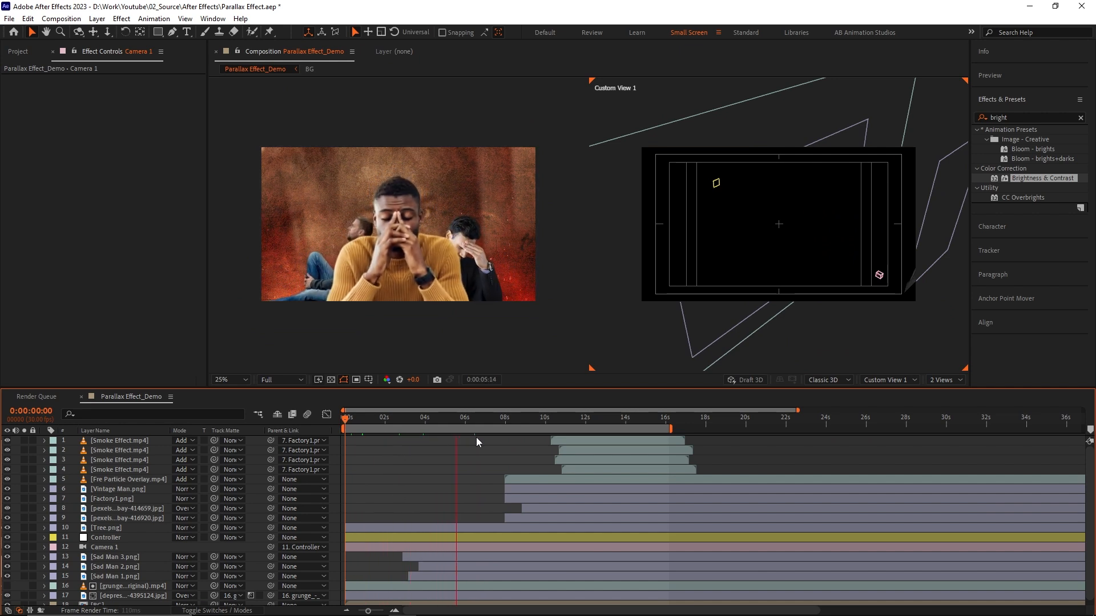
key(space)
Select the BG layer and return the viewer to a single Active Camera view.
click(455, 602)
click(951, 379)
click(946, 395)
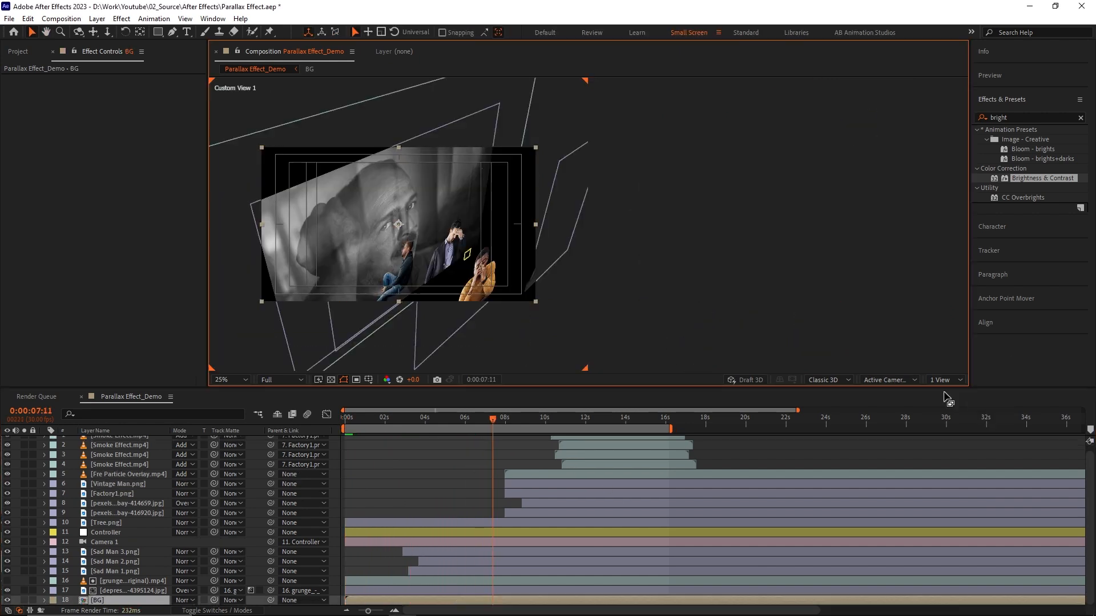
click(892, 380)
click(891, 393)
scroll(605, 256, up, 2)
Apply Fast Box Blur to the BG layer with a Blur Radius of 2.0, and preview the opening of the composition.
click(983, 118)
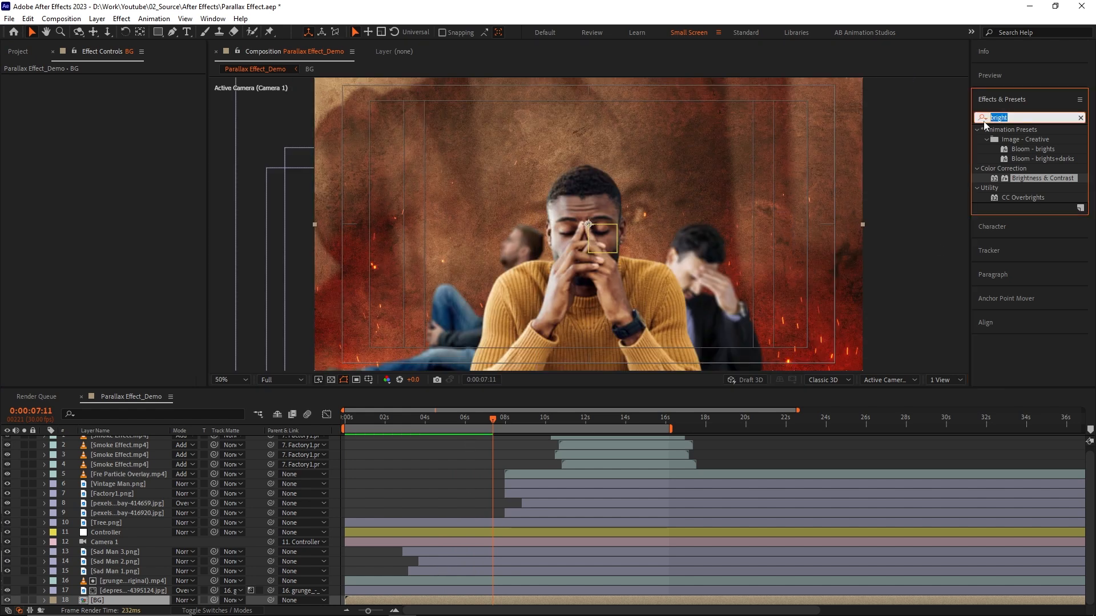
text(fast)
double_click(1007, 188)
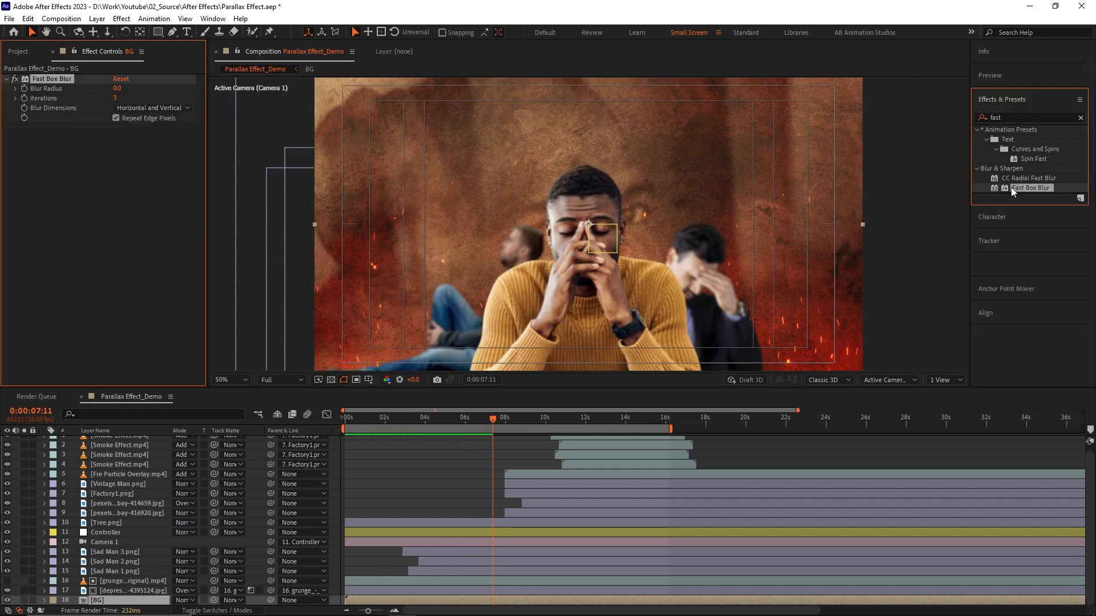
click(117, 88)
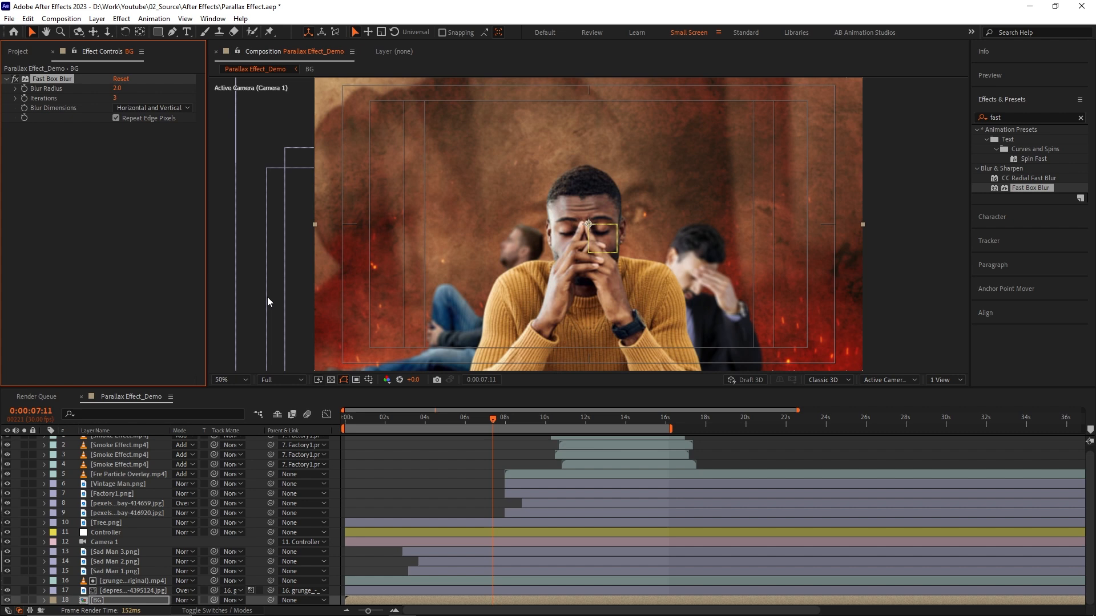
click(413, 468)
drag(395, 419, 320, 418)
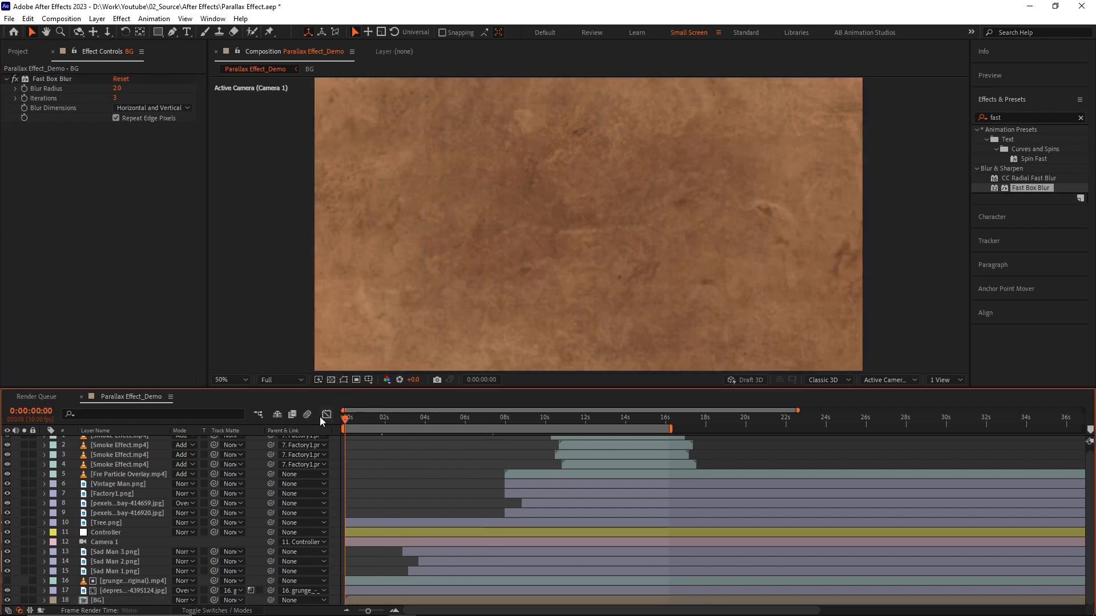
key(space)
key(space)
Keyframe Camera 1's Focus Distance from 1277.7 pixels at the composition start to 2255.7 pixels at about 4.5 seconds.
click(389, 542)
key(a)
key(a)
scroll(389, 542, down, 2)
click(73, 524)
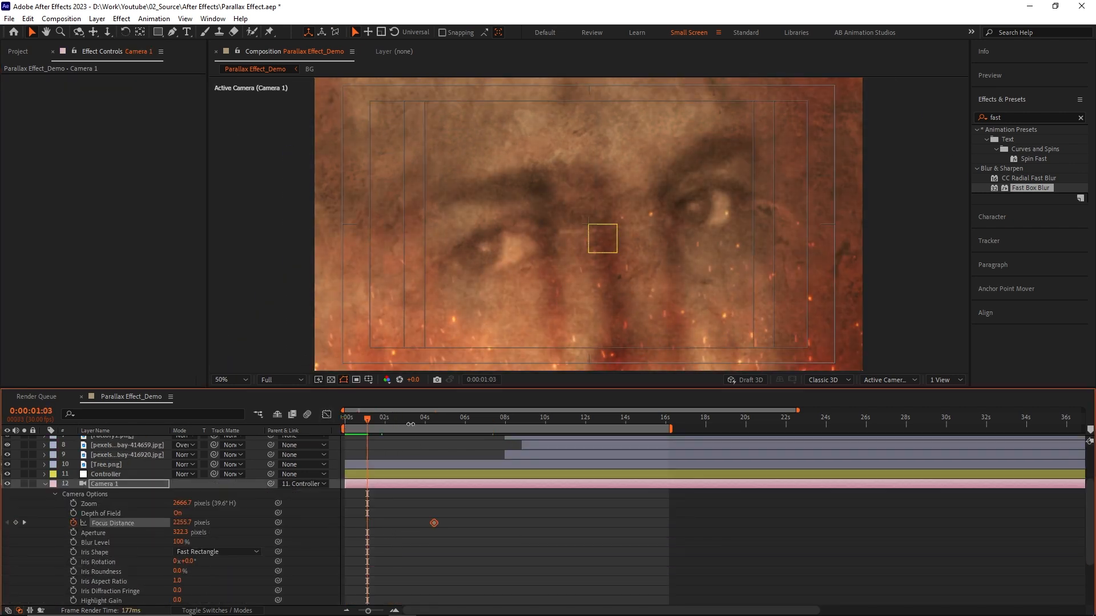
click(392, 419)
drag(182, 523, 43, 521)
drag(176, 522, 178, 525)
drag(392, 523, 345, 524)
Save the project and preview the focus animation from the beginning.
key(Home)
click(380, 498)
key(ctrl+s)
key(space)
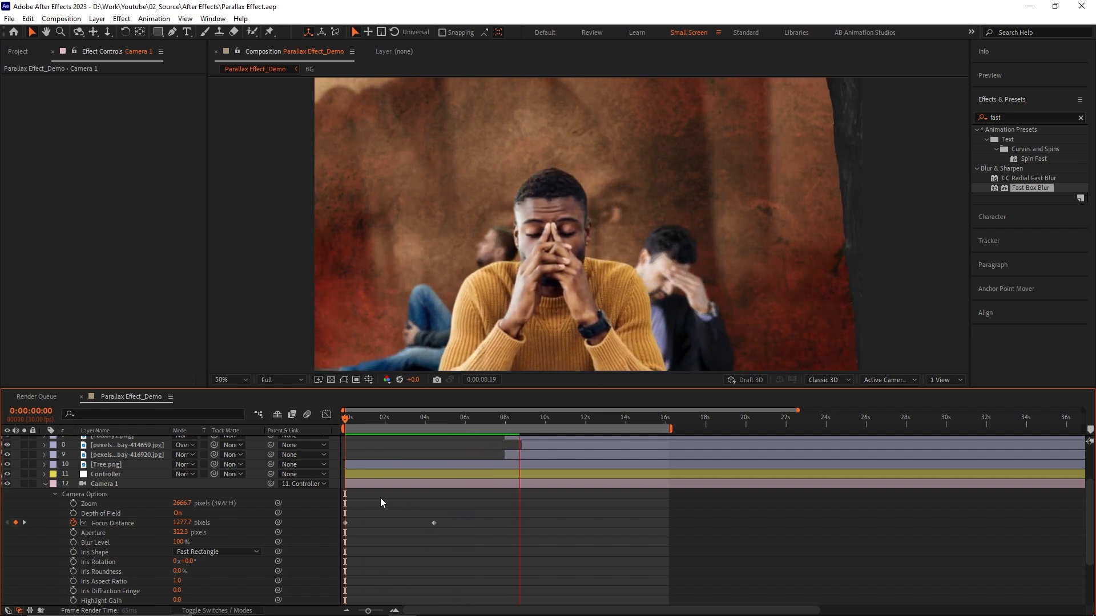
key(space)
Add Focus Distance keyframes to Camera 1 at about 10 and 12 seconds, adjusting the focus for the factory scene.
drag(531, 419, 548, 420)
click(15, 523)
click(485, 542)
click(548, 524)
drag(182, 522, 148, 521)
drag(548, 419, 580, 421)
drag(183, 523, 155, 526)
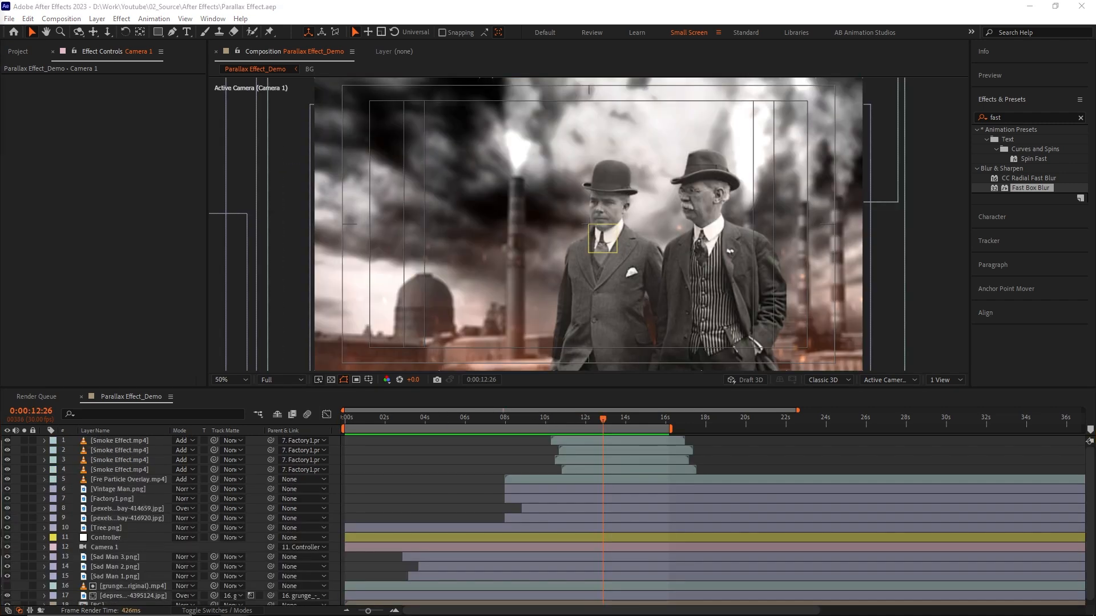
Add the Old Film Grain overlay video as the topmost layer, set its blending mode to Multiply, and preview it.
drag(1, 240, 107, 492)
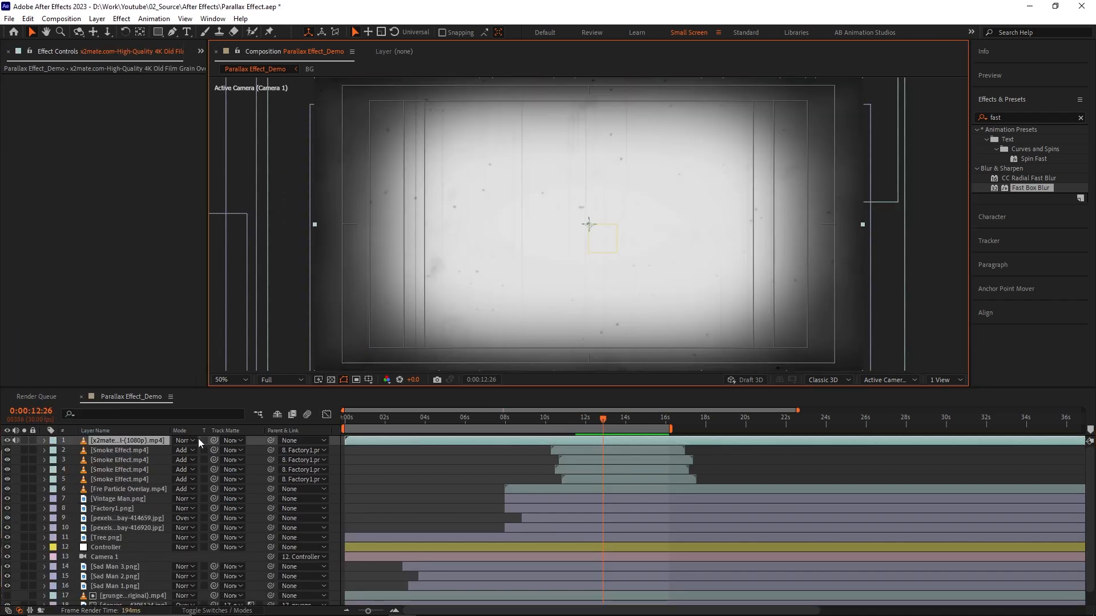
click(194, 439)
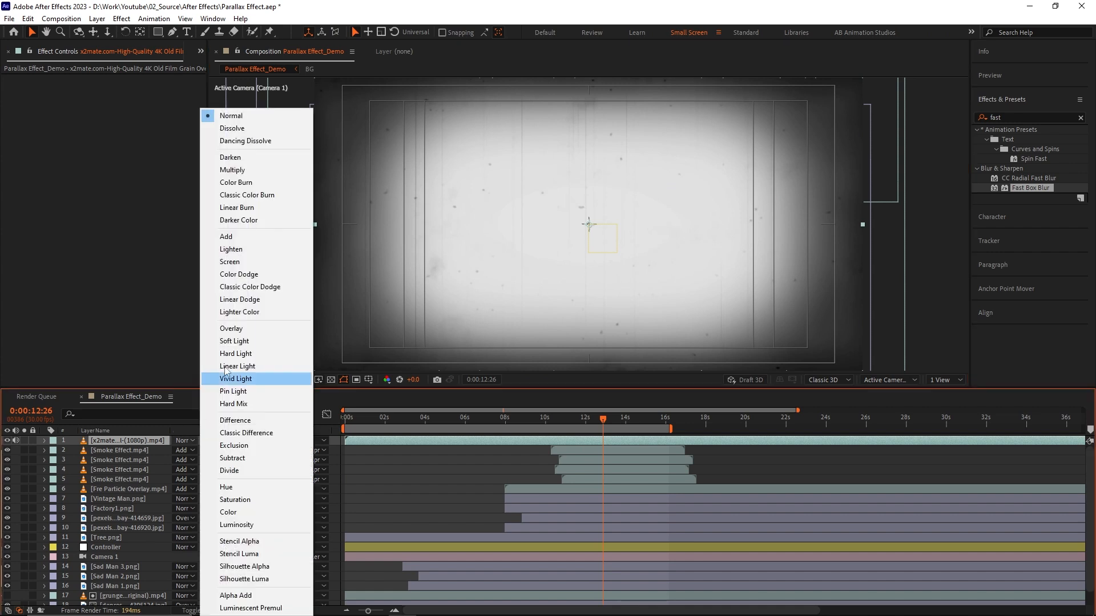
click(254, 171)
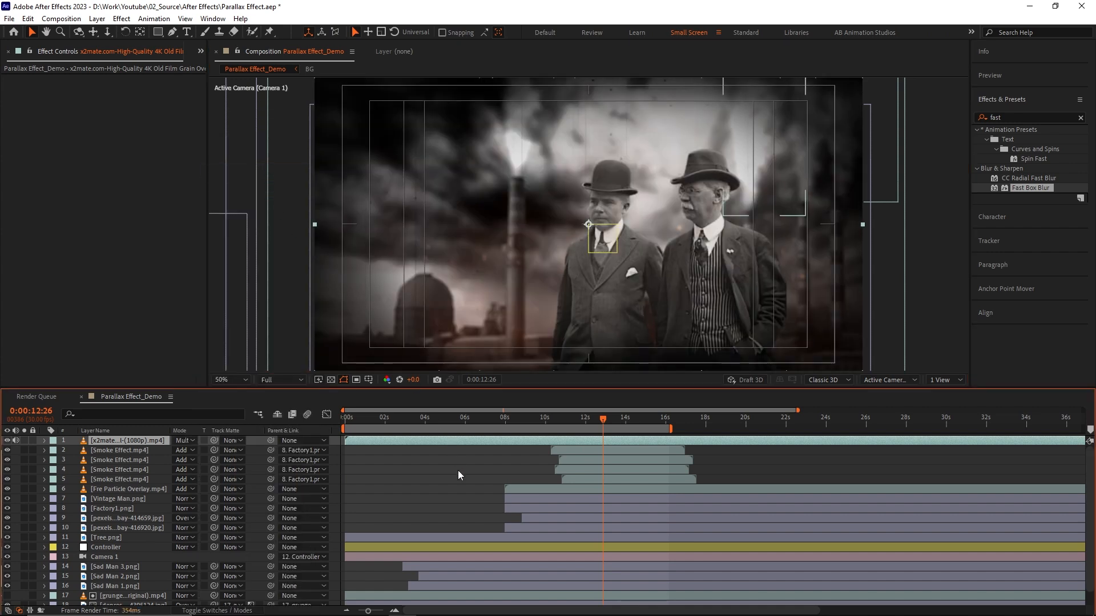
key(space)
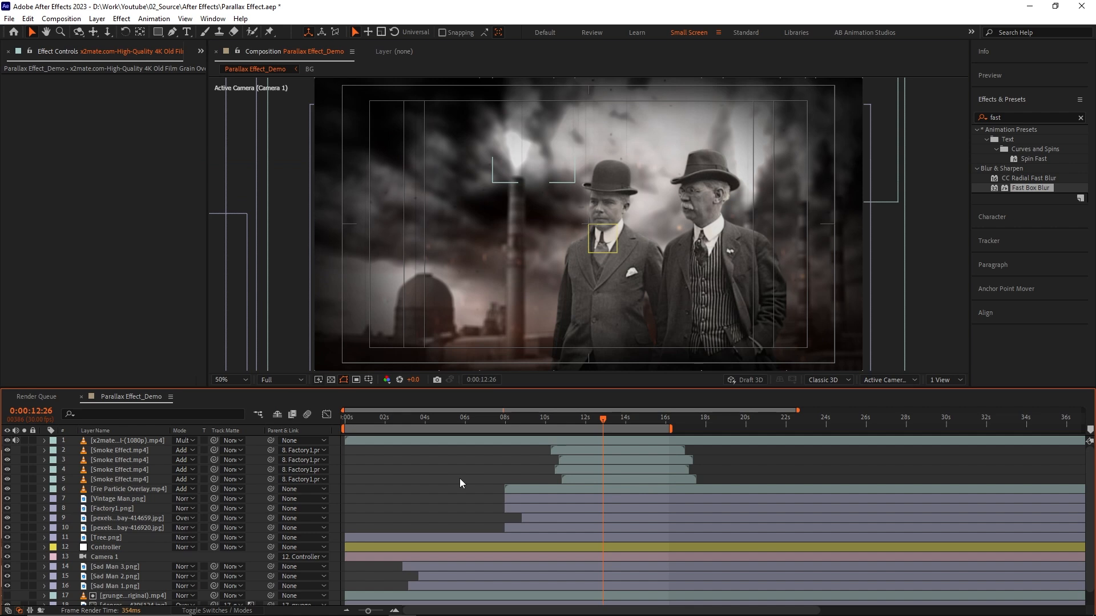